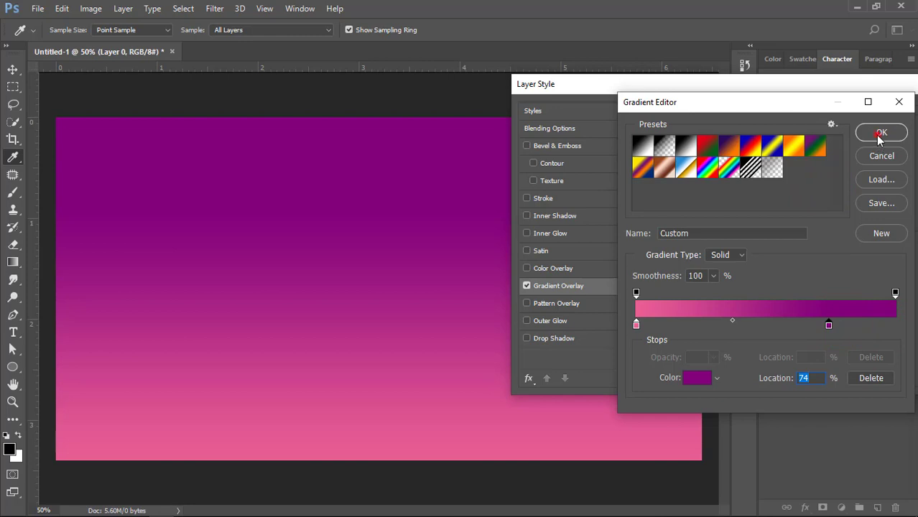
- Accept the pink-to-purple gradient and apply the Gradient Overlay to the background layer at 59% scale
left_click(880, 135)
left_click_drag(791, 220, 775, 219)
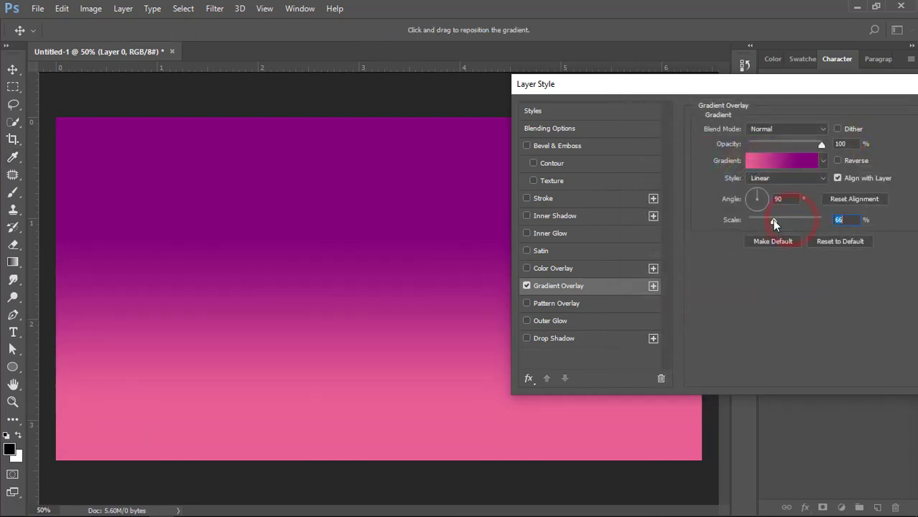
left_click_drag(793, 86, 678, 89)
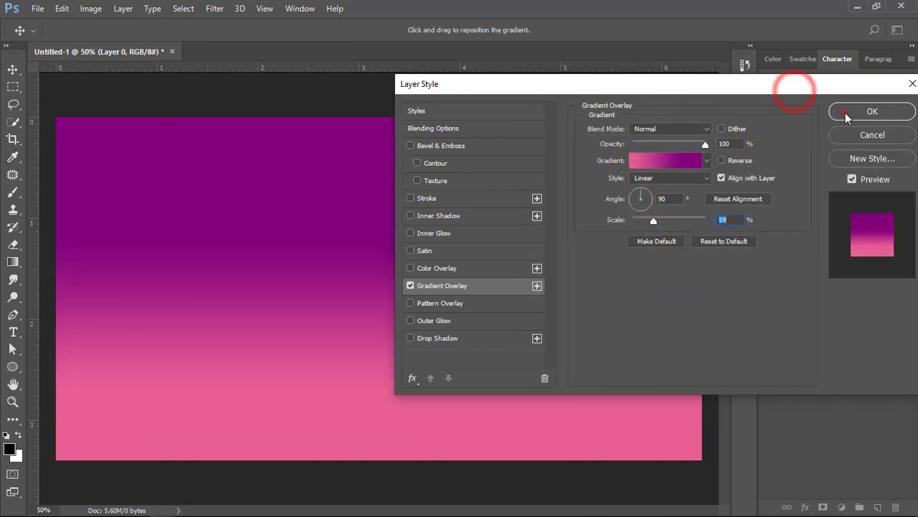
left_click(846, 113)
- Draw a circle 236 px in diameter near the canvas centre and fill it with light yellow fffd71
left_click(12, 368)
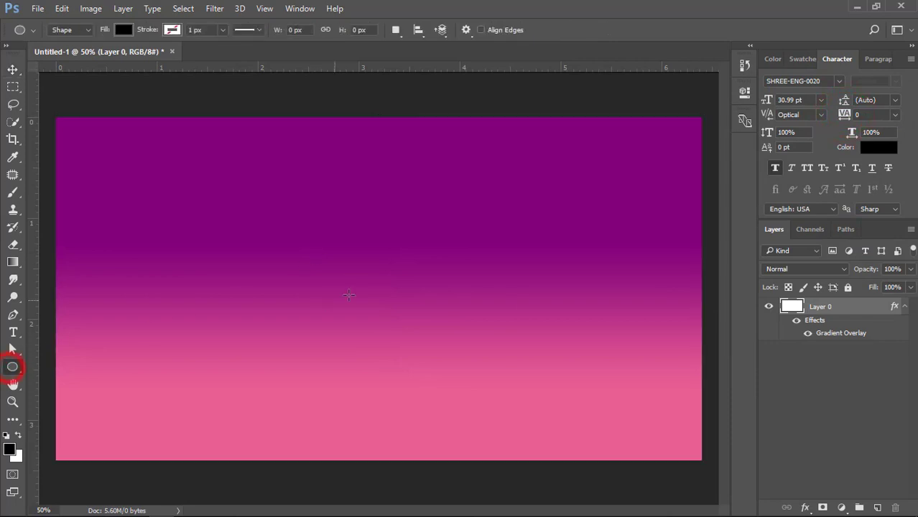
left_click_drag(328, 246, 407, 326)
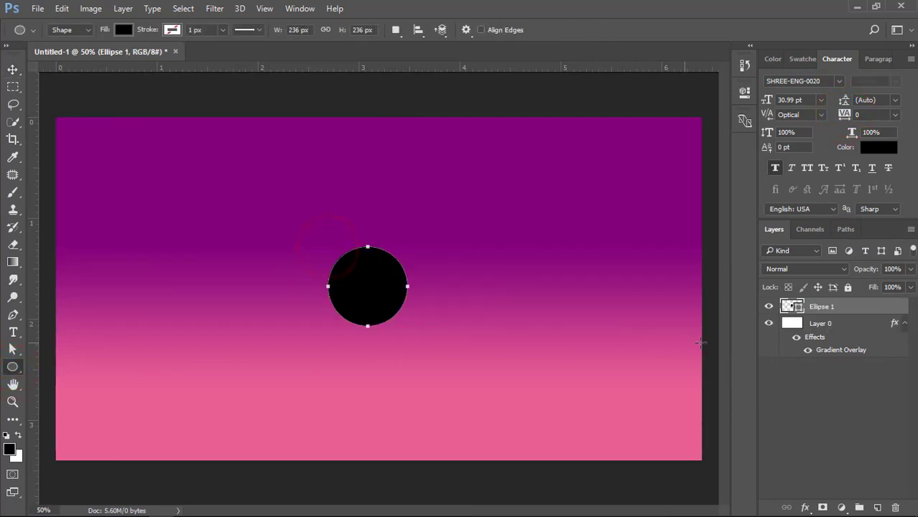
double_click(791, 307)
left_click(730, 339)
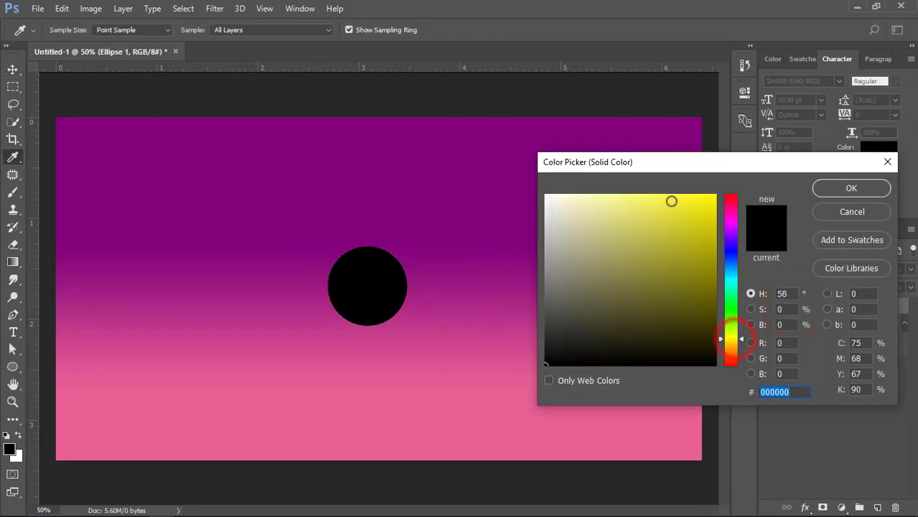
left_click(650, 195)
left_click(641, 194)
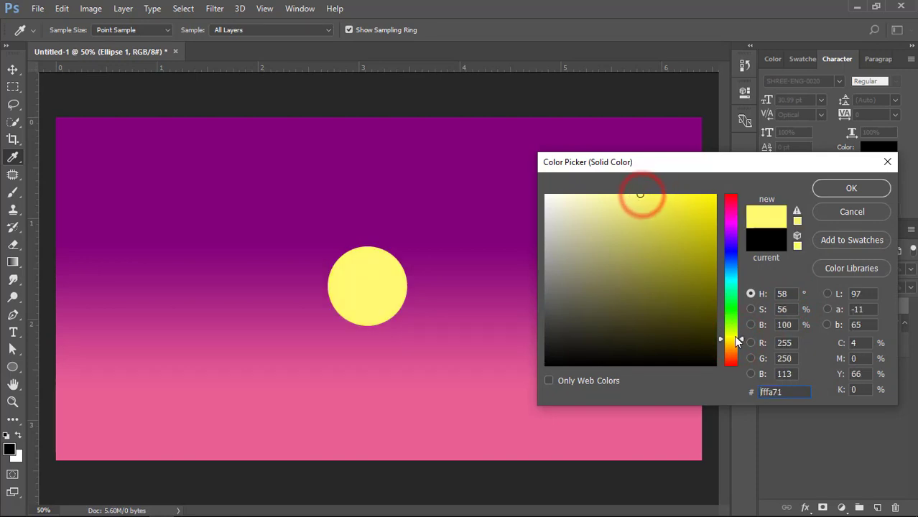
left_click(733, 338)
left_click(830, 191)
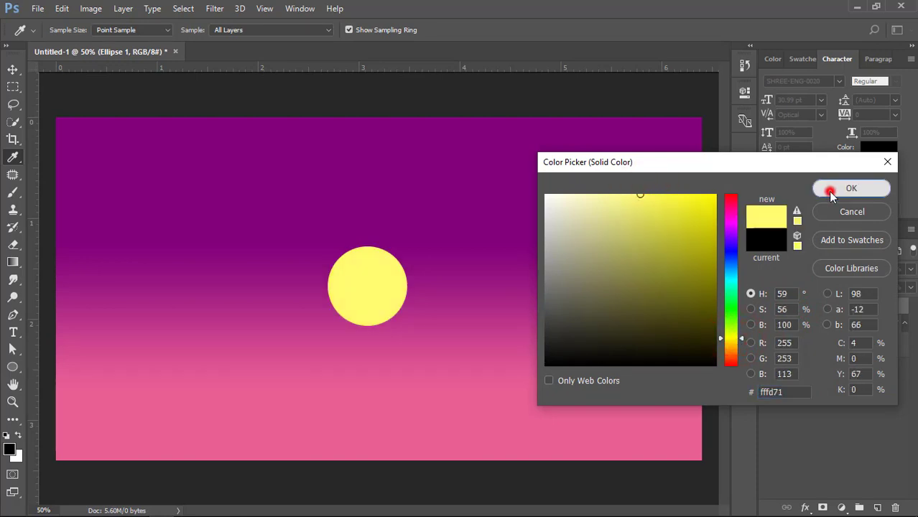
- Duplicate the yellow circle layer and enlarge the lower original about its centre to nearly twice its size
left_click(14, 69)
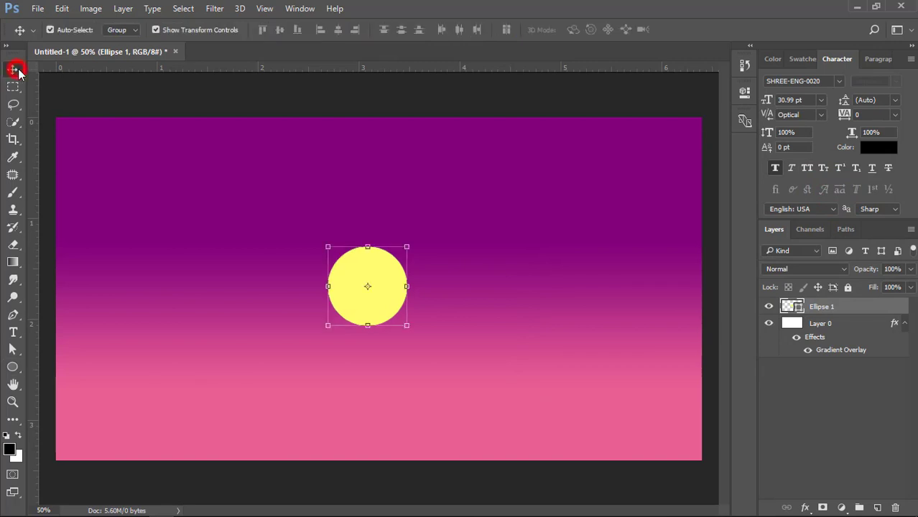
key("ctrl+j")
left_click(821, 324)
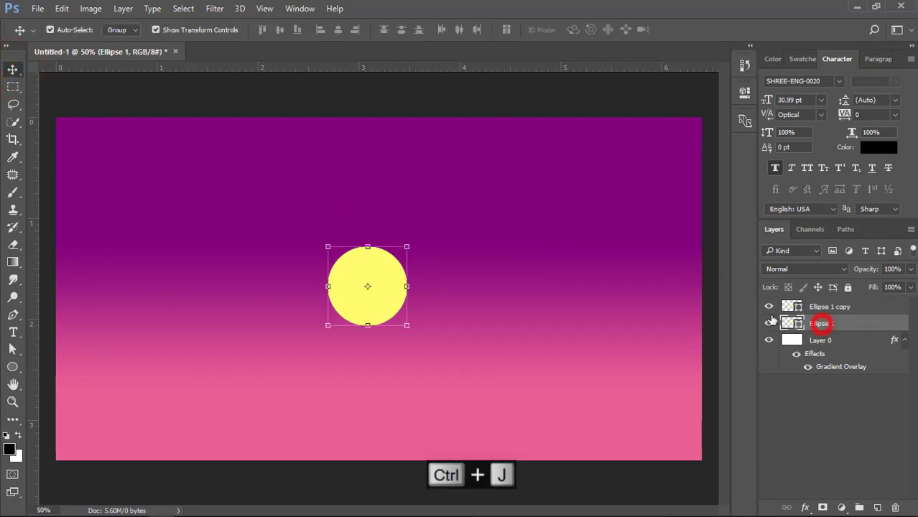
left_click_drag(408, 246, 439, 214)
double_click(400, 257)
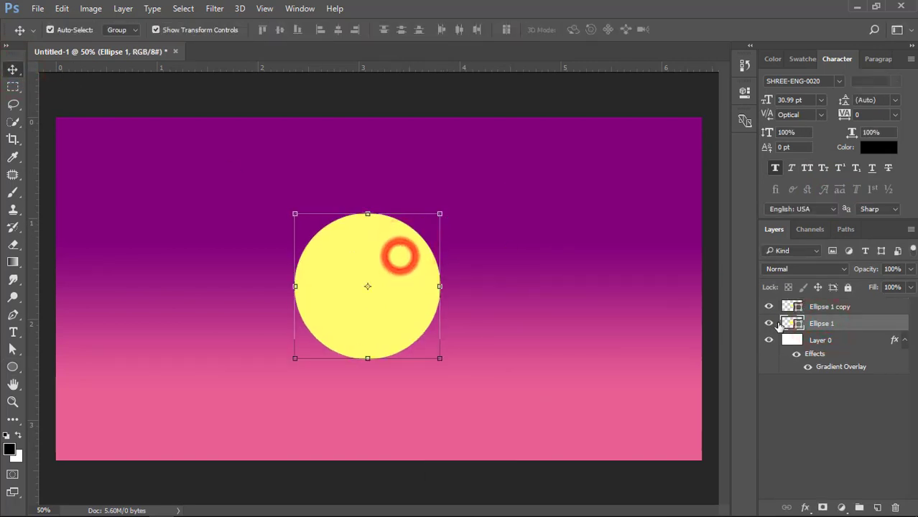
- Recolor the larger circle on the Ellipse 1 layer to bright yellow fffc00
double_click(790, 324)
left_click(714, 196)
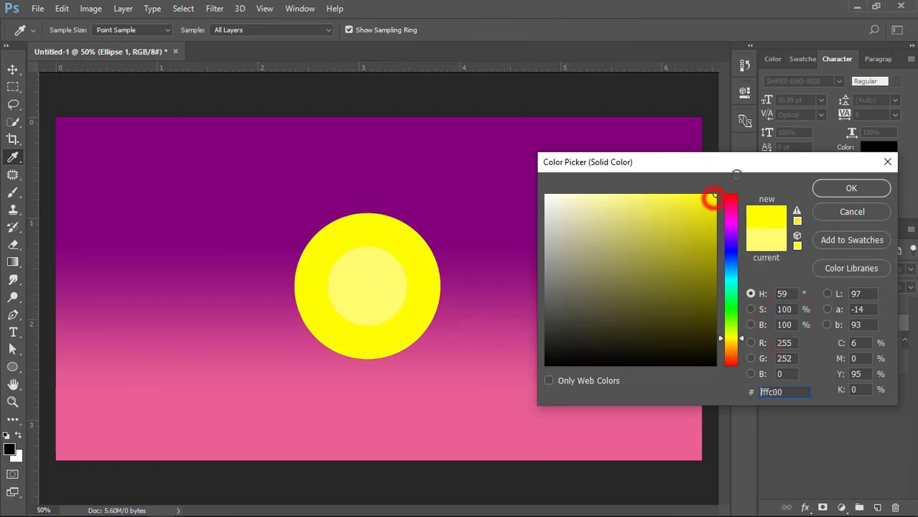
left_click(852, 189)
- Rasterize the larger circle and soften it with a Gaussian Blur of 33.2 pixels radius
left_click(214, 8)
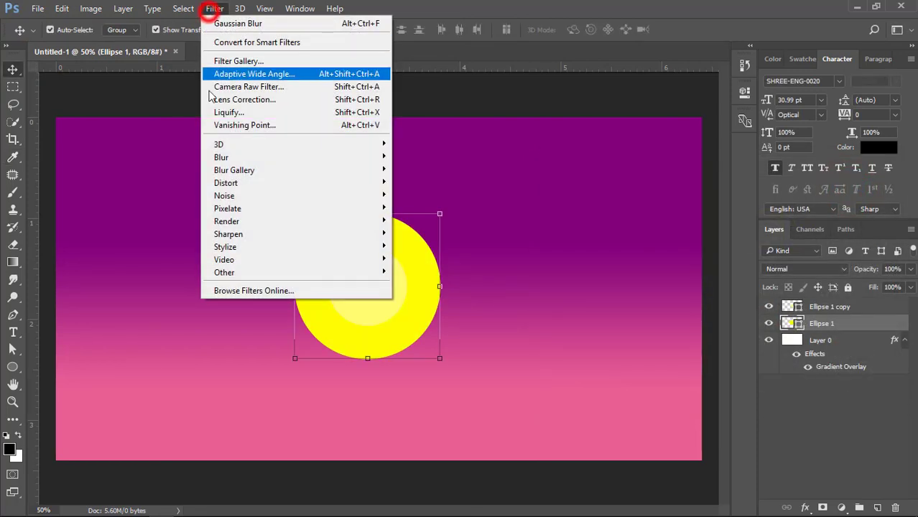
mouse_move(219, 153)
left_click(431, 205)
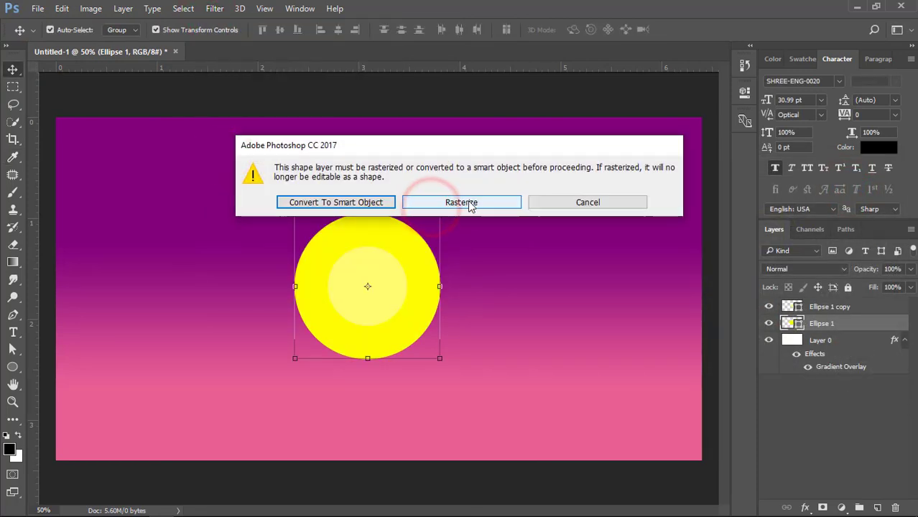
left_click(467, 203)
mouse_move(513, 329)
left_mouse_down()
mouse_move(502, 330)
mouse_move(538, 332)
mouse_move(530, 331)
left_mouse_up()
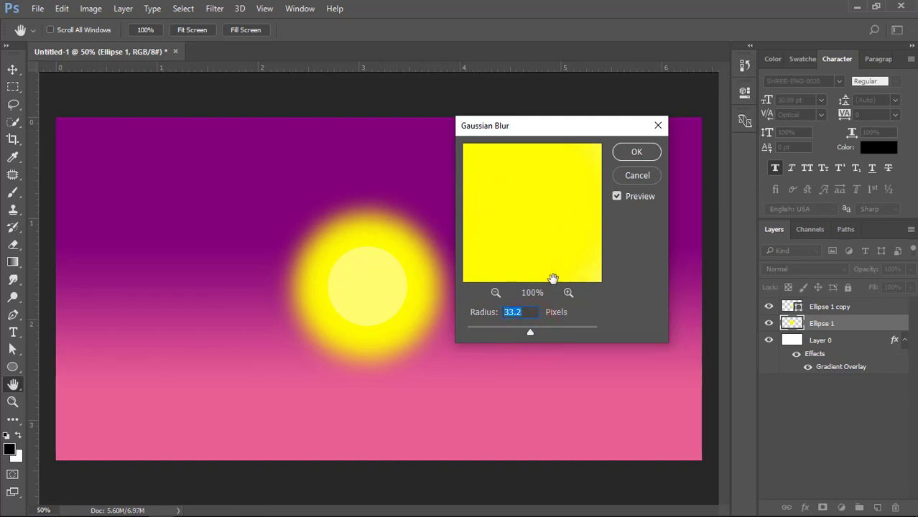
left_click(623, 151)
left_click(451, 97)
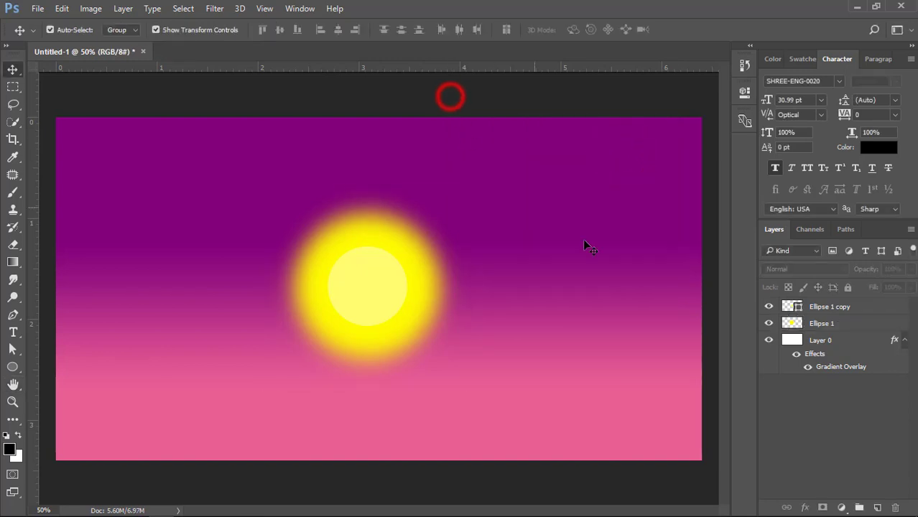
- Add a new layer above the small circle and fill it with the white background color
left_click(831, 307)
left_click(877, 507)
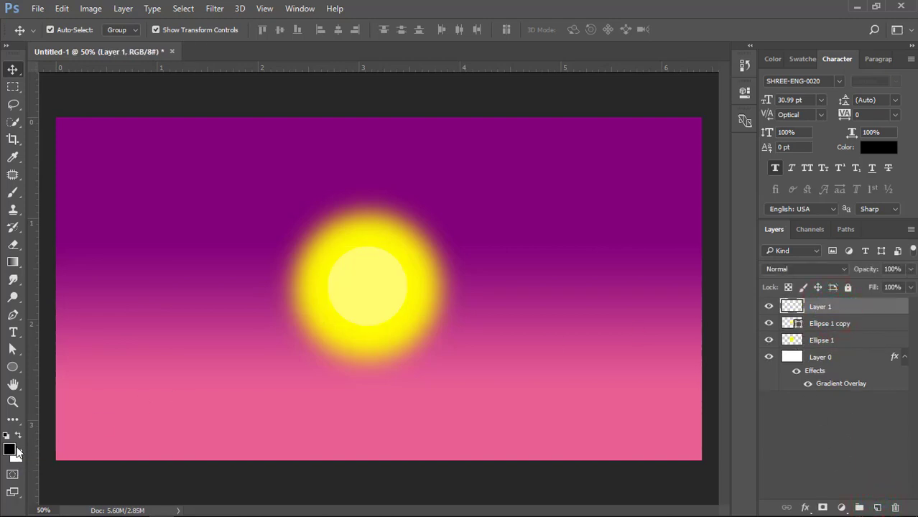
key("ctrl+Delete")
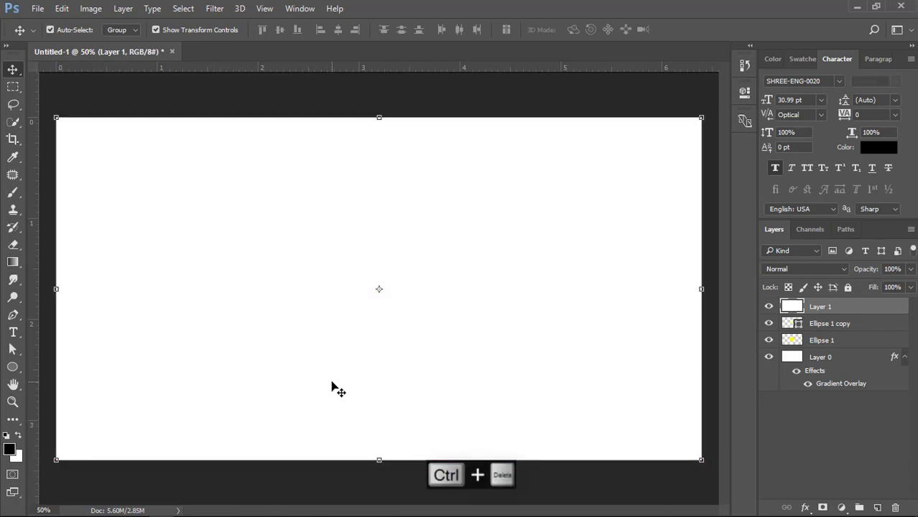
- Render Clouds in black and white on the white-filled Layer 1
left_click(215, 7)
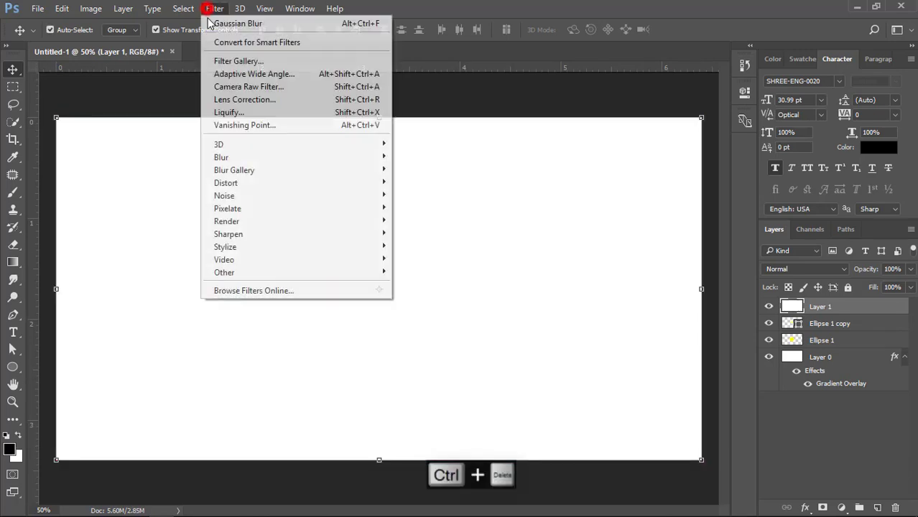
left_click(225, 221)
left_click(422, 265)
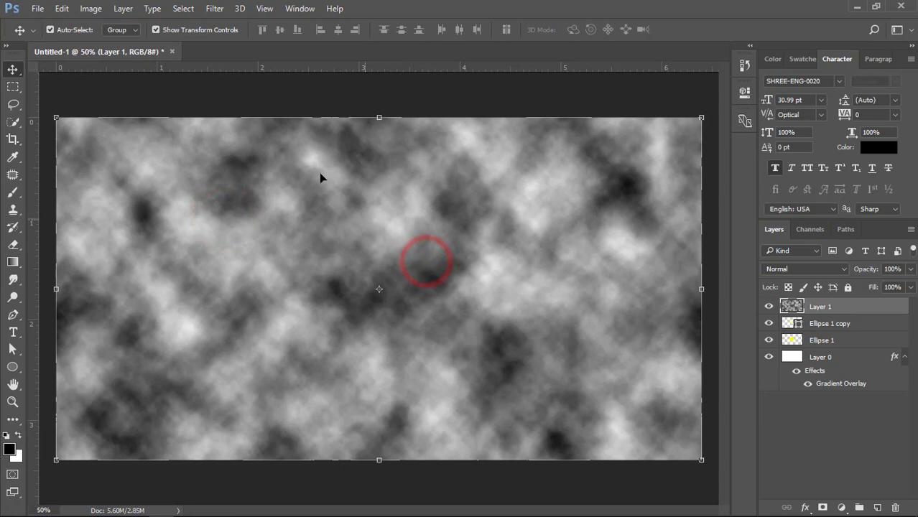
- Add 13.46% noise with uniform distribution to the clouds layer
left_click(214, 8)
mouse_move(365, 199)
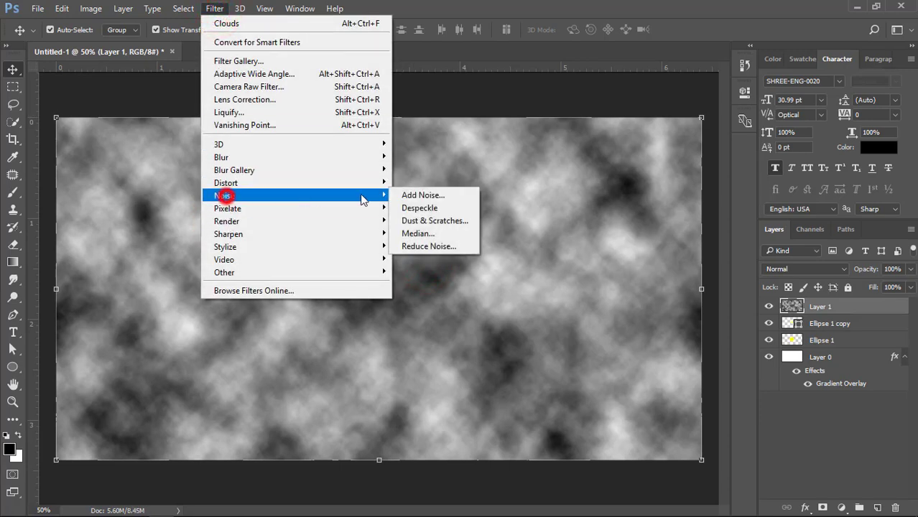
left_click(406, 192)
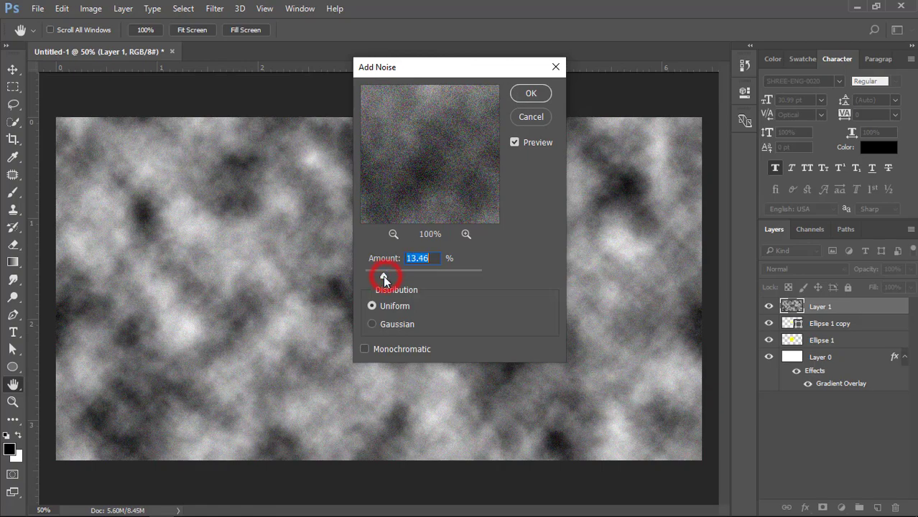
left_click(529, 92)
- Apply a Gaussian Blur with a 0.6 pixel radius to the noisy clouds layer
left_click(214, 8)
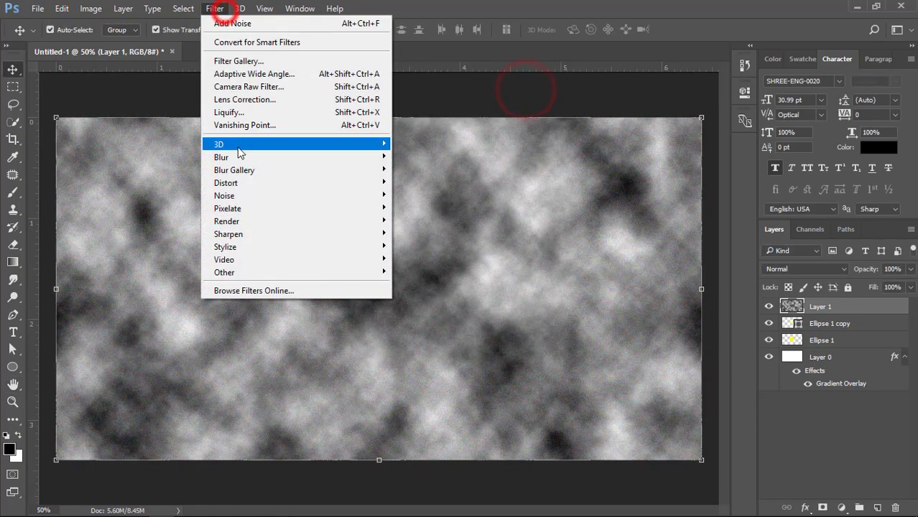
mouse_move(239, 156)
left_click(440, 207)
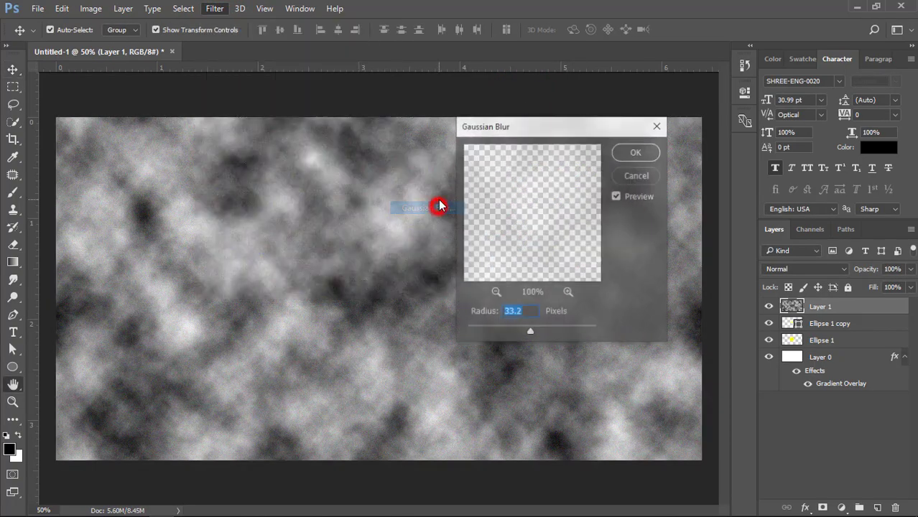
left_click_drag(530, 331, 470, 330)
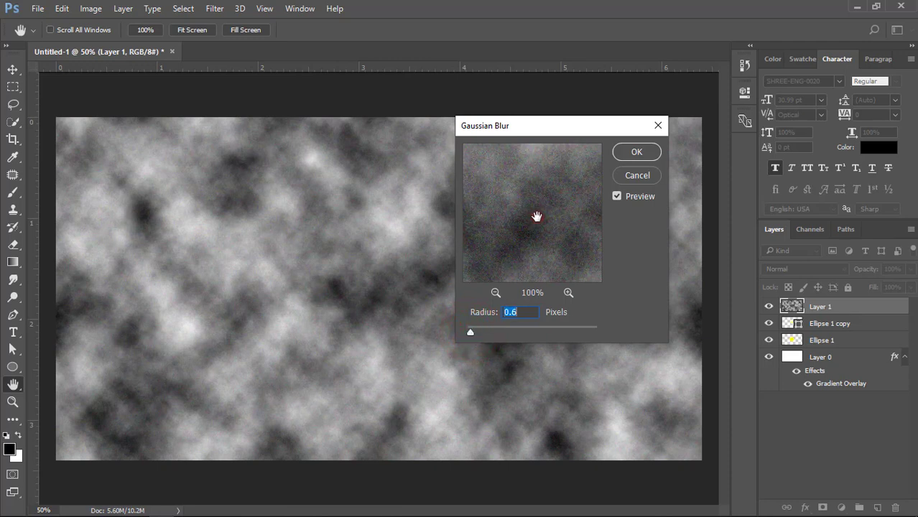
left_click(537, 214)
left_click(636, 152)
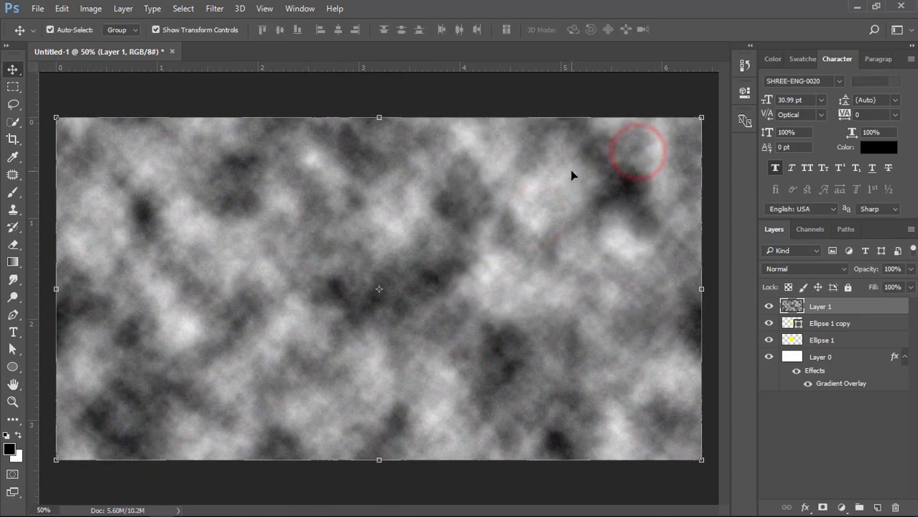
- Blend the clouds layer over the scene in Soft Light mode at 41% opacity
left_click(778, 269)
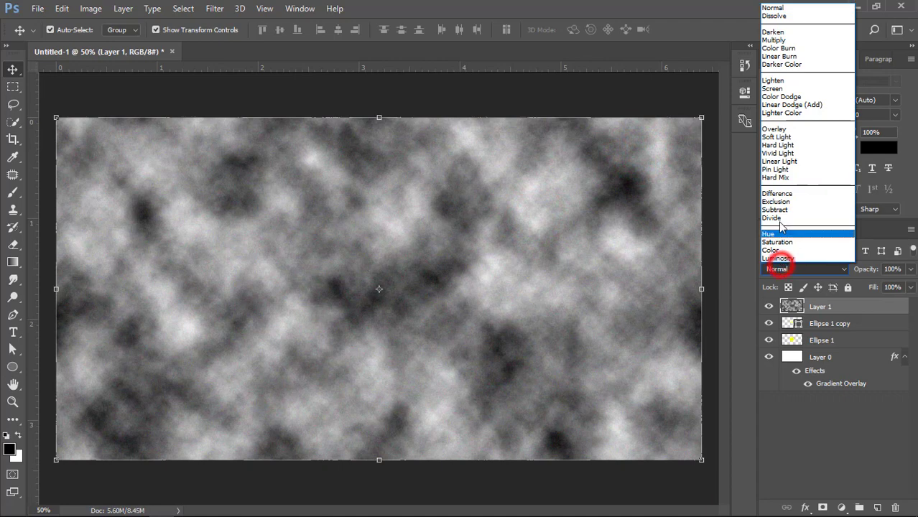
left_click(776, 137)
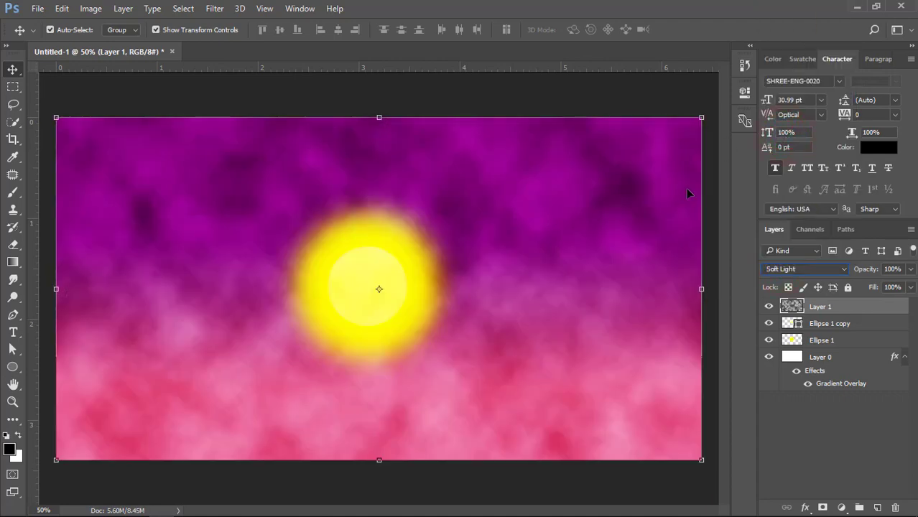
left_click_drag(865, 273, 849, 272)
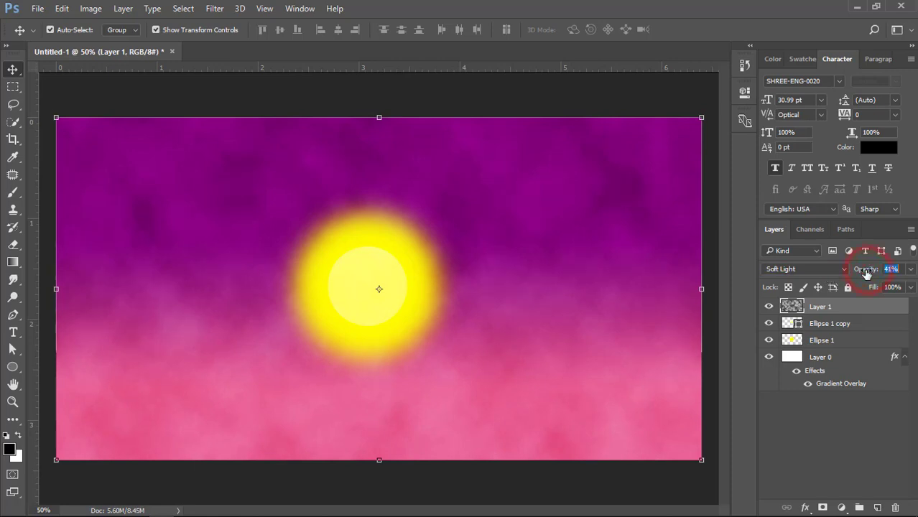
- Set the blend mode of the blurred circle layer, Ellipse 1, to Overlay
left_click(828, 340)
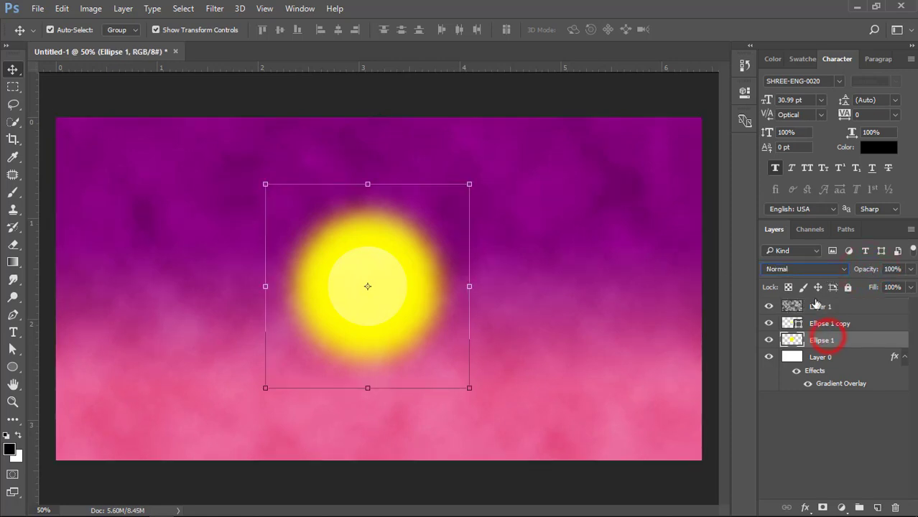
left_click(805, 269)
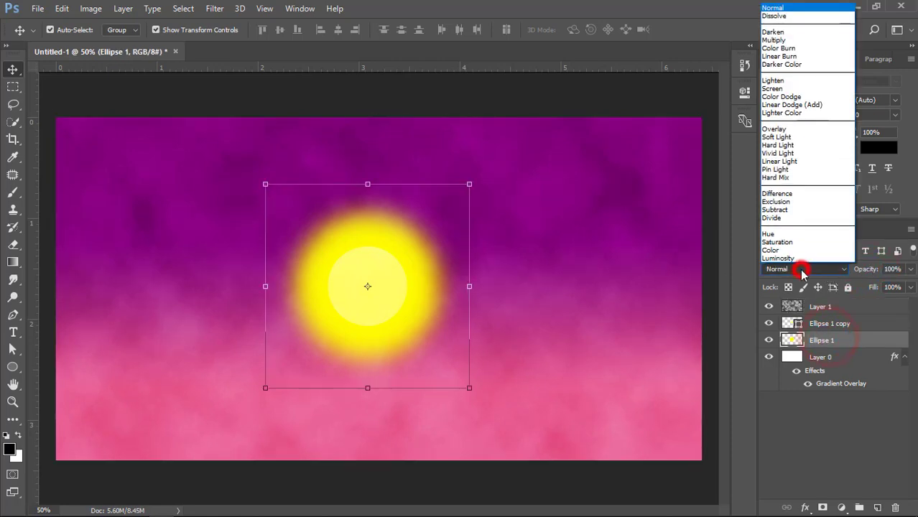
left_click(774, 128)
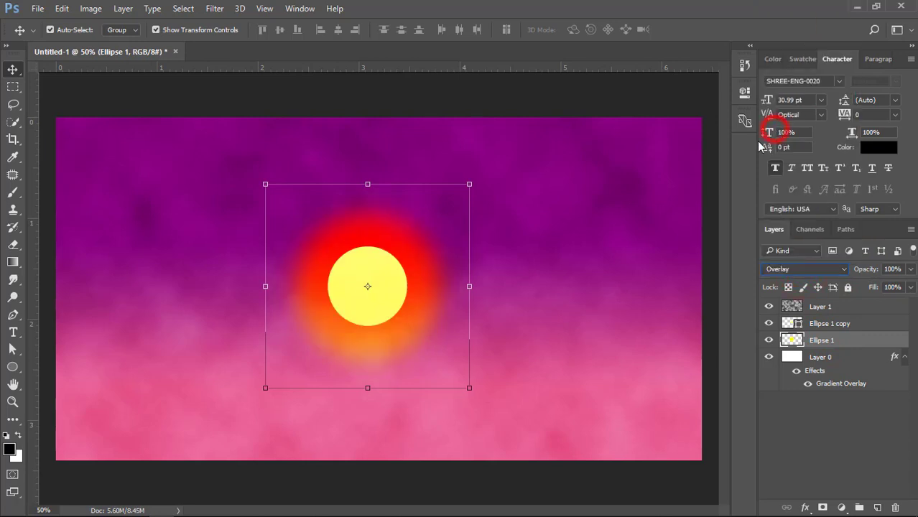
- Enlarge the blurred glow about its centre until its bounds span roughly the full canvas height
left_click(469, 185)
left_click_drag(470, 185, 538, 102)
double_click(459, 199)
scroll(418, 241, "down", 3)
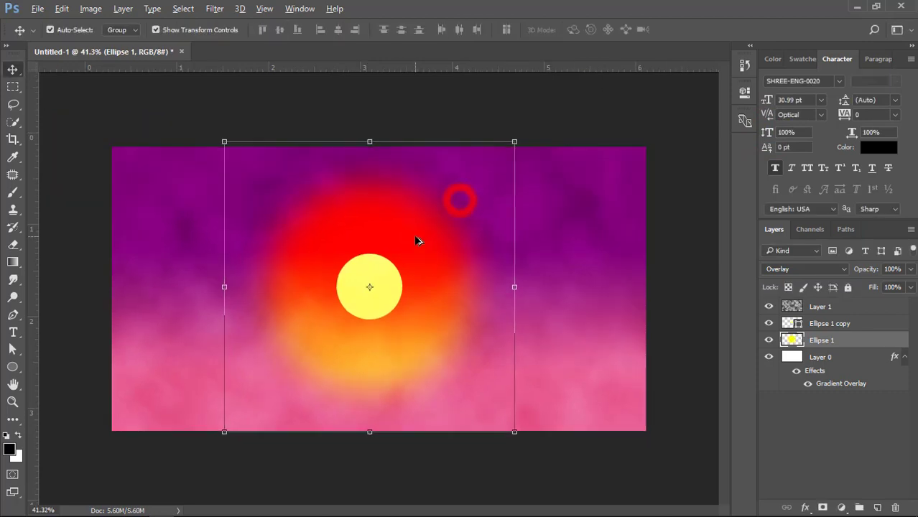
left_click(529, 137)
scroll(368, 293, "up", 3)
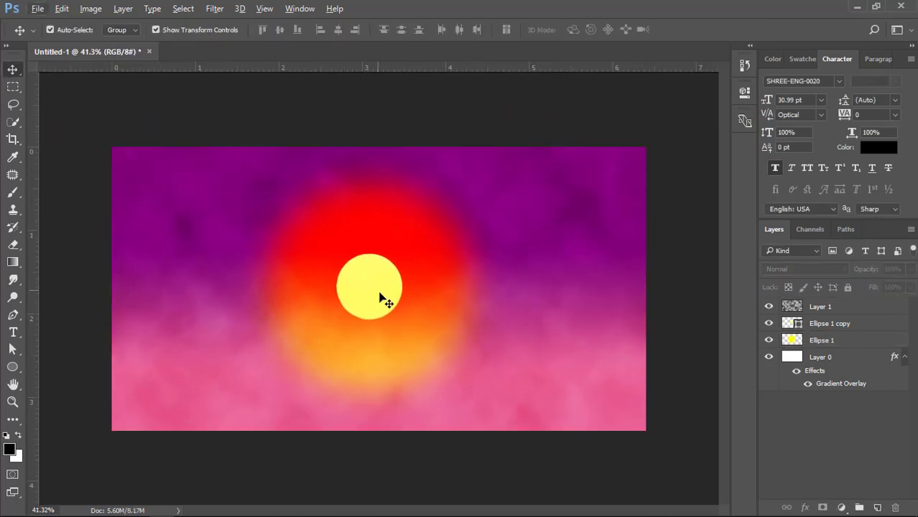
- Stretch the blurred glow on Ellipse 1 horizontally about its centre into a wider oval
left_click(821, 340)
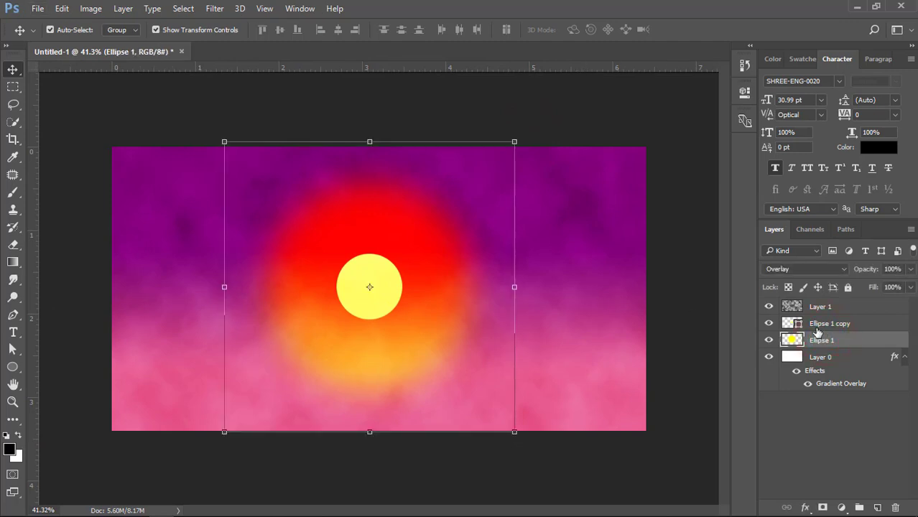
scroll(374, 296, "up", 1)
left_click_drag(528, 288, 560, 287)
double_click(465, 263)
- In Layer 0's Gradient Overlay, place the purple stop at the far end, move the pink stop inward and set the colour midpoint to 67%
left_click(839, 357)
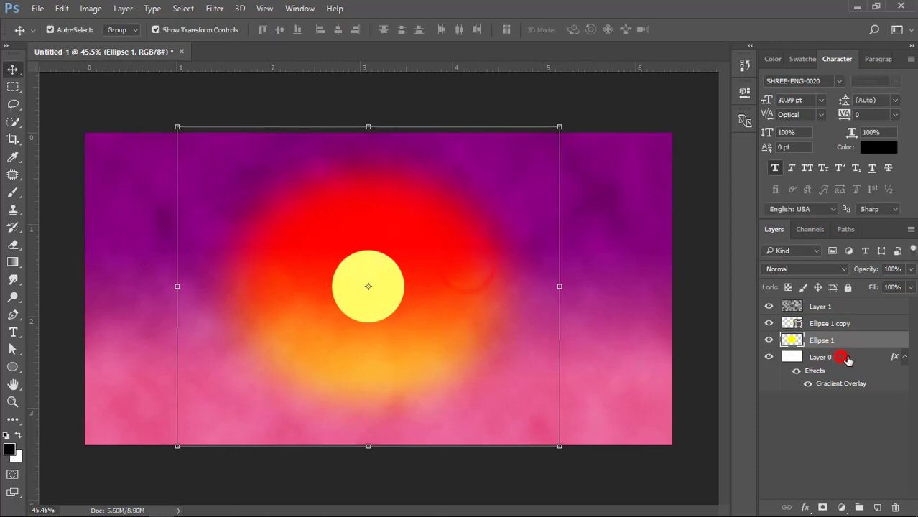
left_click(895, 357)
key("space")
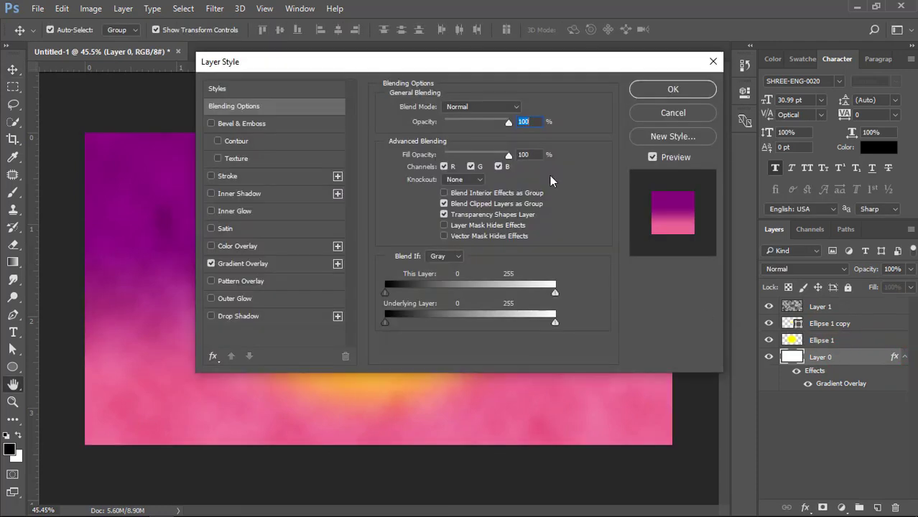
left_click_drag(281, 67, 623, 85)
left_click(596, 289)
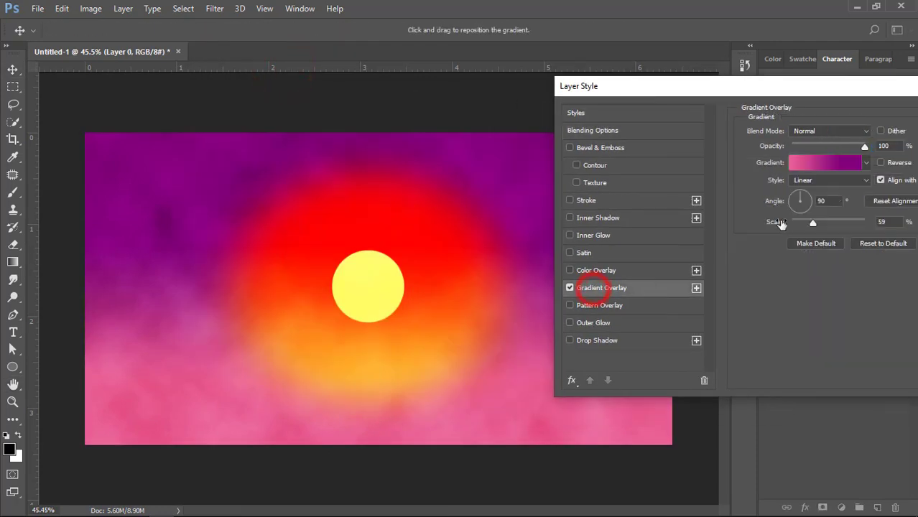
left_click(803, 172)
left_click(829, 325)
left_click_drag(830, 325, 893, 329)
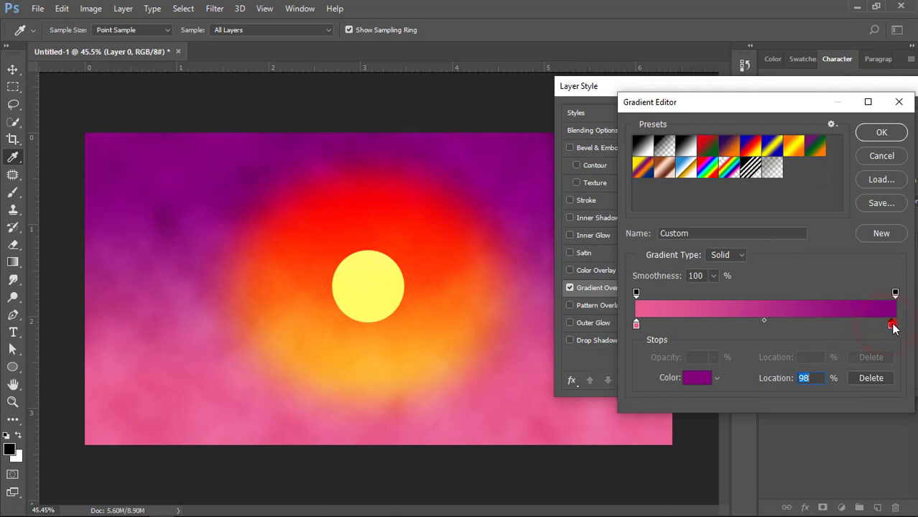
left_click(635, 324)
left_click_drag(636, 324, 665, 328)
left_click_drag(777, 321, 817, 319)
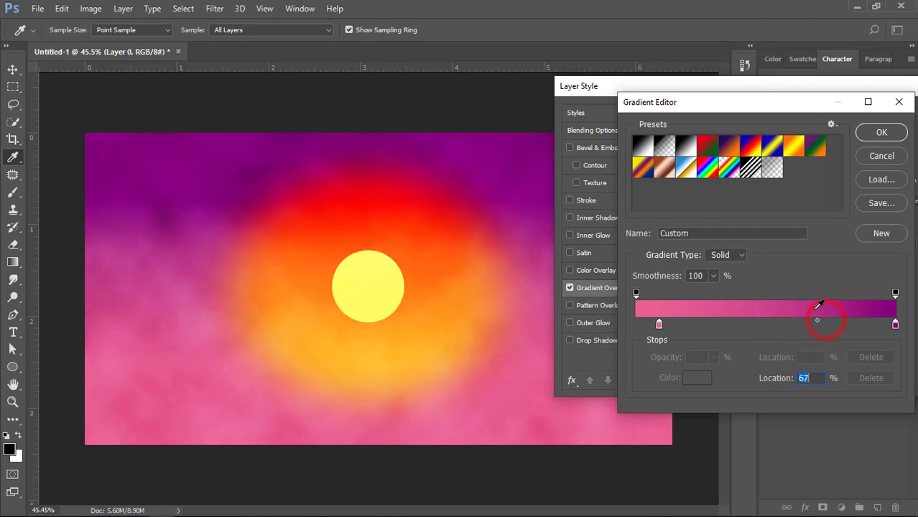
left_click(879, 133)
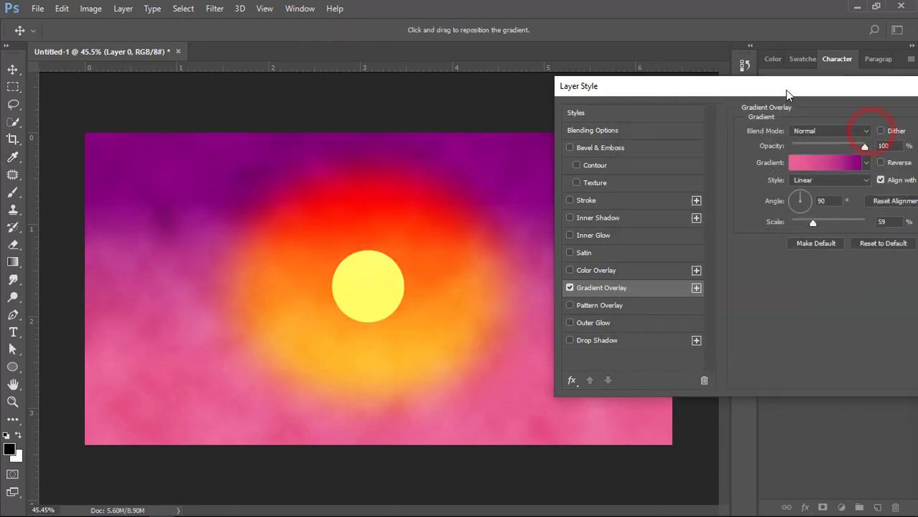
- Set the scale of Layer 0's Gradient Overlay to 65% and apply the layer style
left_click_drag(788, 93, 635, 109)
left_click(663, 237)
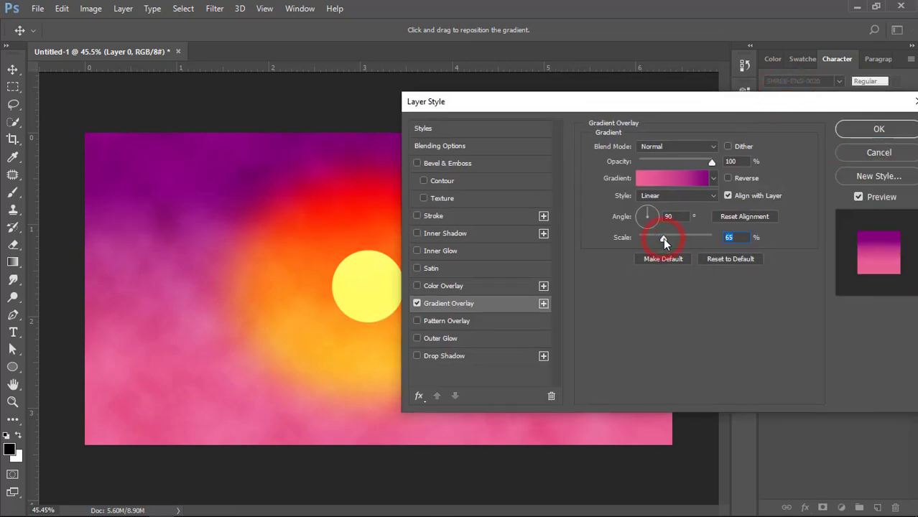
left_click(878, 130)
left_click(704, 159)
- Duplicate the blurred glow layer Ellipse 1 and shrink the copy about its centre to form a smaller inner glow around the sun
key("ctrl+plus")
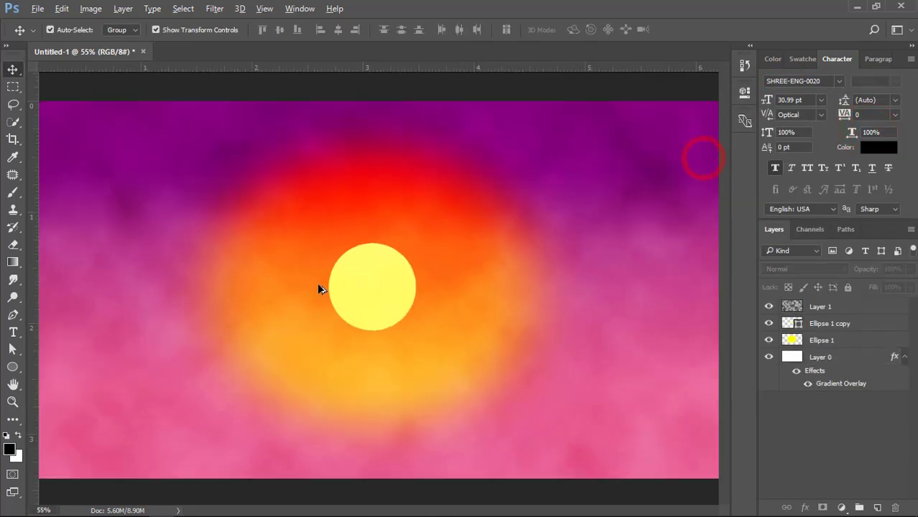
scroll(319, 288, "up", 1)
left_click(805, 341)
key("ctrl+j")
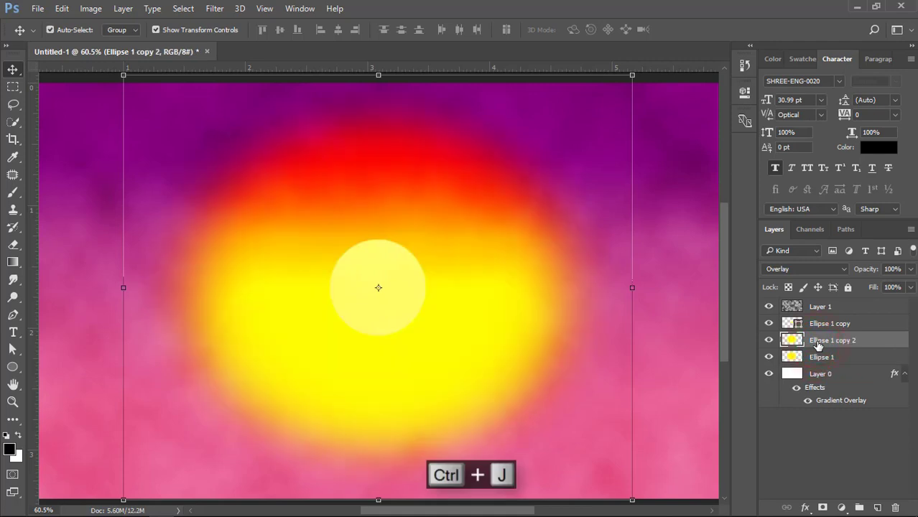
scroll(375, 339, "down", 4)
left_click_drag(543, 139, 463, 180)
left_click_drag(369, 197, 367, 195)
key("Return")
left_click(384, 123)
- Lower the opacity of the inner glow layer, Ellipse 1 copy 2, slightly to soften its yellow
scroll(352, 304, "up", 1)
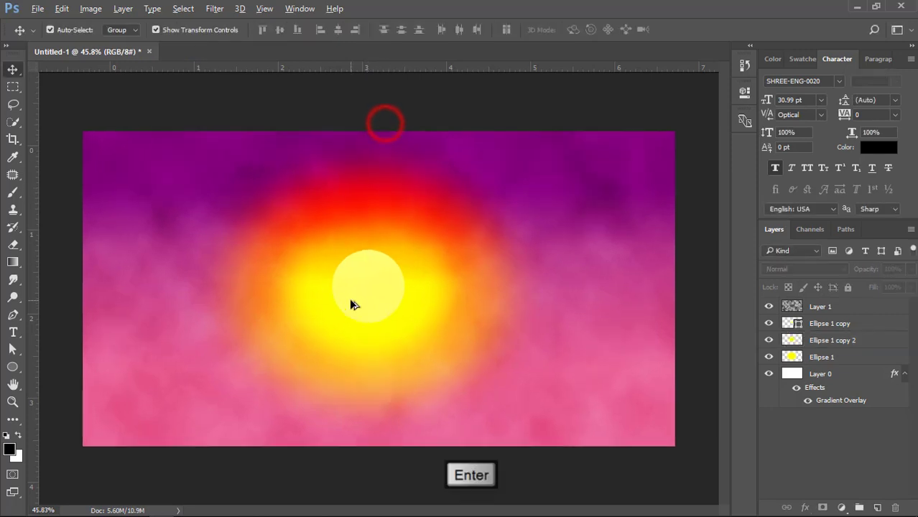
left_click(820, 339)
left_click(865, 269)
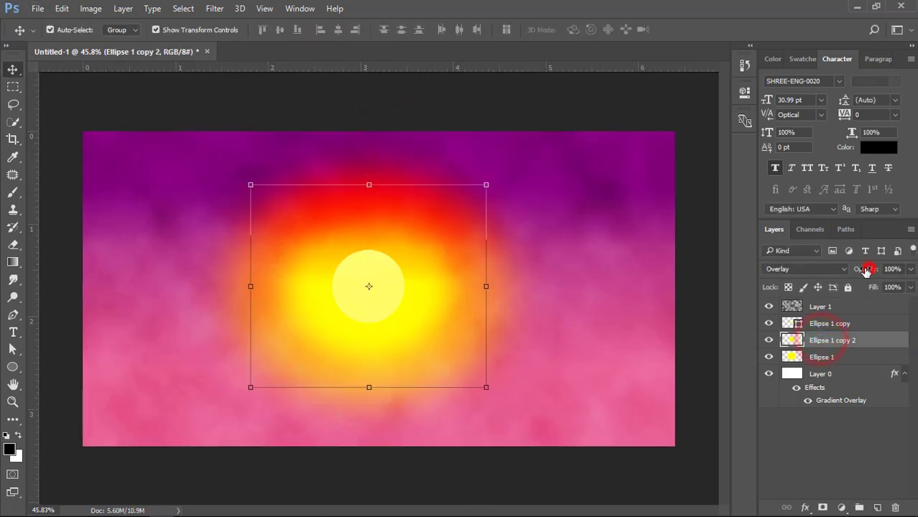
left_click(709, 263)
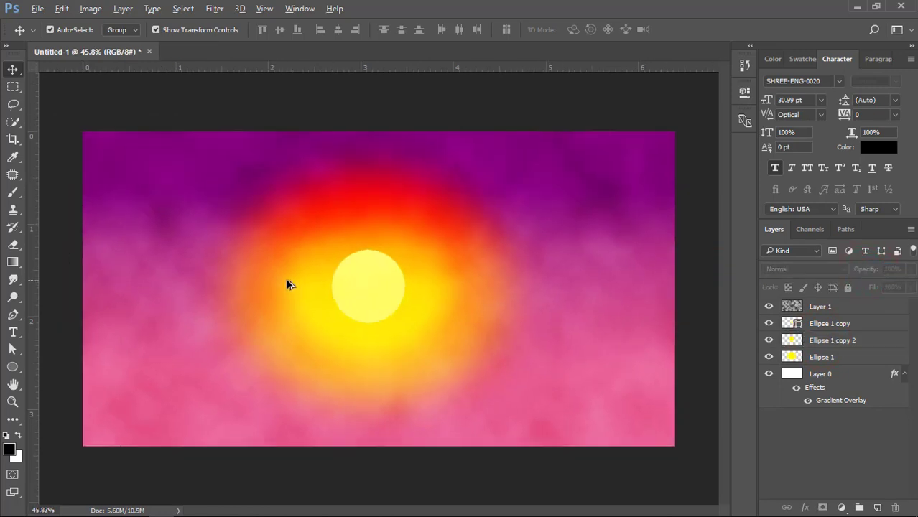
- Reduce the opacity of the clouds layer, Layer 1, to 29%
left_click(828, 307)
left_click(859, 268)
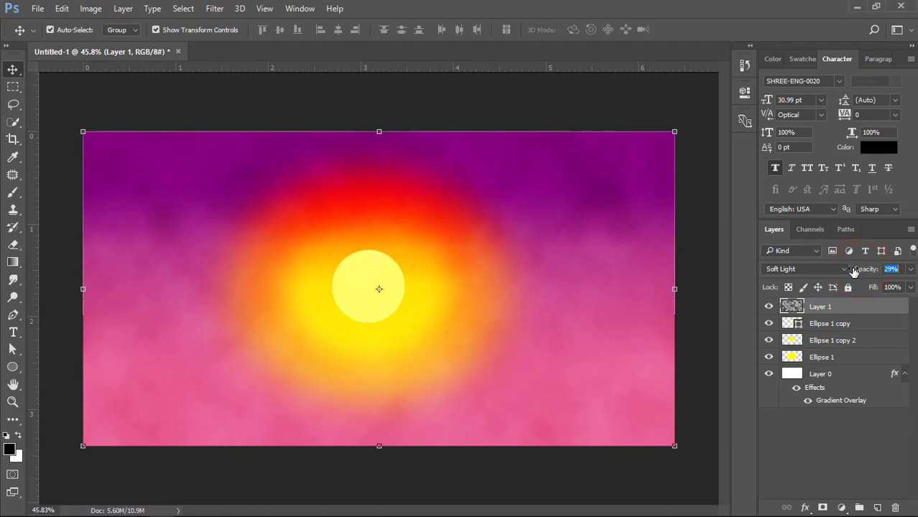
left_click(431, 109)
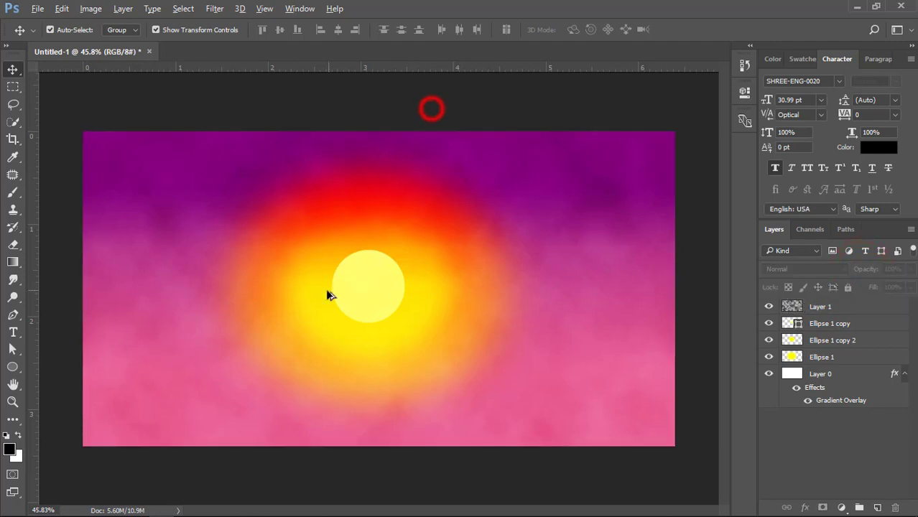
- Draw a black rectangle about 1961 × 330 px across the lower part of the canvas, directly above Layer 0
key("ctrl+0")
left_click(859, 375)
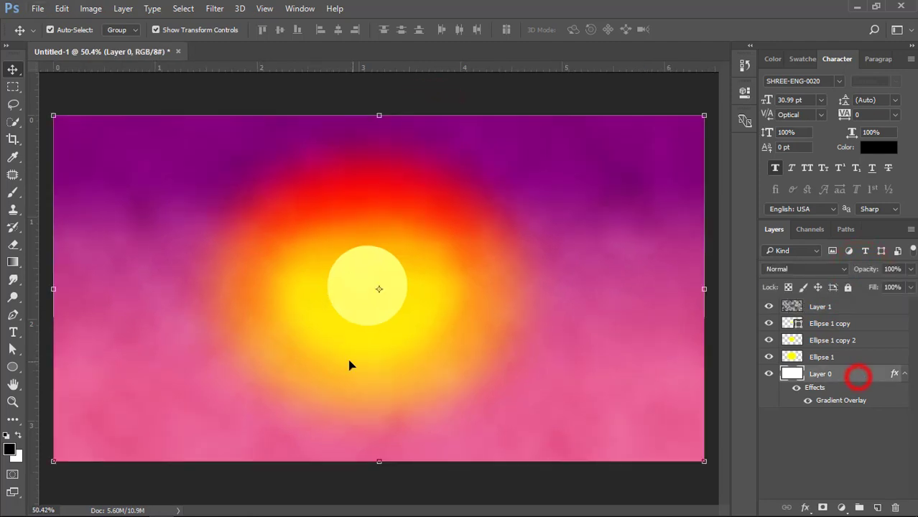
left_click(13, 366)
left_click(139, 345)
left_click(494, 209)
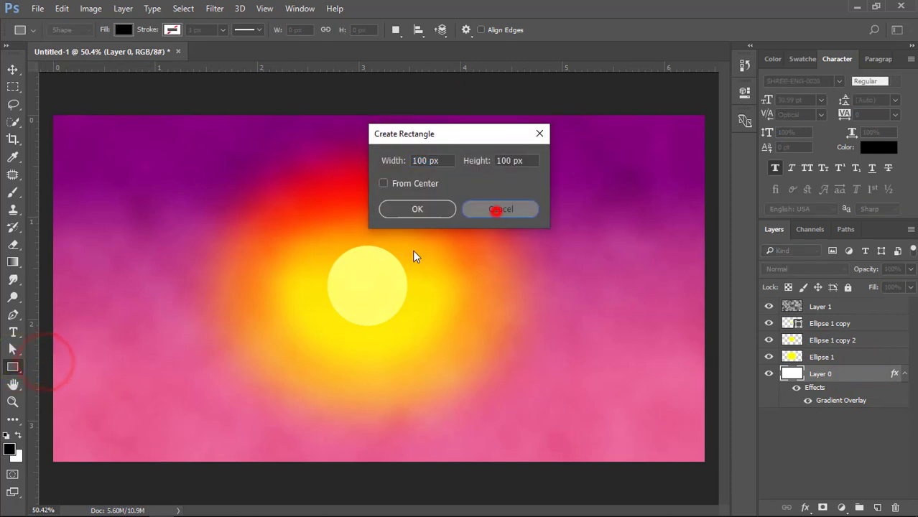
key("ctrl+0")
left_click_drag(78, 347, 684, 448)
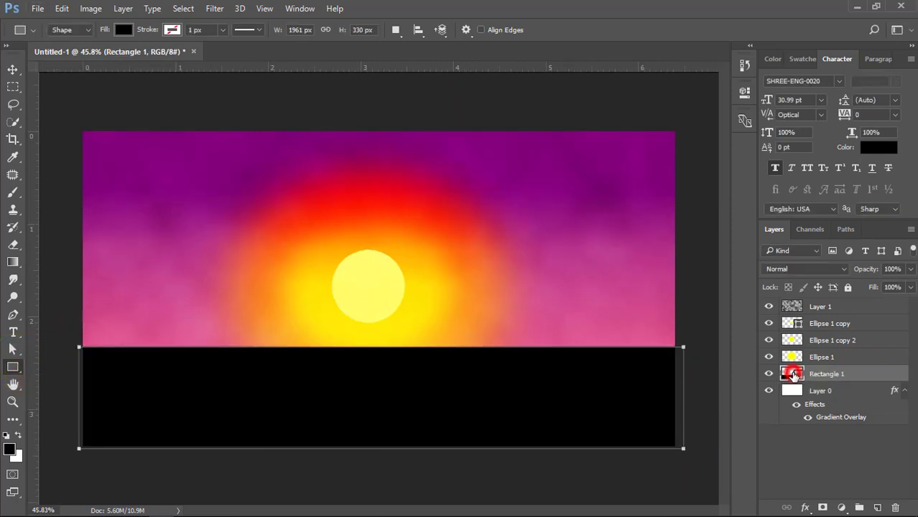
- Recolour the rectangle's fill to a light yellow based on a colour sampled from the glow beside the sun
left_click(15, 69)
double_click(794, 374)
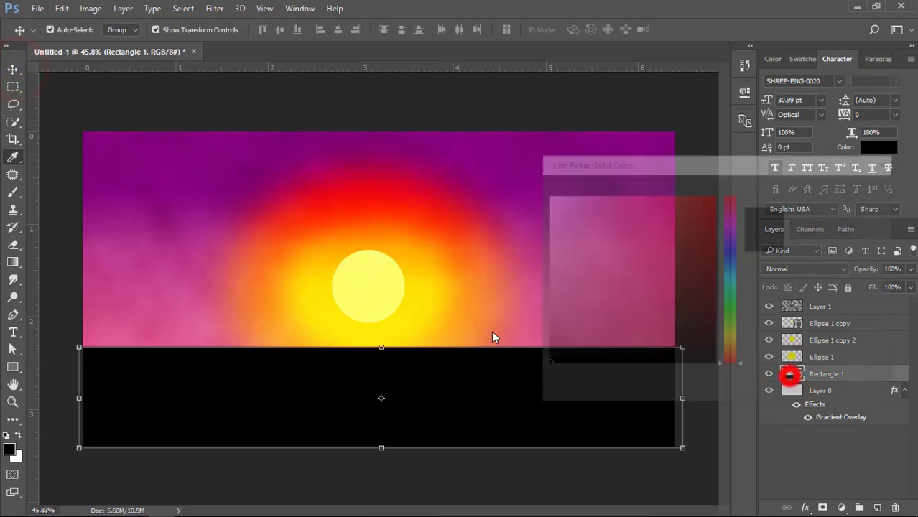
left_click(428, 313)
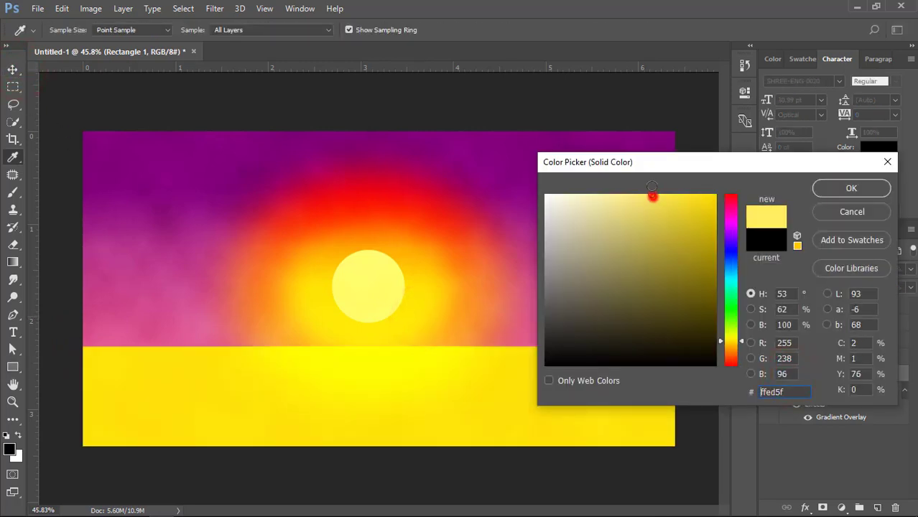
left_click_drag(652, 195, 680, 202)
left_click(828, 189)
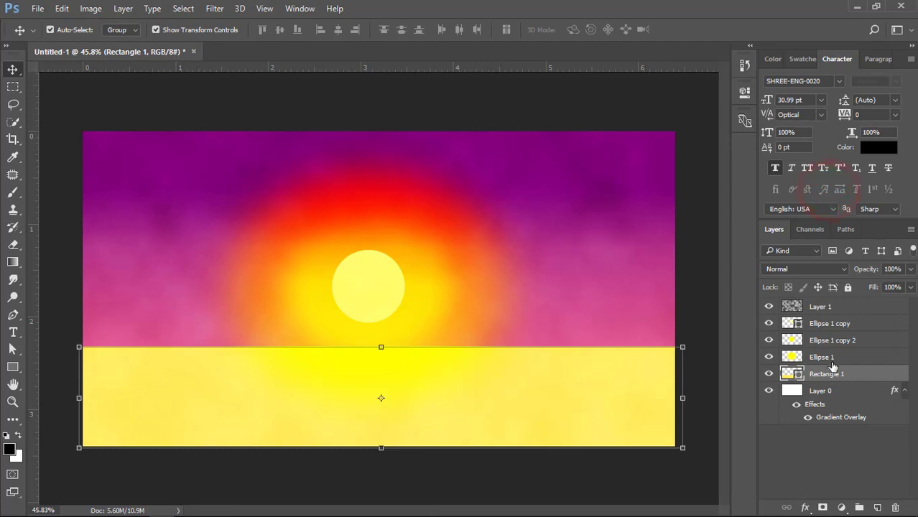
- Trim the yellow rectangle's bottom and side edges to match the canvas boundaries
left_click_drag(380, 447, 381, 445)
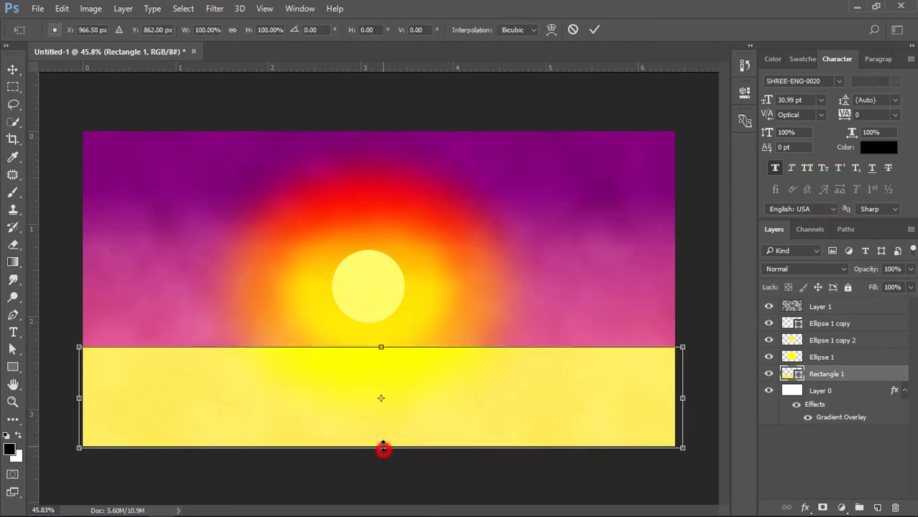
left_click_drag(682, 398, 675, 397)
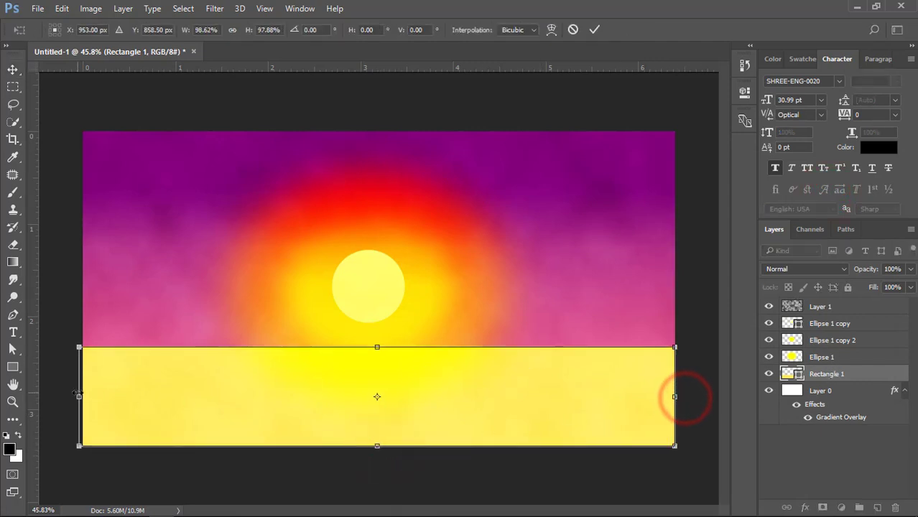
left_click_drag(79, 396, 83, 396)
key("Return")
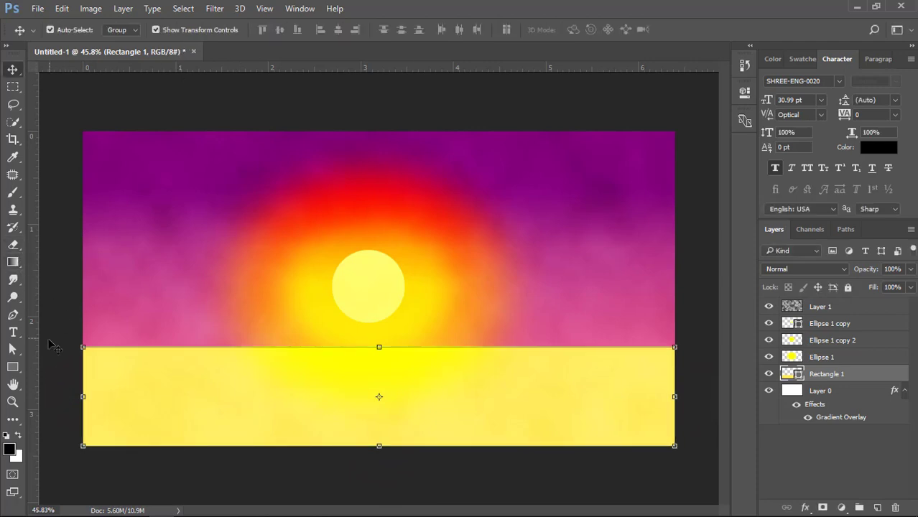
- Add a layer mask to Rectangle 1 and fade out its lower part with upward linear black-to-transparent gradients
left_click(823, 507)
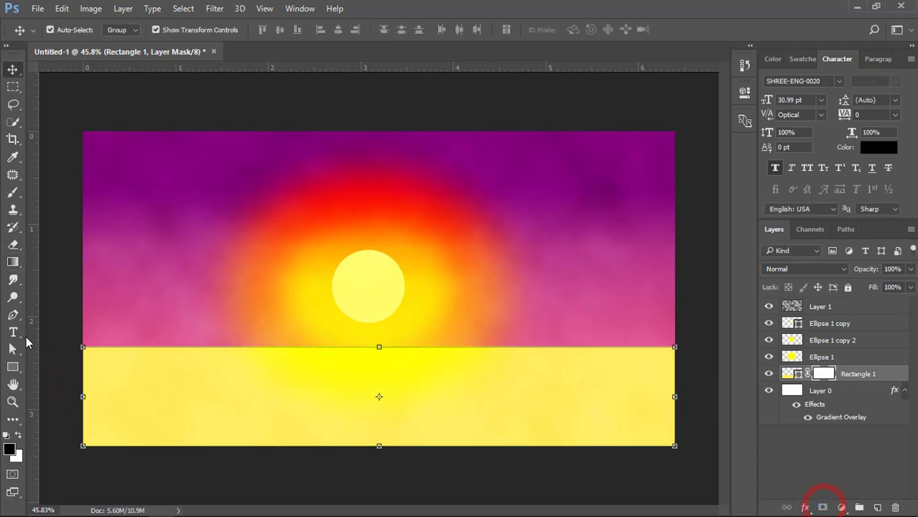
left_click(12, 261)
left_click(100, 30)
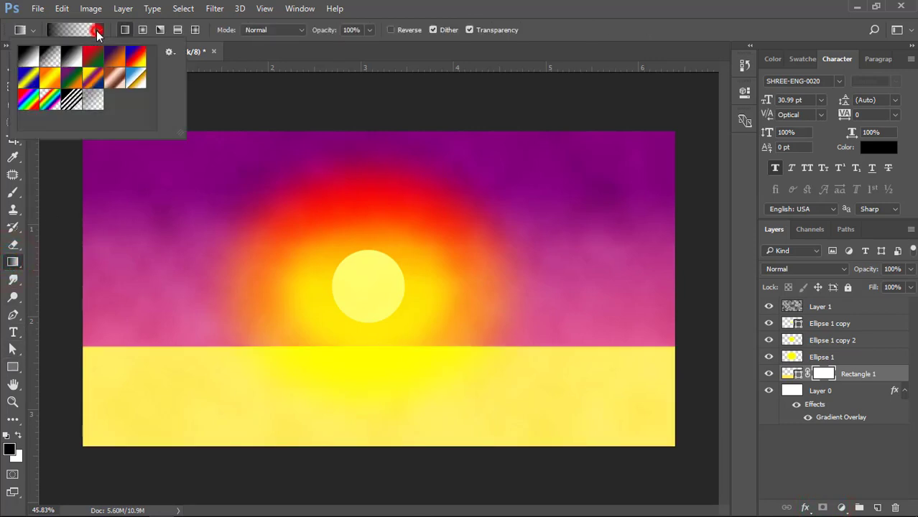
left_click(49, 51)
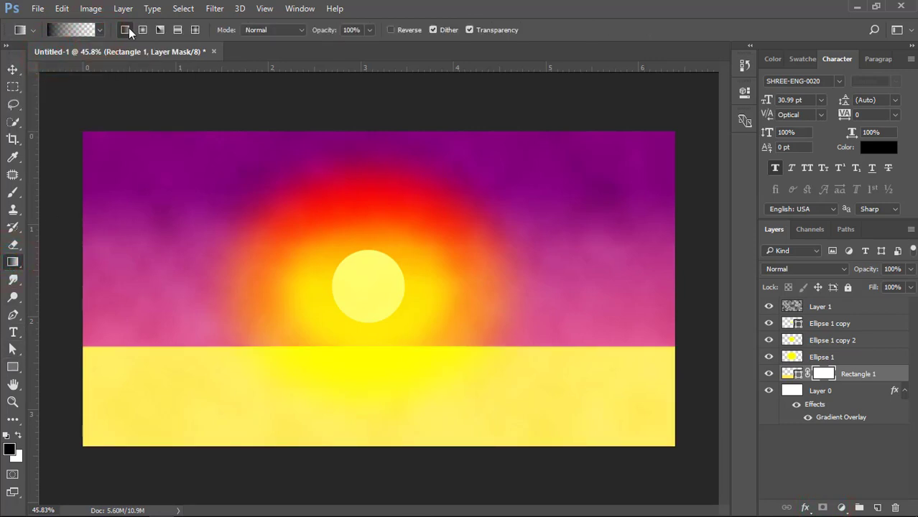
left_click(819, 373)
left_click_drag(378, 450, 379, 388)
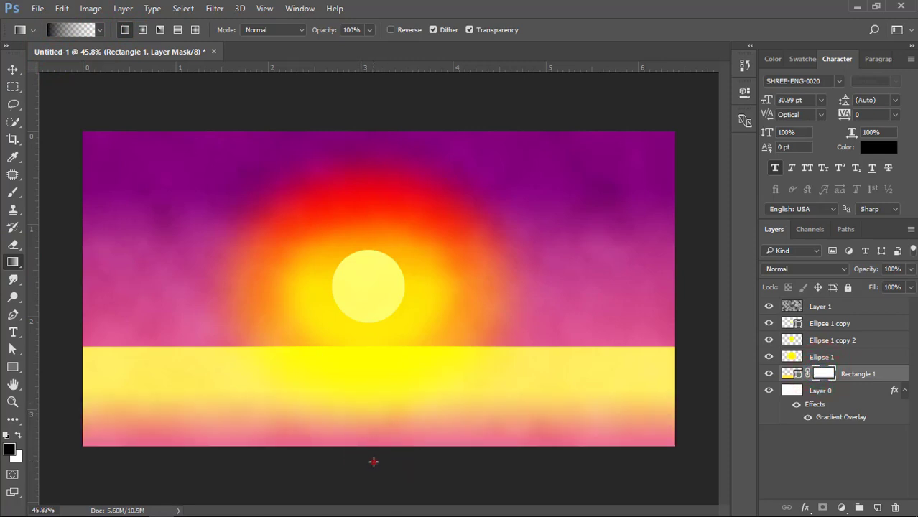
left_click_drag(374, 460, 384, 375)
left_click_drag(373, 430, 375, 382)
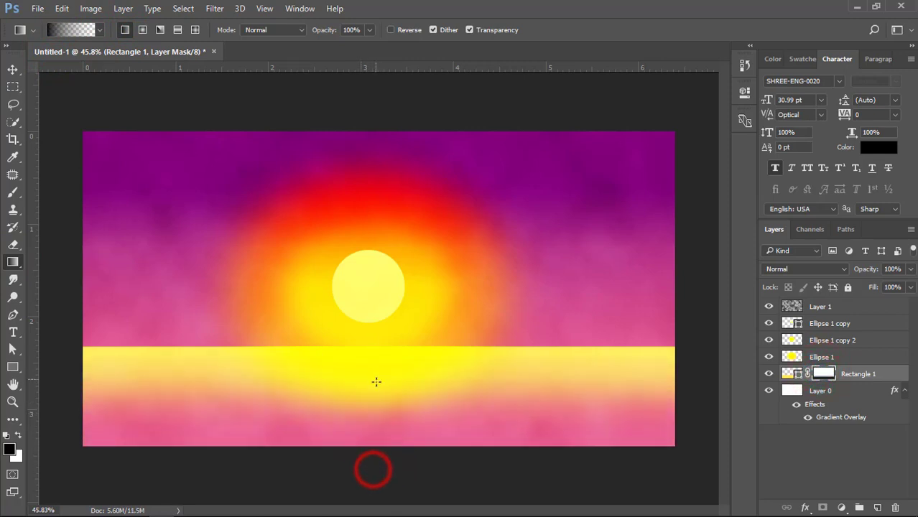
- Reduce the opacity of the masked rectangle, Rectangle 1, to 66%
left_click_drag(867, 269, 847, 275)
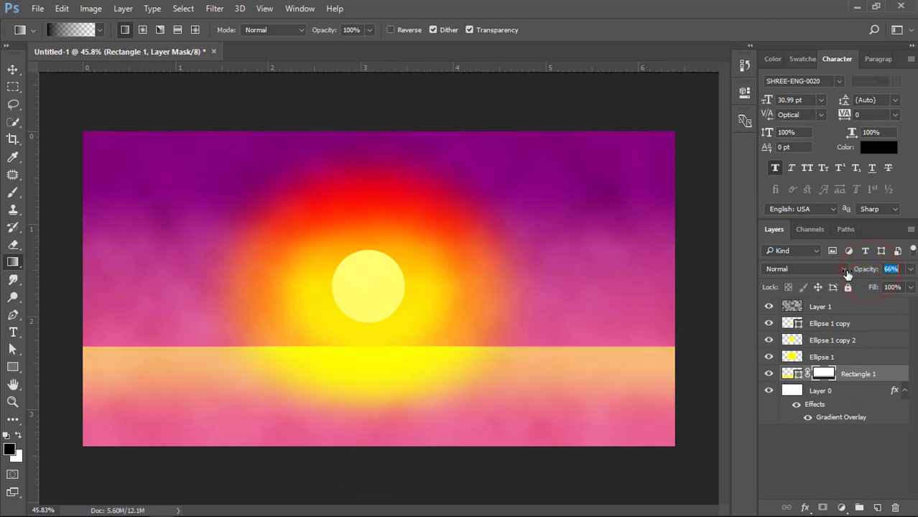
left_click(13, 71)
left_click(143, 108)
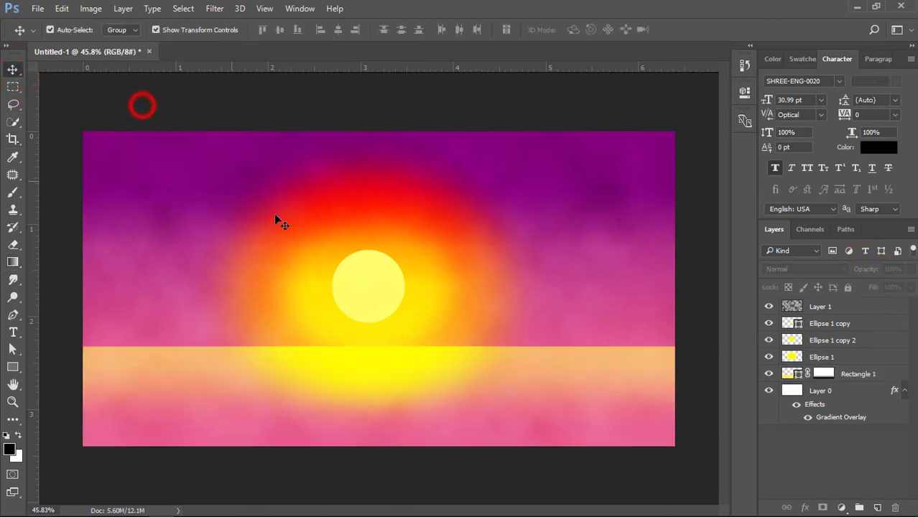
- Duplicate the sun circle, Ellipse 1 copy, and move the copy straight down over the yellow band to about Y 765 px
scroll(338, 354, "up", 1)
left_click(367, 305)
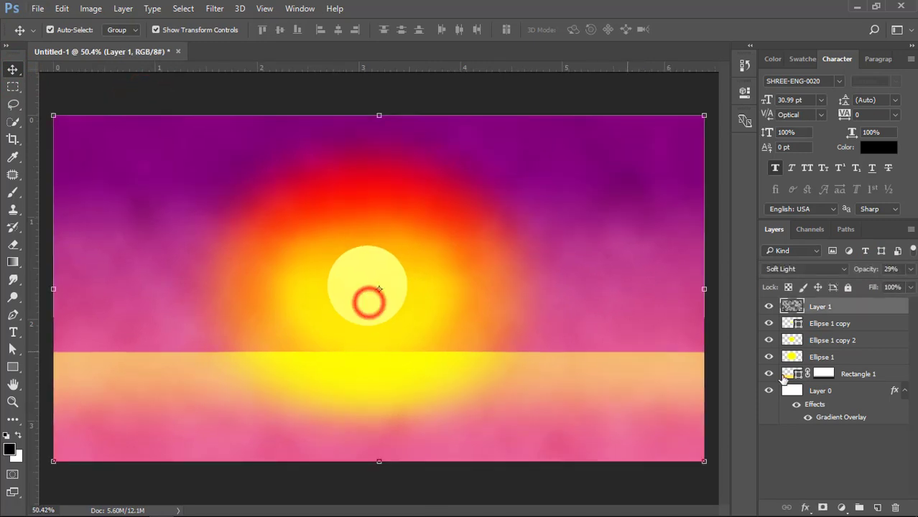
left_click(832, 324)
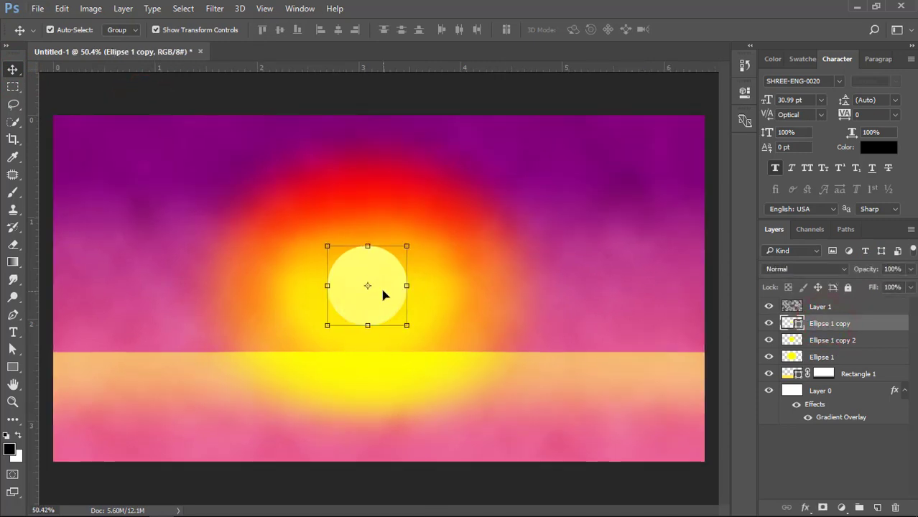
key("ctrl+j")
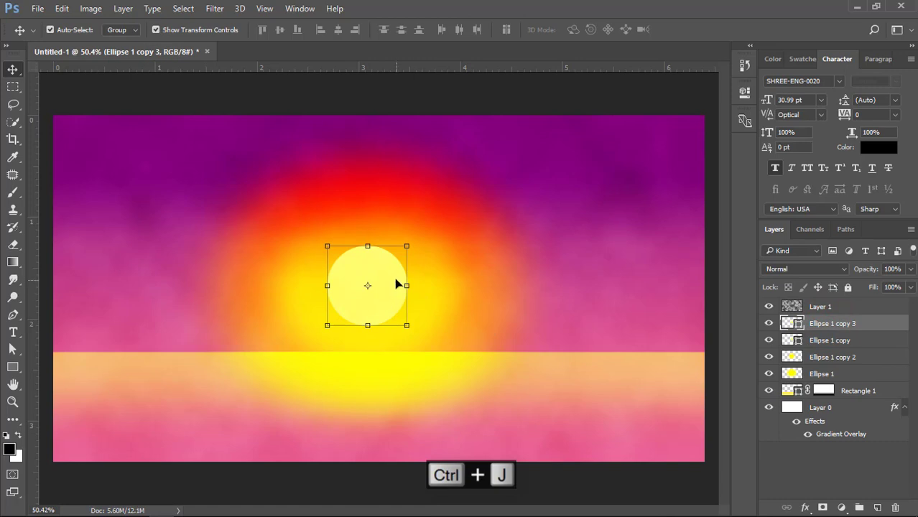
left_click(408, 247)
left_click_drag(381, 264, 379, 362)
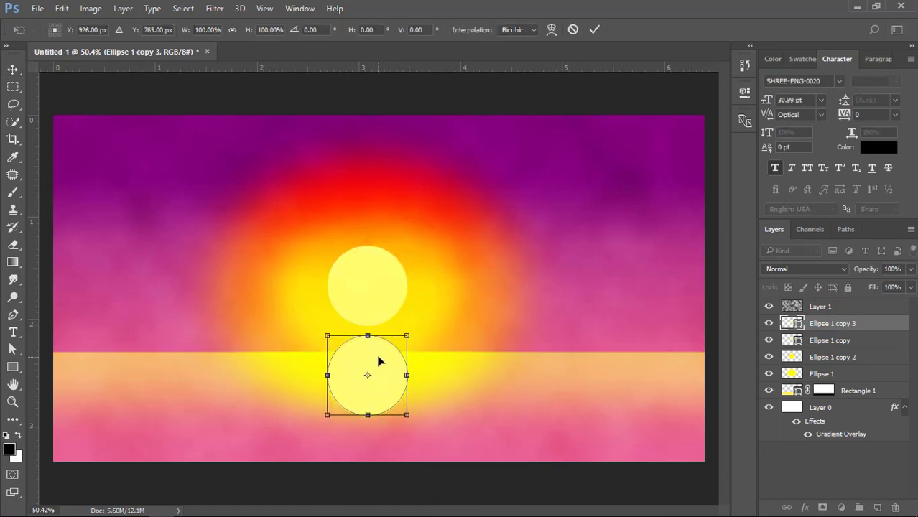
key("Return")
- Change the fill of the lower sun copy, Ellipse 1 copy 3, to white and rasterize the layer
double_click(793, 322)
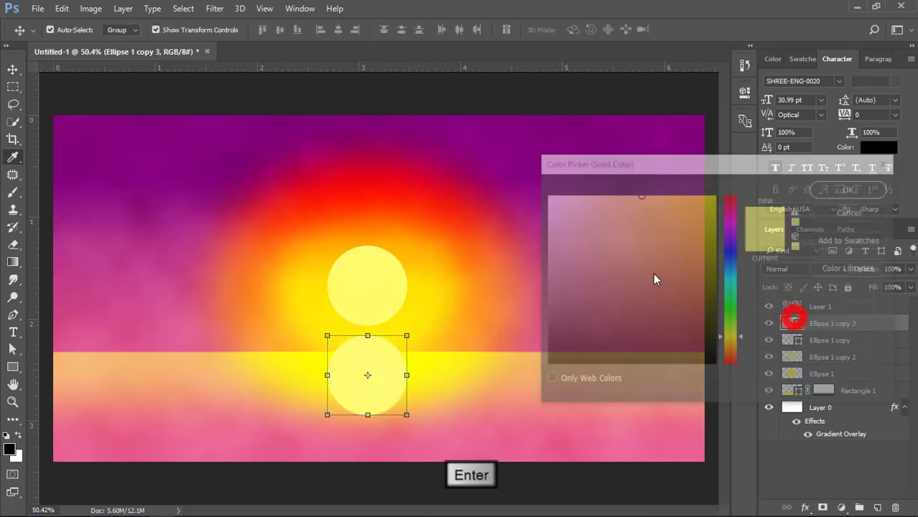
left_click_drag(607, 235, 586, 198)
left_click(823, 189)
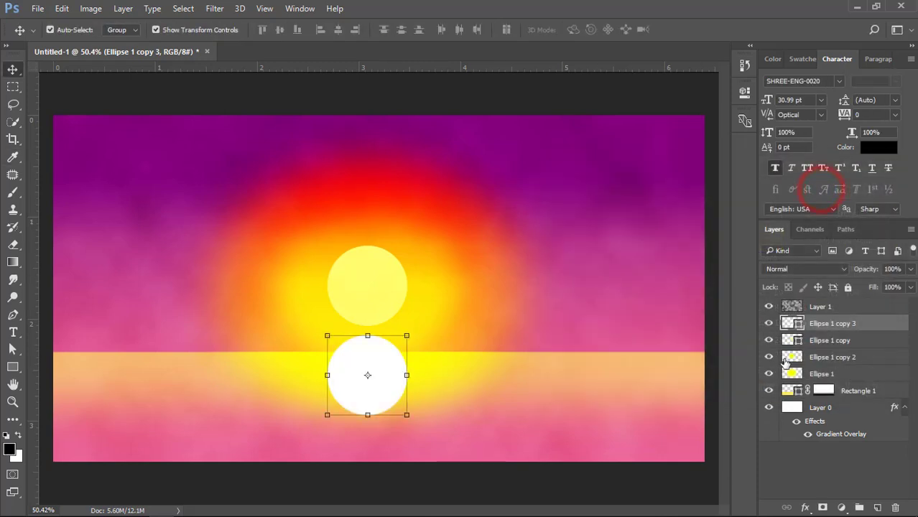
right_click(819, 326)
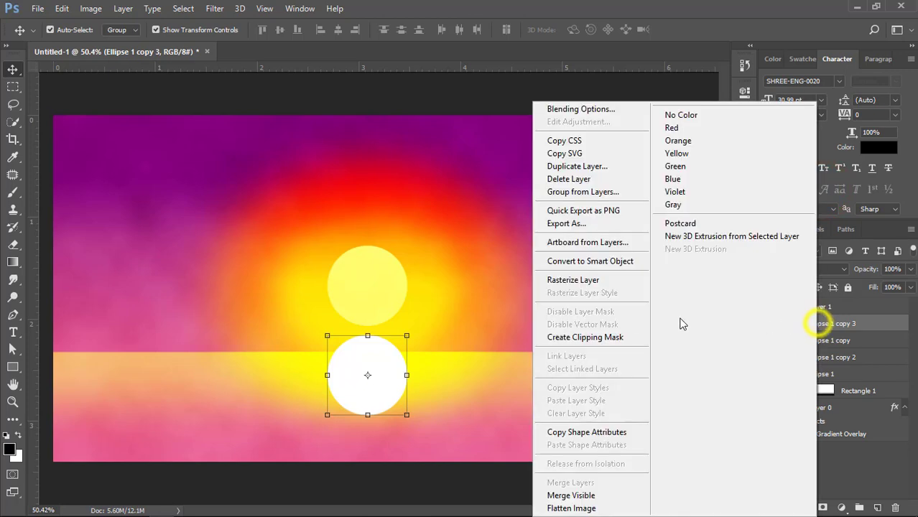
left_click(578, 282)
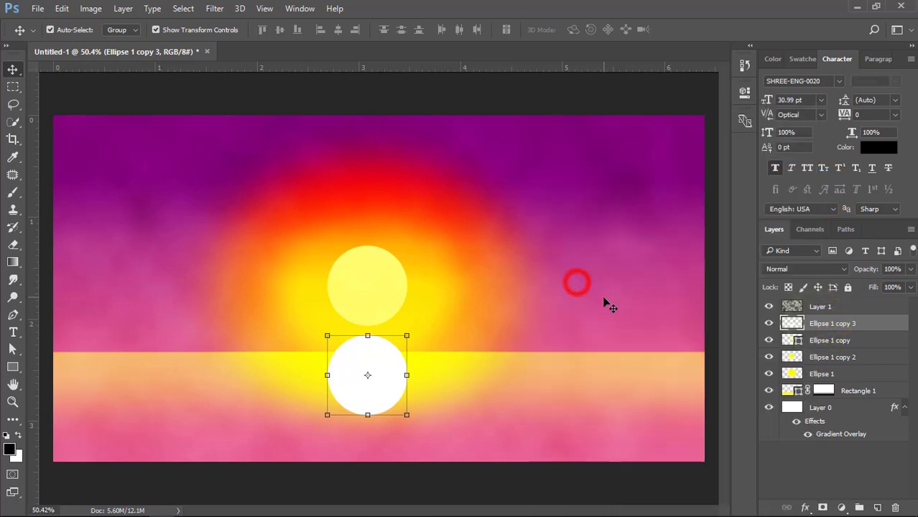
- Soften the edges of the white lower circle with a Gaussian Blur
left_click(214, 8)
left_click(217, 155)
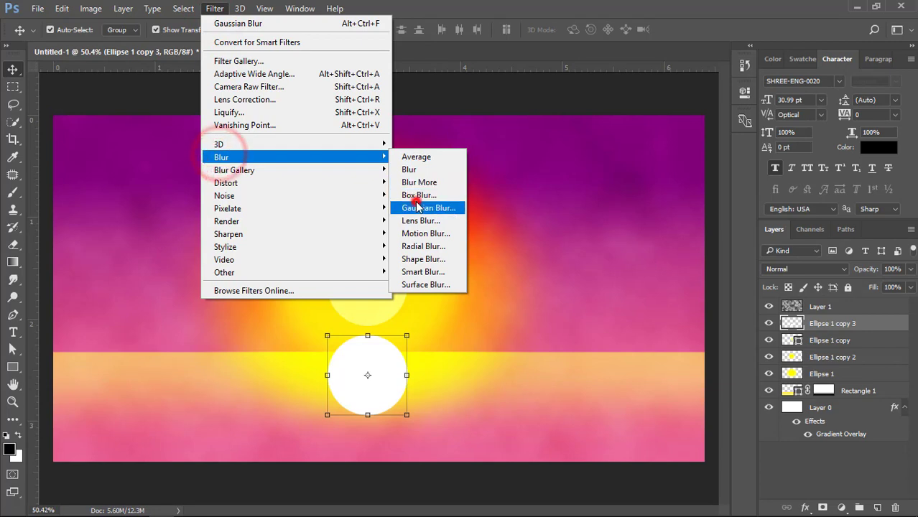
left_click(417, 207)
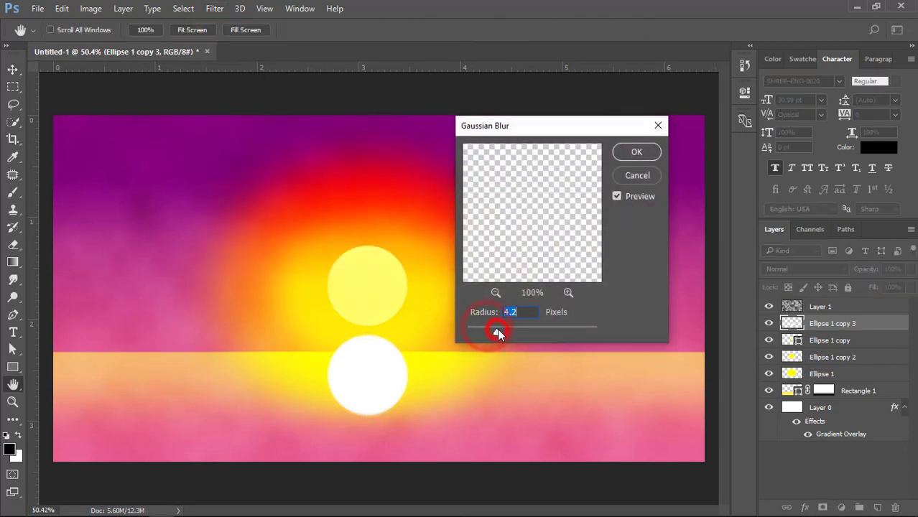
left_click_drag(497, 331, 519, 331)
left_click(629, 152)
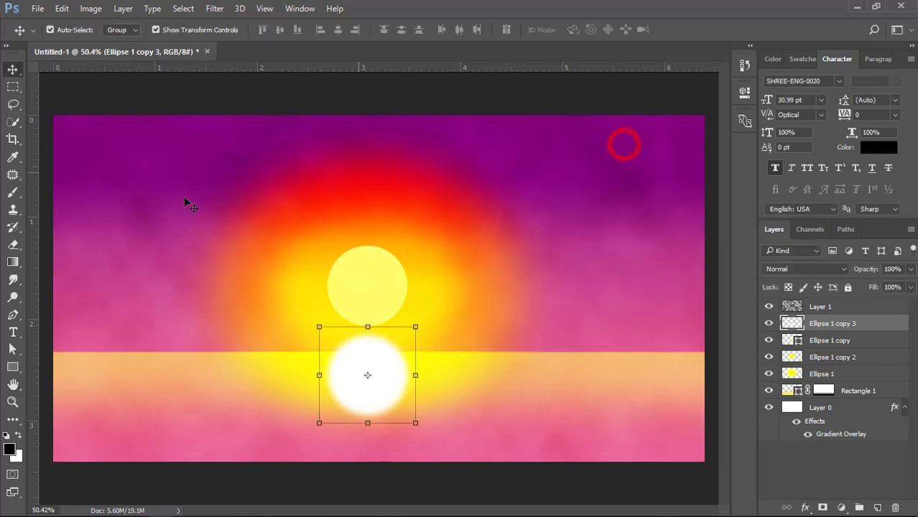
- Set up the Smudge tool with the 24 spatter brush tip, enlarged to 50 px, at 43% strength
left_click(12, 279)
right_click(11, 280)
left_click(72, 303)
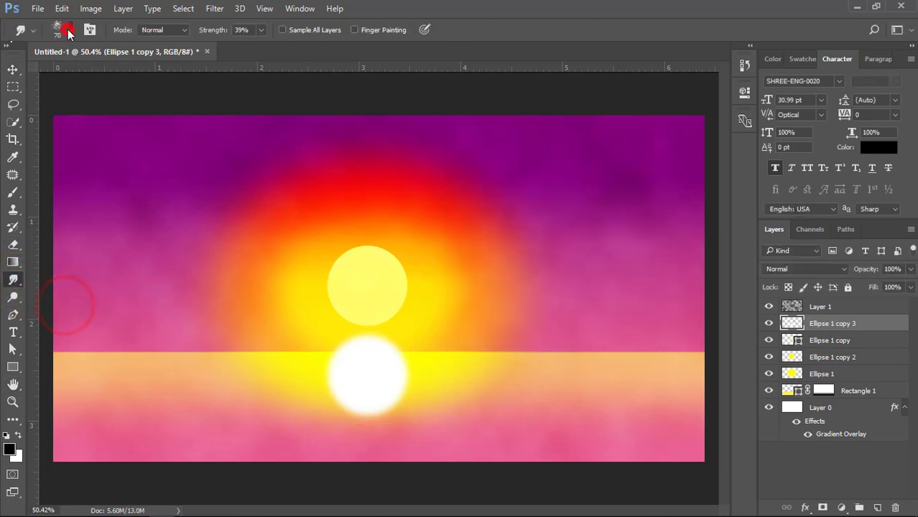
left_click(69, 31)
left_click(136, 223)
scroll(140, 223, "down", 1)
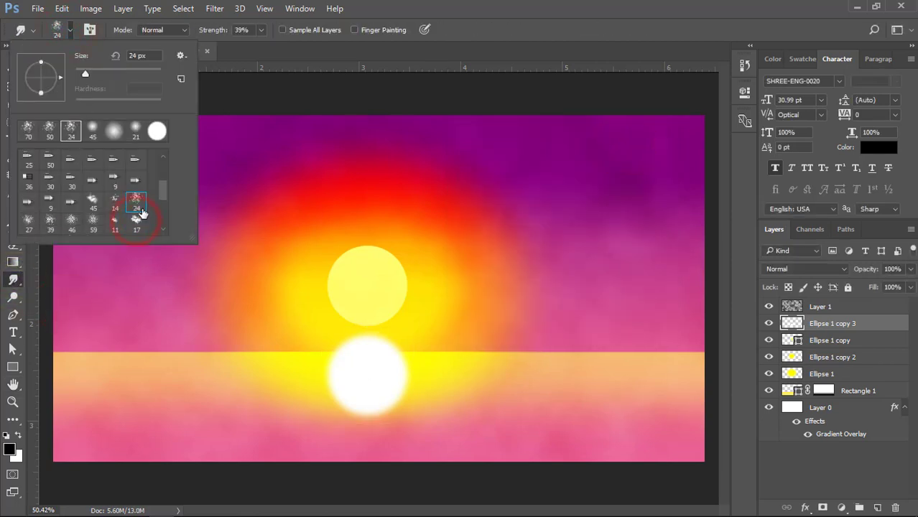
scroll(137, 200, "down", 1)
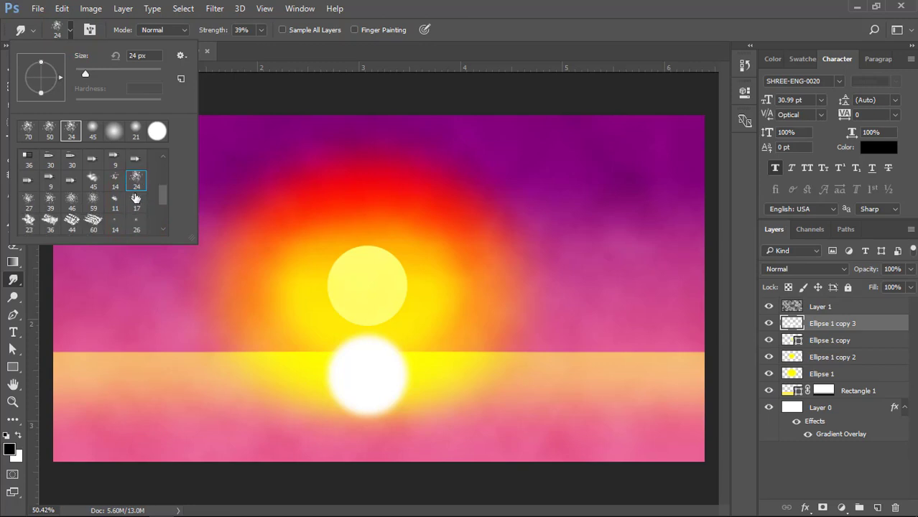
double_click(137, 178)
scroll(349, 392, "up", 2)
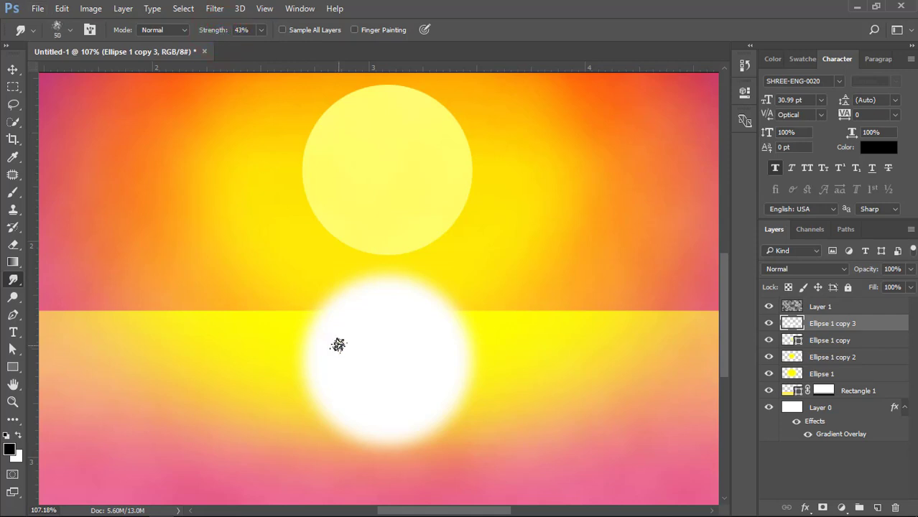
- Smudge both sides and the lower edge of the white circle horizontally into a rippled water reflection, using a 60 px brush
mouse_move(316, 346)
left_mouse_down()
mouse_move(271, 344)
mouse_move(493, 348)
mouse_move(316, 357)
mouse_move(486, 362)
mouse_move(231, 387)
left_mouse_up()
left_click_drag(239, 433, 323, 449)
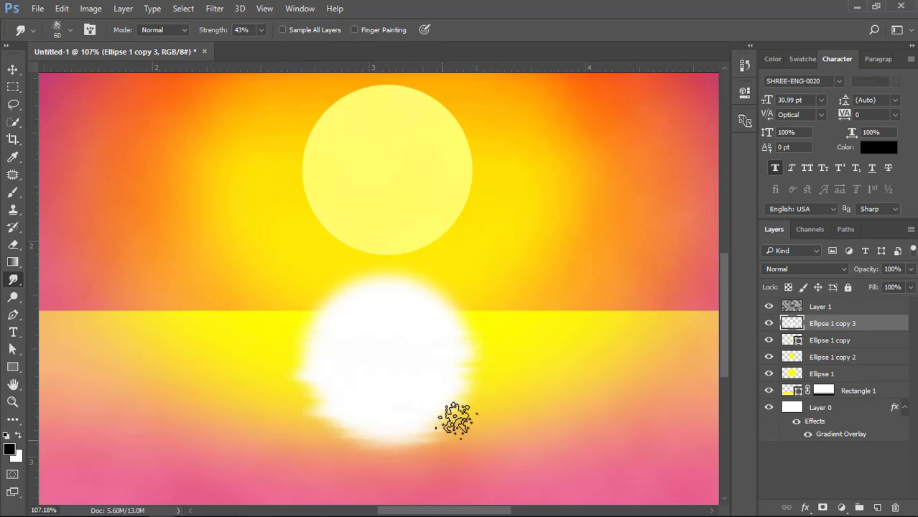
mouse_move(503, 354)
left_mouse_down()
mouse_move(257, 352)
mouse_move(471, 338)
mouse_move(260, 335)
mouse_move(463, 328)
left_mouse_up()
left_click_drag(459, 328, 257, 329)
left_click_drag(266, 332, 479, 351)
mouse_move(481, 353)
left_mouse_down()
mouse_move(229, 388)
mouse_move(464, 406)
left_mouse_up()
mouse_move(461, 408)
left_mouse_down()
mouse_move(240, 435)
mouse_move(424, 439)
left_mouse_up()
left_click_drag(421, 440, 286, 461)
mouse_move(287, 463)
left_mouse_down()
mouse_move(477, 454)
mouse_move(457, 414)
mouse_move(271, 421)
left_mouse_up()
scroll(457, 414, "down", 3)
left_click_drag(273, 423, 466, 418)
left_click_drag(463, 418, 286, 434)
mouse_move(288, 436)
left_mouse_down()
mouse_move(322, 428)
mouse_move(327, 442)
left_mouse_up()
mouse_move(327, 387)
left_mouse_down()
mouse_move(524, 375)
mouse_move(242, 399)
mouse_move(275, 447)
mouse_move(492, 430)
mouse_move(322, 439)
mouse_move(455, 453)
left_mouse_up()
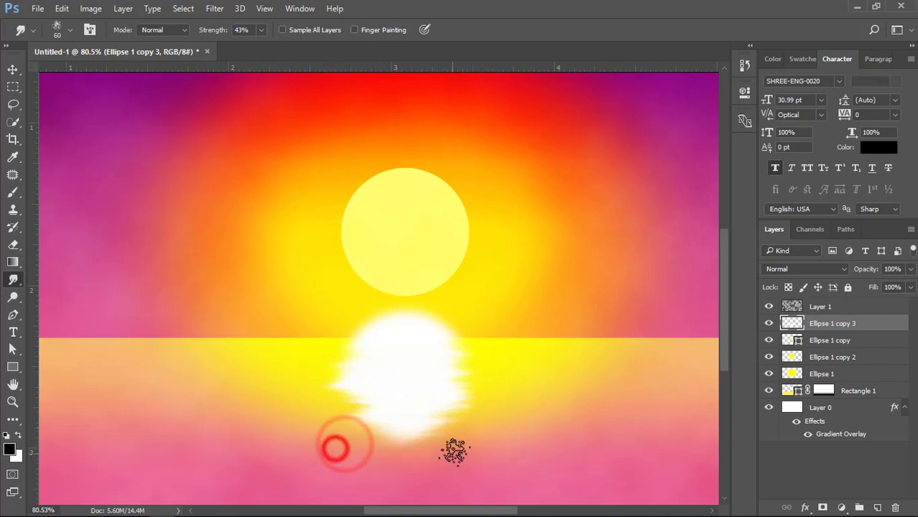
- Select the part of the white reflection above the horizon line with a rectangular marquee, delete it and deselect
left_click(17, 87)
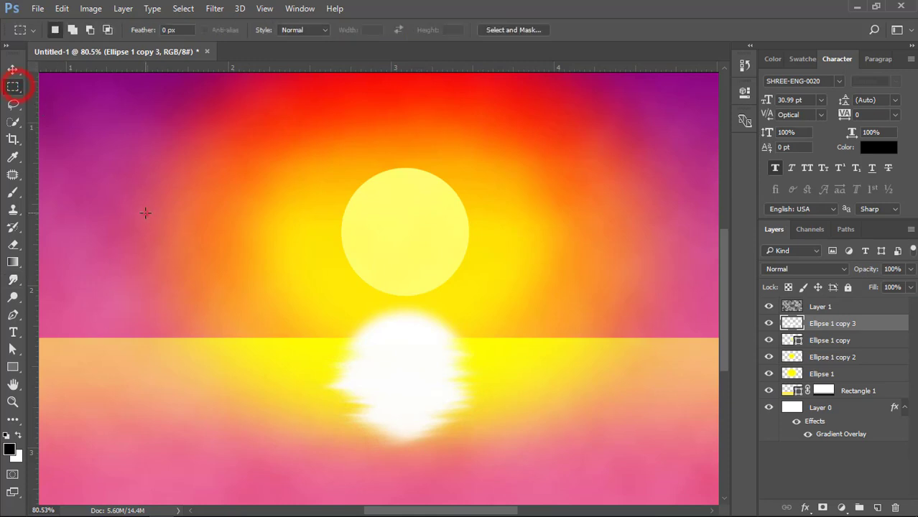
left_click_drag(146, 214, 610, 339)
key("Delete")
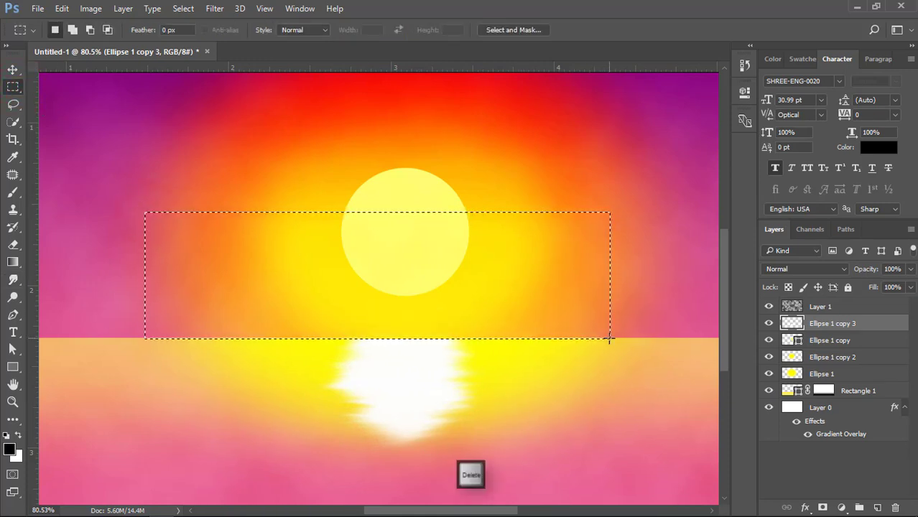
left_click(13, 69)
key("ctrl+d")
scroll(338, 334, "down", 8)
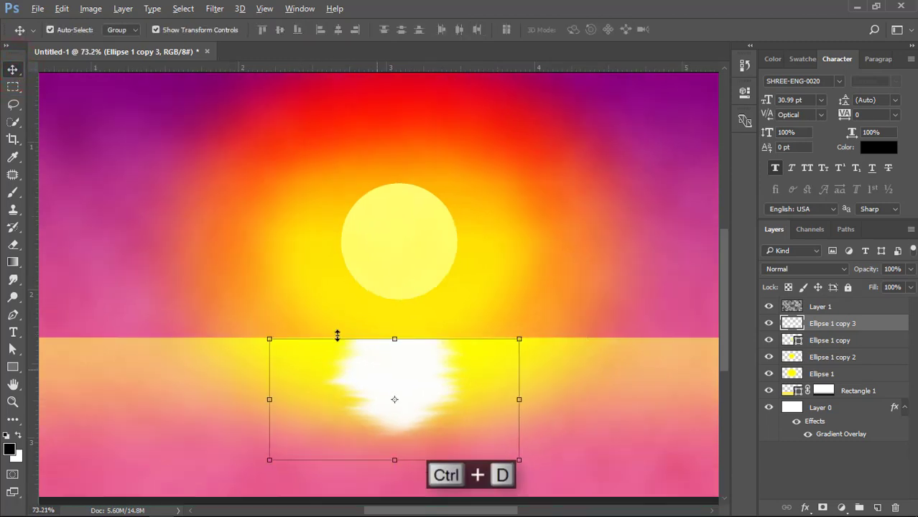
- Lock the cloud texture layer, Layer 1, so that it cannot be picked on the canvas
left_click(661, 287)
scroll(376, 360, "up", 3)
left_click(375, 360)
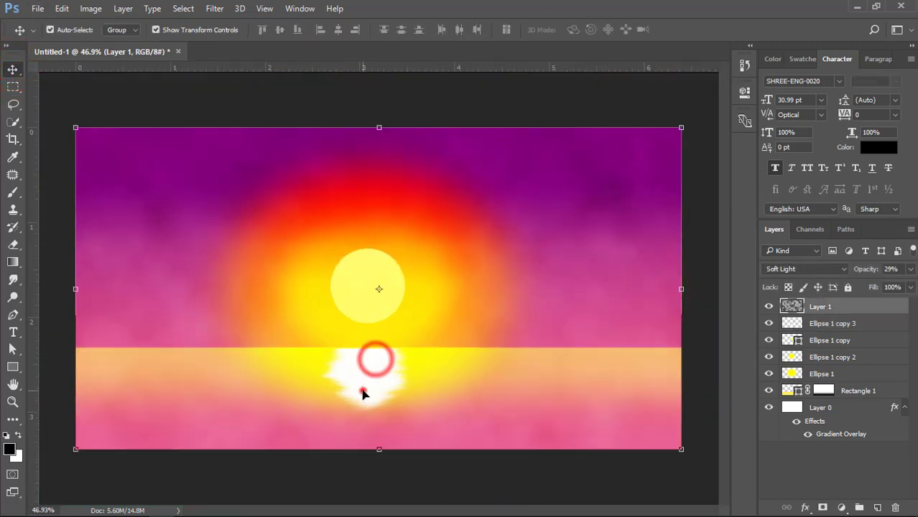
left_click(364, 386)
left_click(819, 323)
left_click(817, 308)
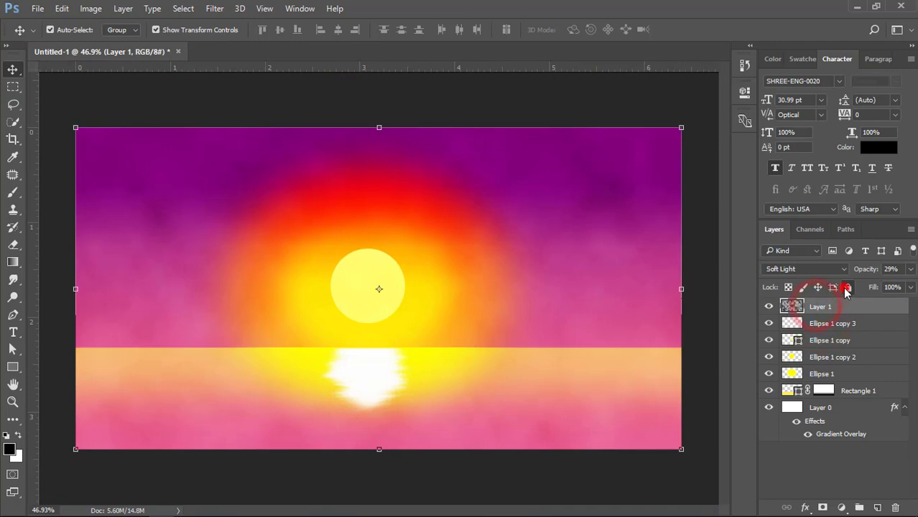
left_click(846, 287)
- Stretch the white reflection, Ellipse 1 copy 3, downward toward the lower part of the water and deselect it
left_click(815, 324)
mouse_move(365, 427)
left_mouse_down()
mouse_move(367, 442)
mouse_move(365, 425)
left_mouse_up()
double_click(390, 379)
left_click(522, 486)
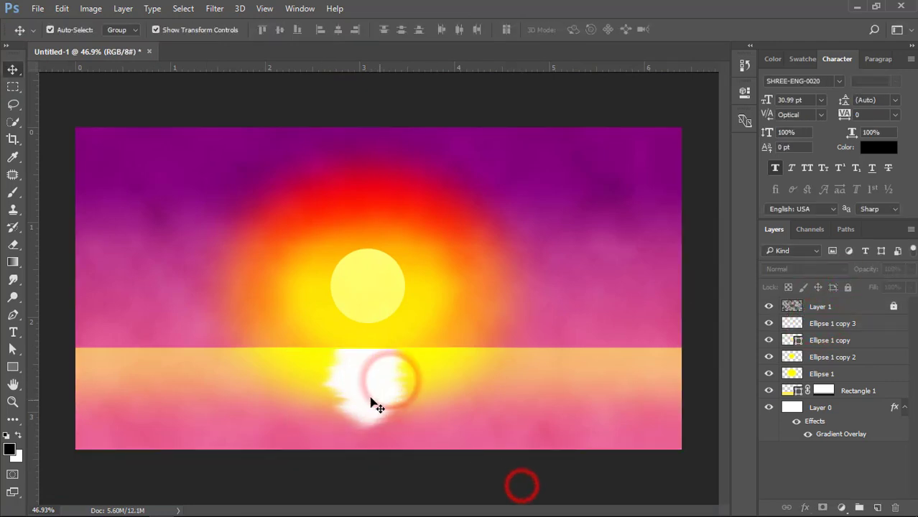
scroll(371, 400, "down", 2)
scroll(386, 328, "up", 2)
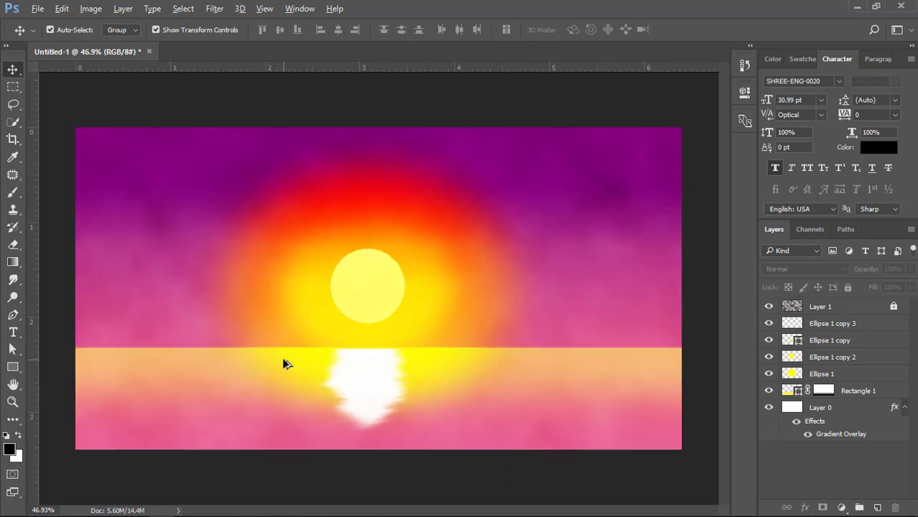
- With the Pen tool in Shape mode, trace a jagged black cliff outline from the canvas's left edge down past the horizon
left_click_drag(14, 319, 12, 313)
left_click(43, 312)
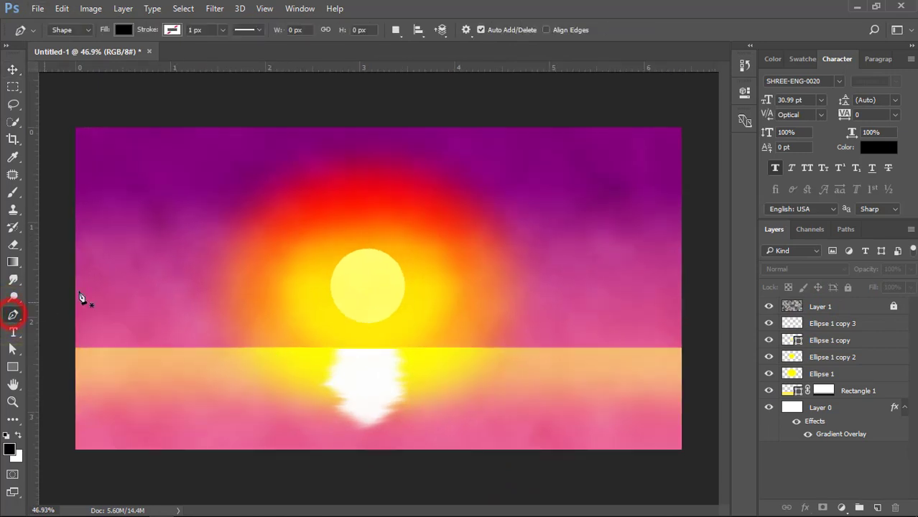
left_click(74, 199)
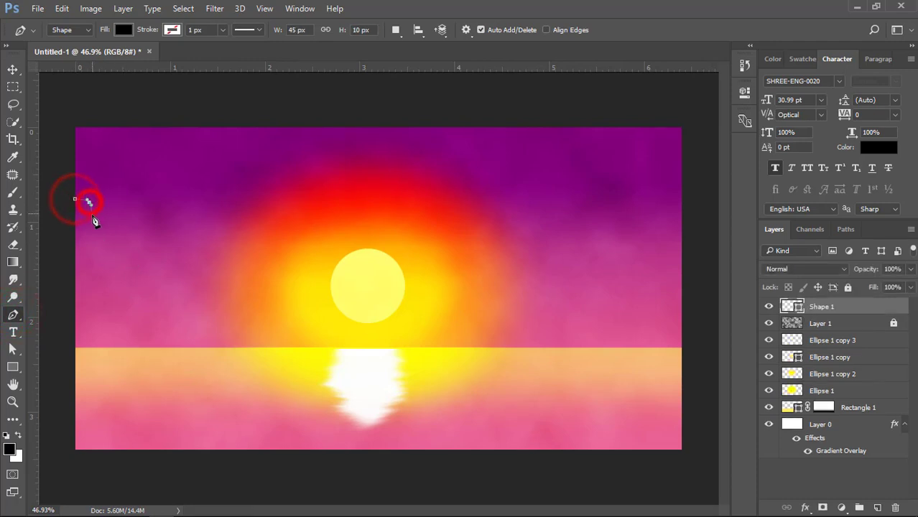
left_click_drag(88, 203, 92, 216)
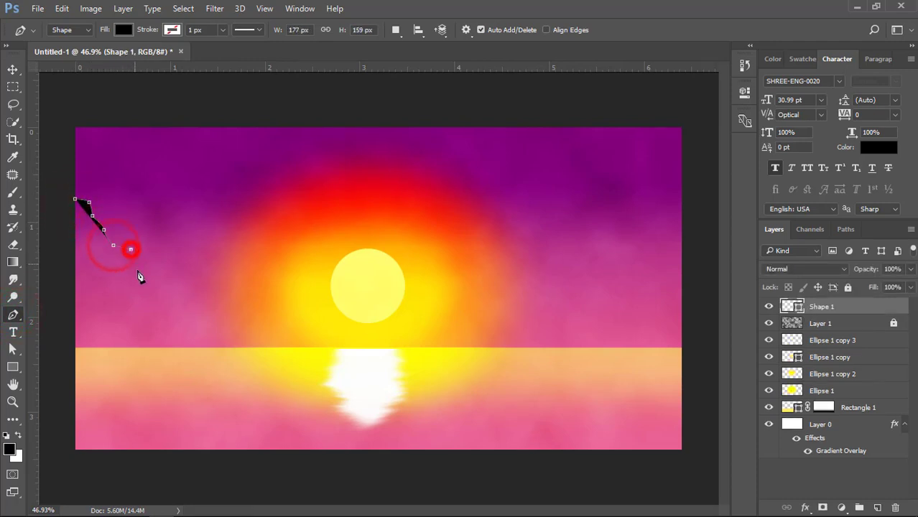
left_click(156, 319)
left_click(157, 353)
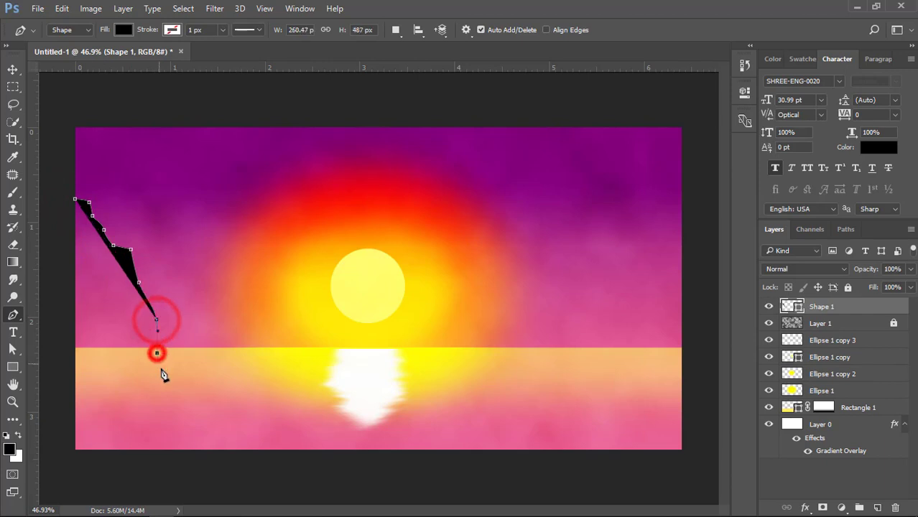
left_click(165, 371)
- Continue the cliff outline as a curved shoreline to the canvas's right edge and close the shape around the canvas bottom
left_click(198, 399)
left_click(253, 417)
left_click(302, 419)
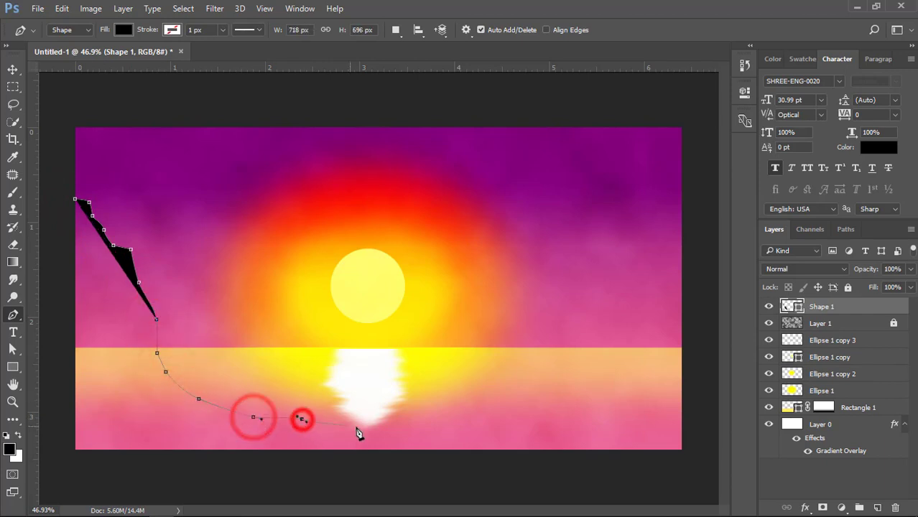
left_click_drag(361, 428, 377, 432)
left_click(452, 436)
left_click(533, 428)
left_click(623, 416)
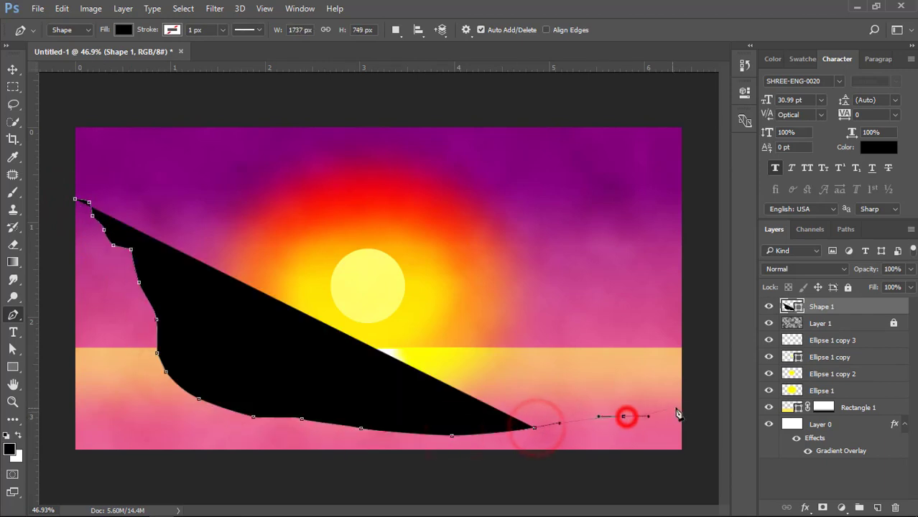
left_click(682, 405)
left_click(690, 405)
left_click(690, 465)
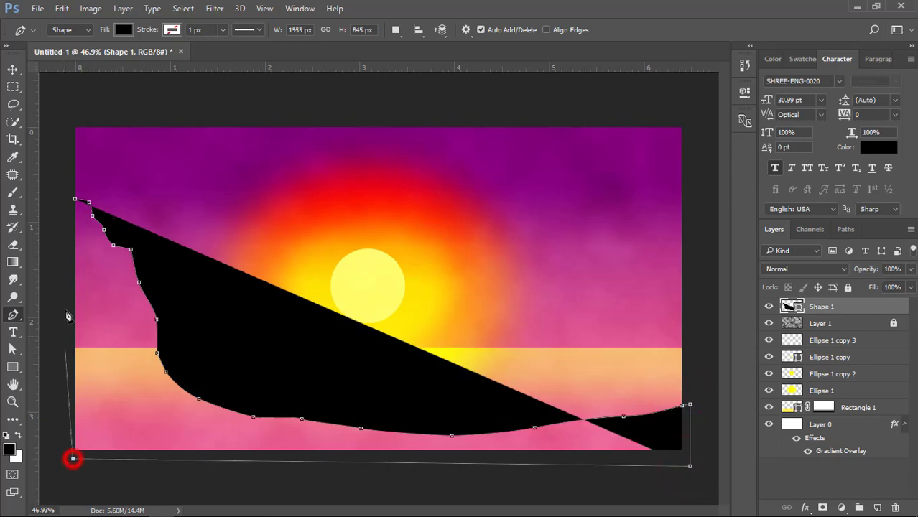
left_click(75, 200)
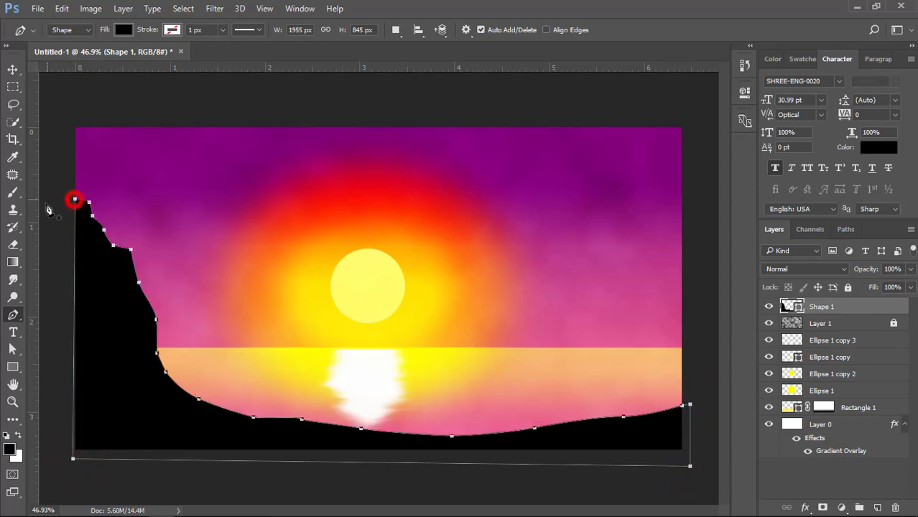
- Change the fill of the cliff and shore shape, Shape 1, to a very dark purple
double_click(787, 307)
left_click(167, 219)
left_click(622, 336)
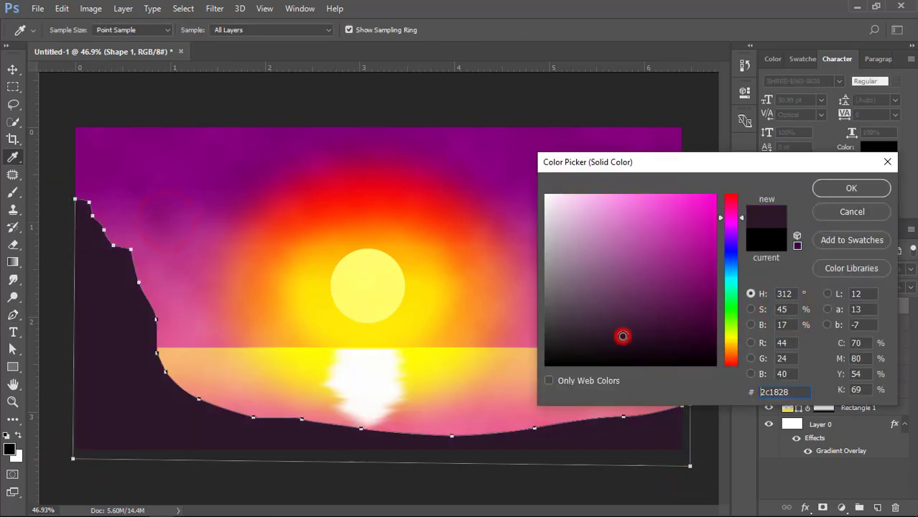
left_click(623, 332)
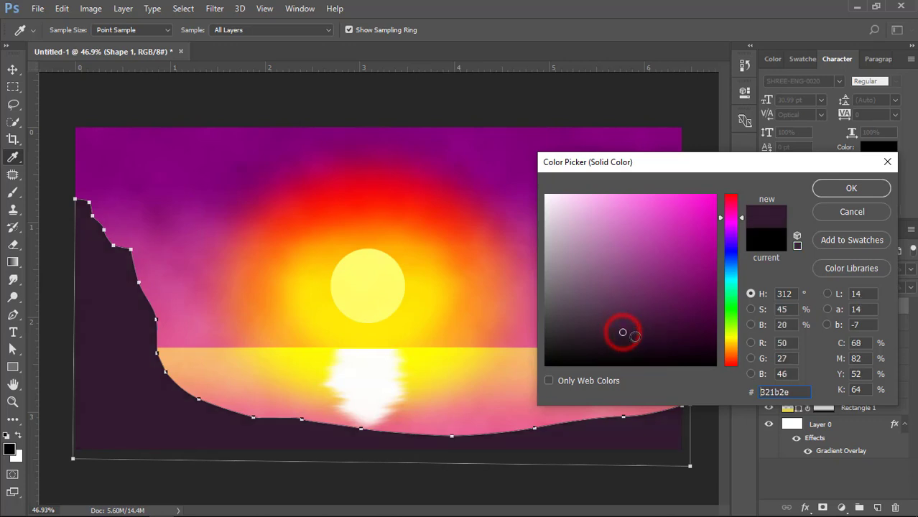
left_click(823, 189)
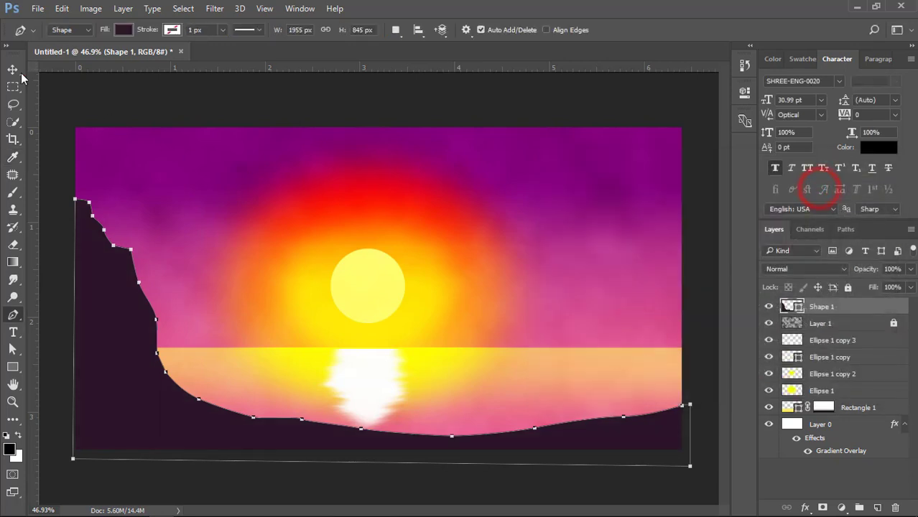
- Add a new blank layer between Shape 1 and Layer 1
left_click(12, 69)
left_click(62, 90)
left_click(127, 308)
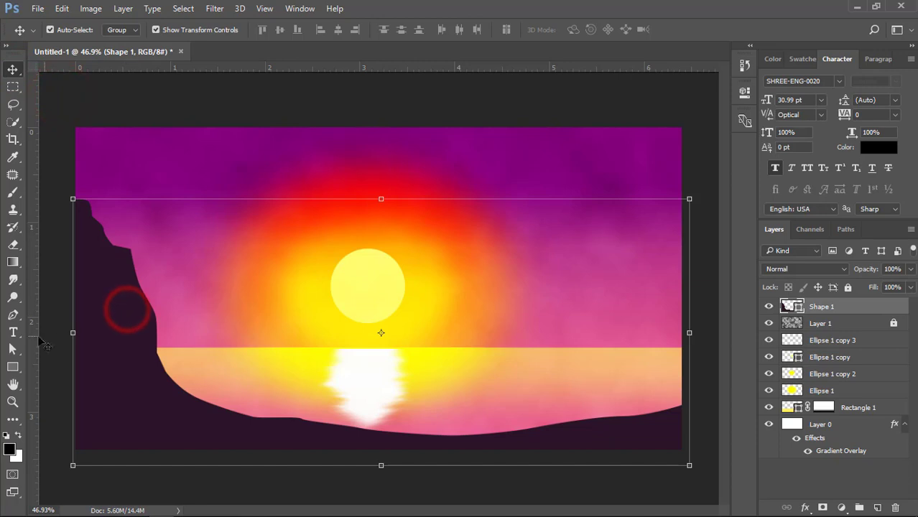
left_click(830, 323)
left_click(876, 507)
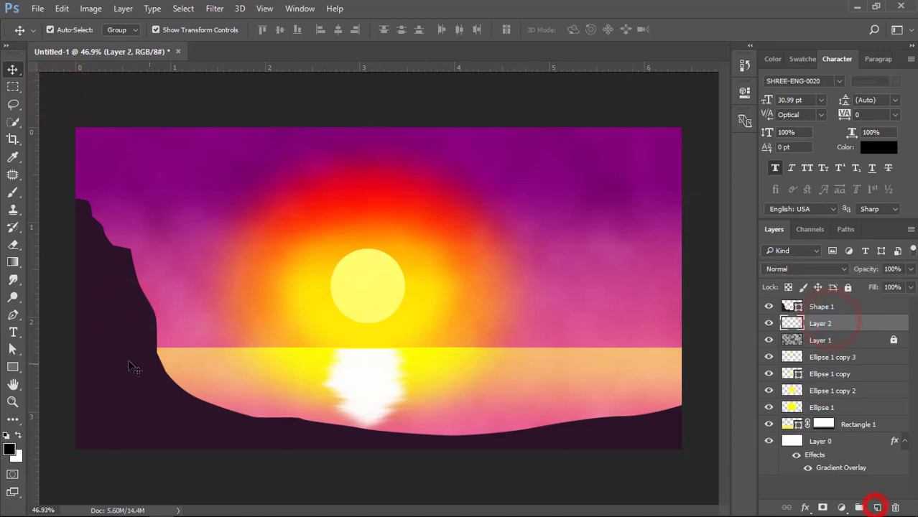
- With the Pen tool in Shape mode, trace a second cliff outline from the front cliff's slope down past the horizon
left_click(12, 316)
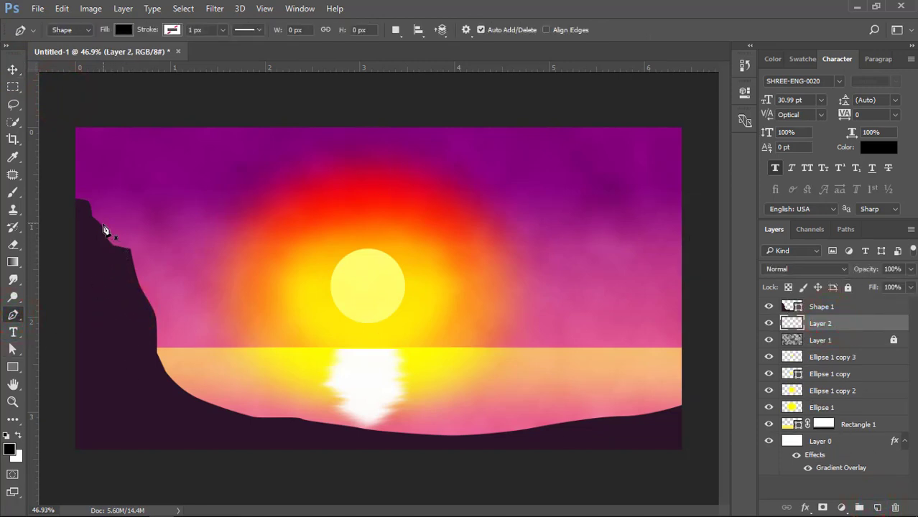
left_click(151, 291)
left_click(172, 300)
left_click(178, 316)
left_click(195, 330)
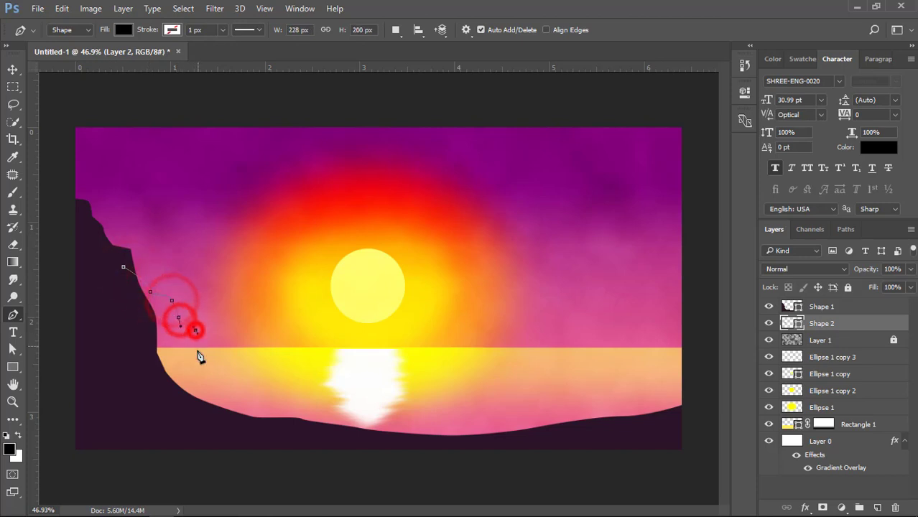
left_click(198, 353)
left_click(200, 375)
left_click(205, 388)
- Continue the second cliff outline as a wavy shoreline just above the front shore, reaching the canvas's right edge
left_click(220, 392)
left_click(252, 399)
left_click(276, 405)
left_click(329, 406)
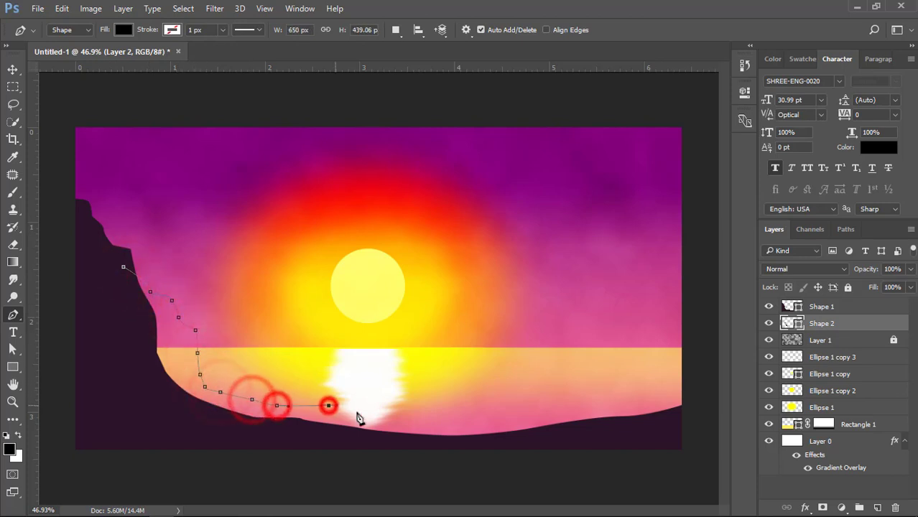
left_click(359, 415)
left_click(388, 421)
left_click(413, 427)
left_click(475, 430)
left_click(525, 416)
left_click(592, 406)
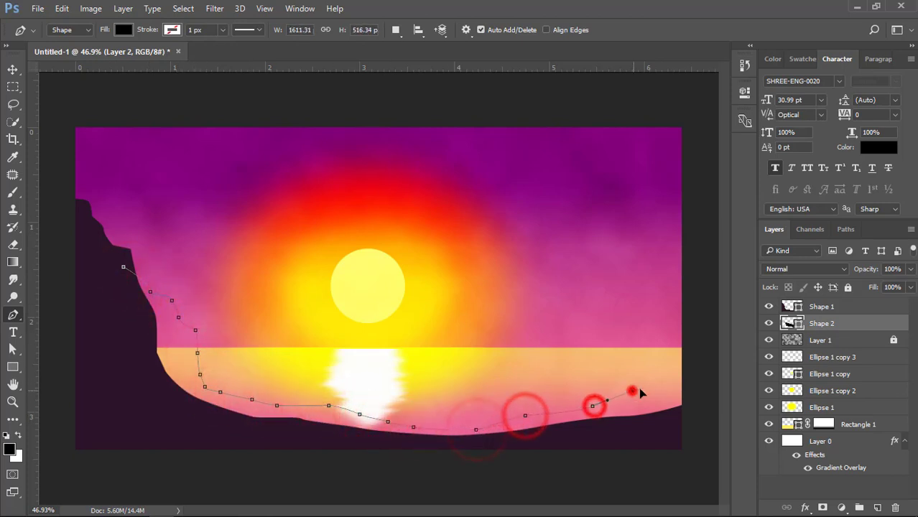
left_click(632, 390)
left_click(679, 390)
- Close the second cliff shape by running its path around the canvas bottom and back up behind the front cliff
left_click(695, 396)
left_click(694, 443)
left_click(387, 456)
left_click(100, 449)
left_click(66, 382)
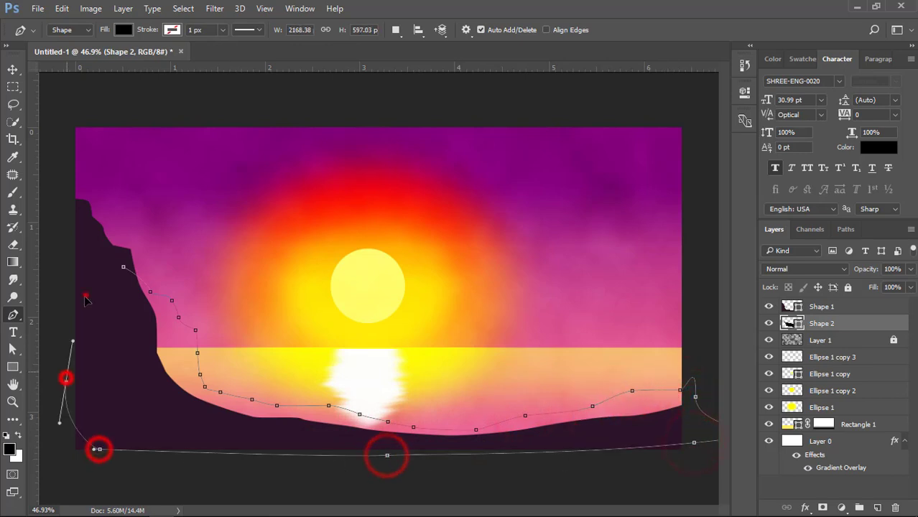
left_click(85, 295)
left_click(123, 267)
- Change the fill of the second cliff shape, Shape 2, to dark purple #392135 and deselect it
double_click(792, 323)
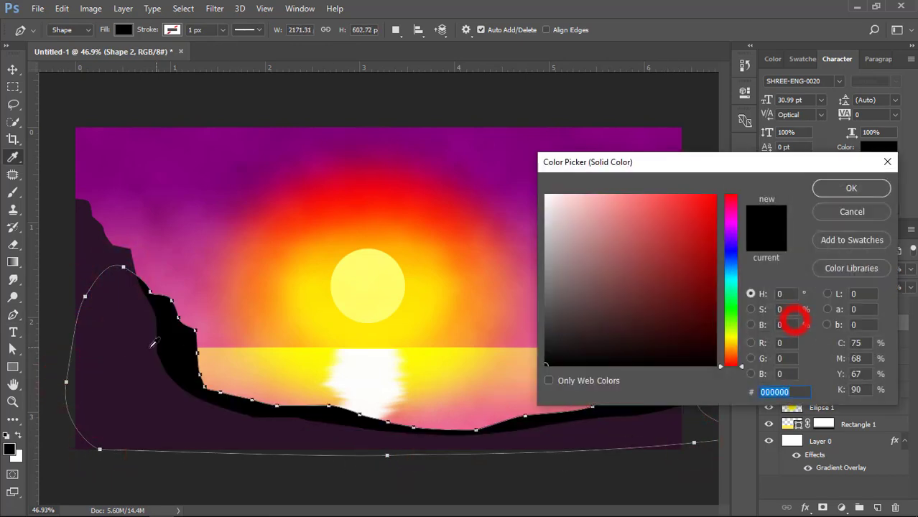
left_click(121, 350)
left_click(623, 331)
left_click(620, 330)
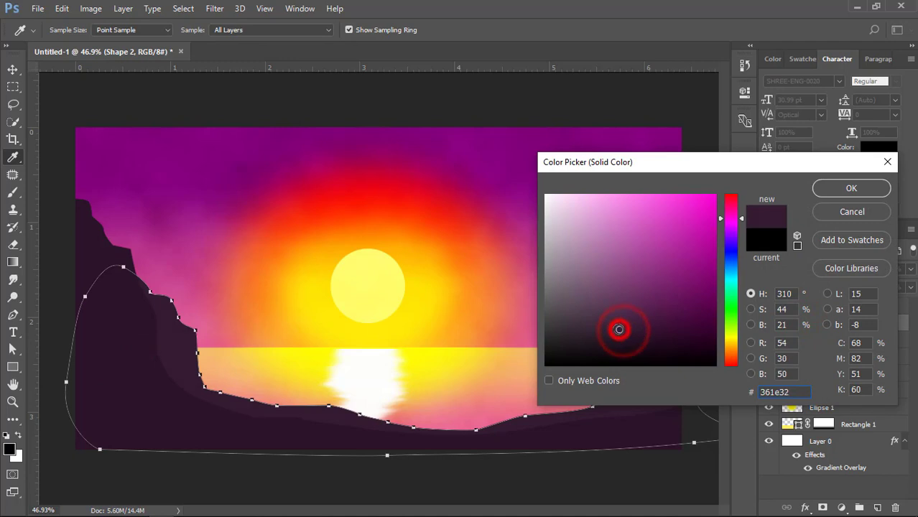
left_click(616, 330)
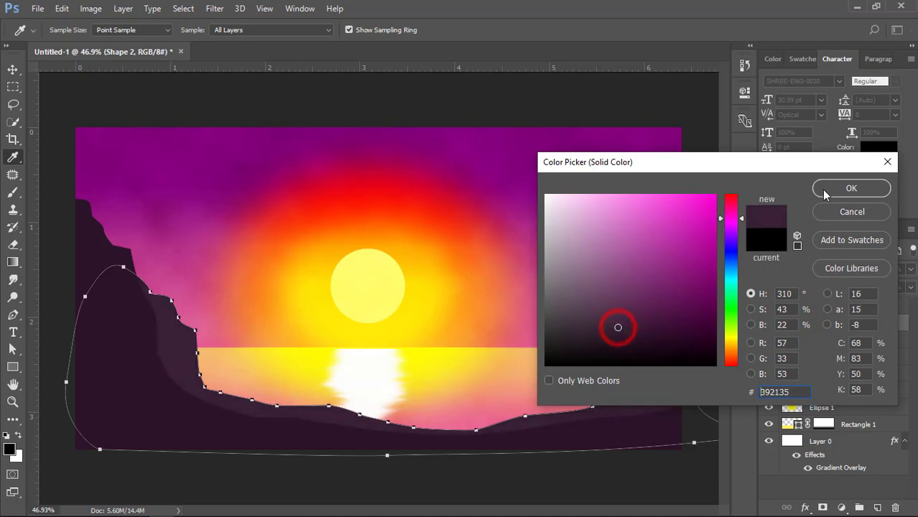
left_click(826, 188)
left_click(12, 69)
left_click(94, 98)
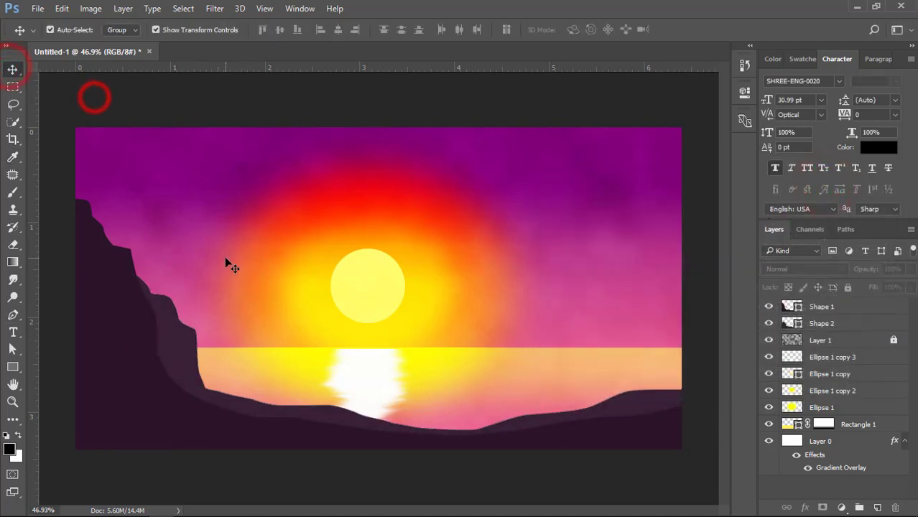
- Add a blank layer above Layer 1 and start a third Pen outline sloping from the second cliff down across the water
left_click(820, 340)
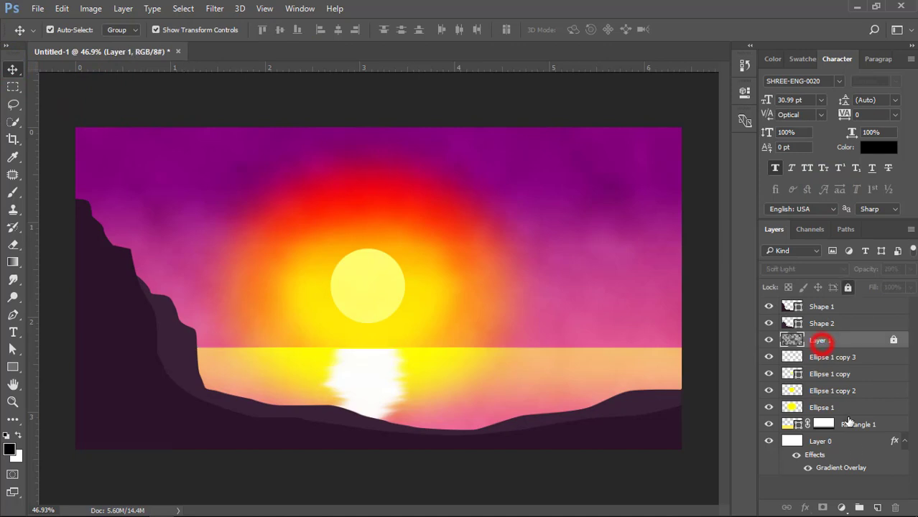
left_click(875, 508)
left_click(14, 313)
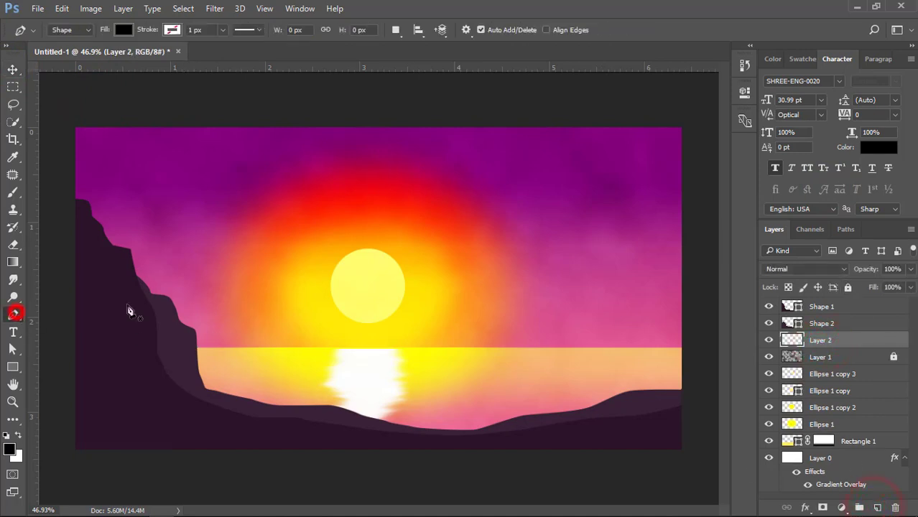
left_click(185, 339)
left_click(204, 358)
left_click(221, 369)
left_click(249, 375)
left_click(265, 385)
left_click(281, 387)
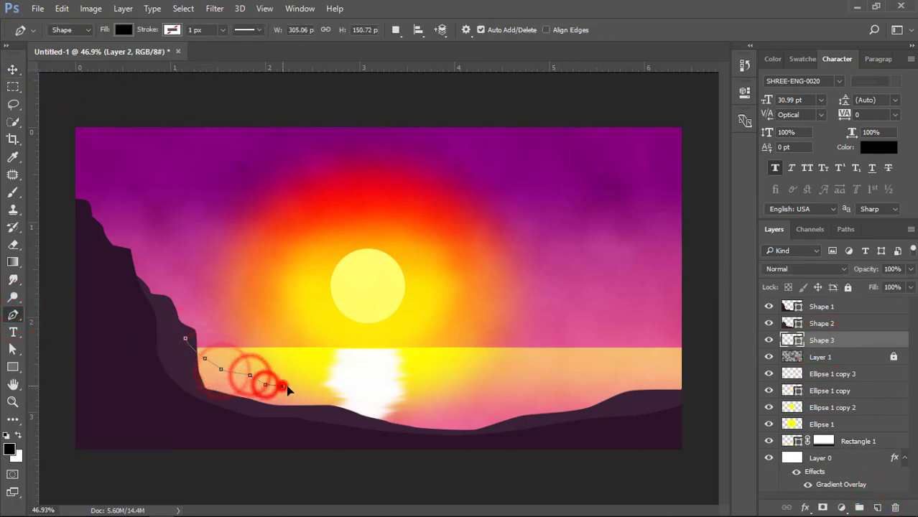
- Continue the third outline as a gently wavy far shoreline across the sun's reflection to the canvas's right edge
left_click(312, 391)
left_click(358, 395)
left_click(391, 402)
left_click(427, 403)
left_click(463, 397)
left_click(497, 400)
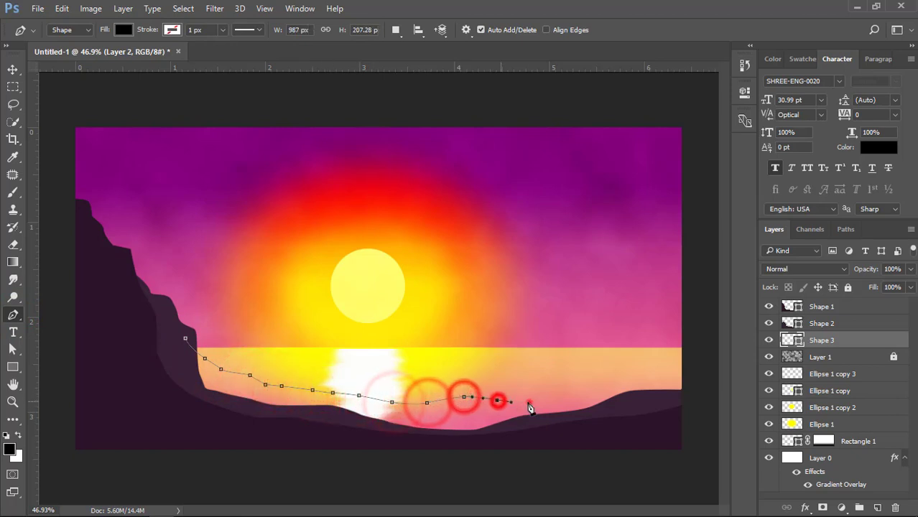
left_click(529, 401)
left_click_drag(570, 399, 583, 399)
left_click(612, 396)
left_click(670, 395)
left_click(691, 396)
- Close the third shore shape by running its path along the canvas bottom and back up to its starting point
left_click(684, 435)
left_click(399, 446)
left_click(154, 428)
left_click(119, 385)
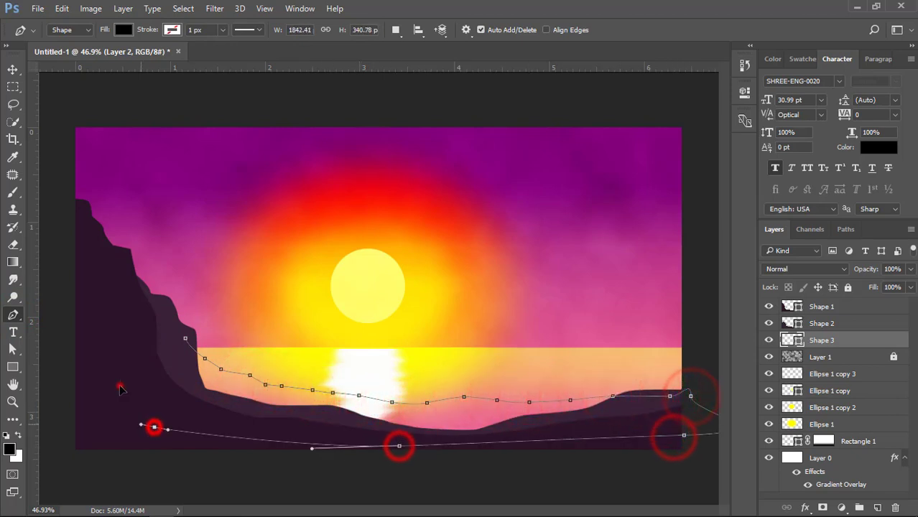
left_click_drag(151, 352, 169, 337)
left_click(184, 339)
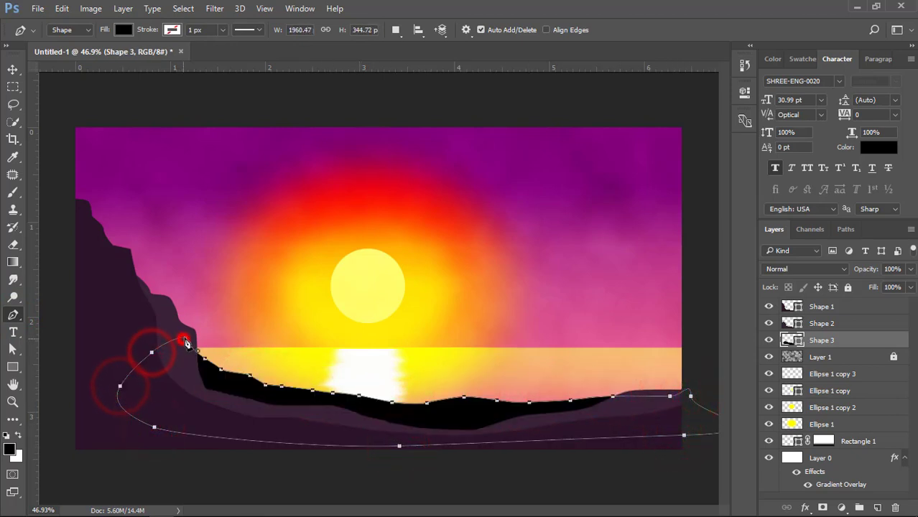
- Change the fill of the third shore shape, Shape 3, to muted purple #523a4e and deselect it
double_click(791, 342)
left_click(185, 372)
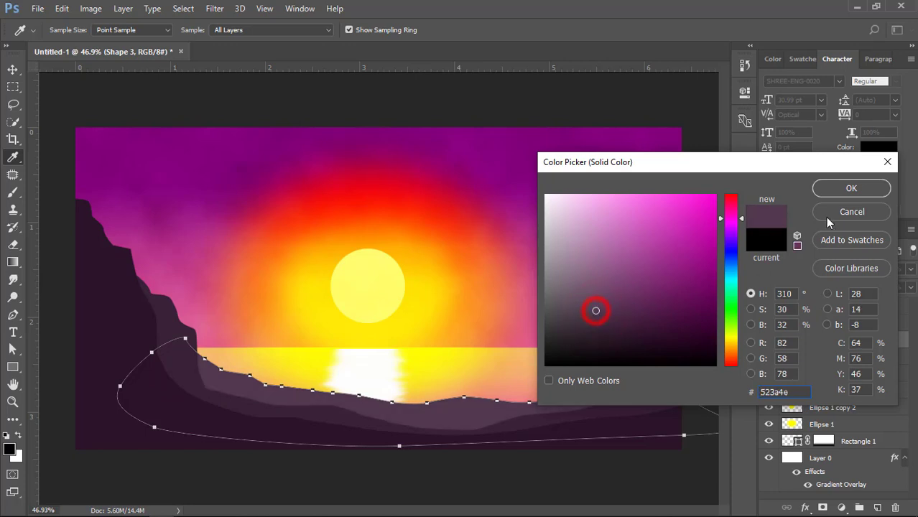
left_click(841, 187)
left_click(13, 69)
left_click(70, 80)
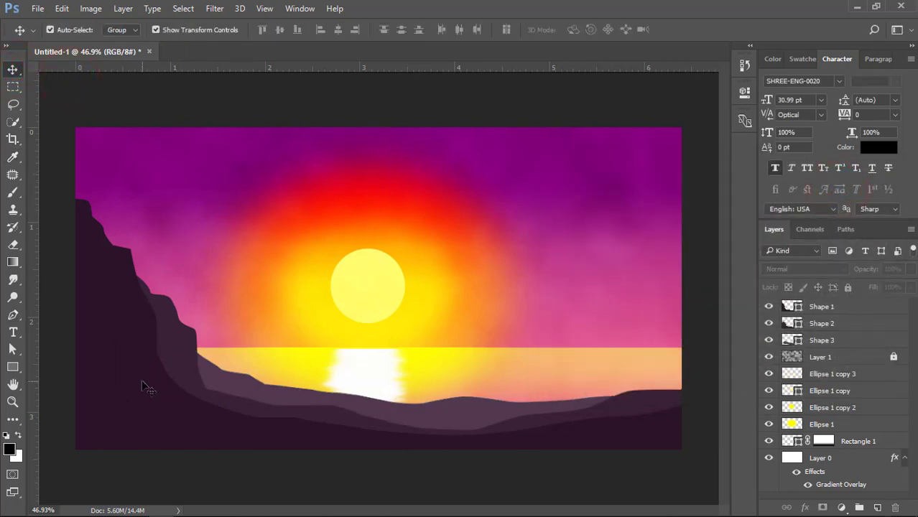
- Add a Stroke layer effect to the front cliff, Shape 1, with the stroke colour set to tan orange #b67f51
left_click(118, 366)
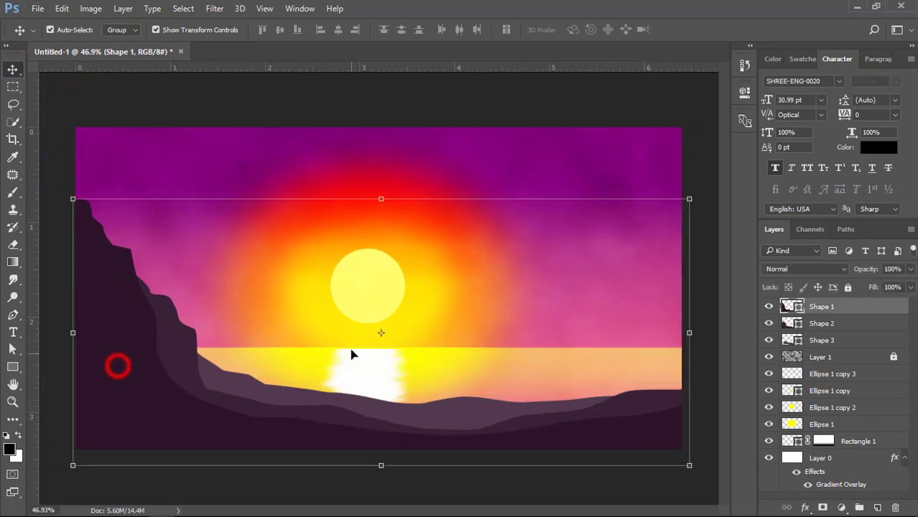
double_click(862, 308)
left_click_drag(320, 64, 677, 110)
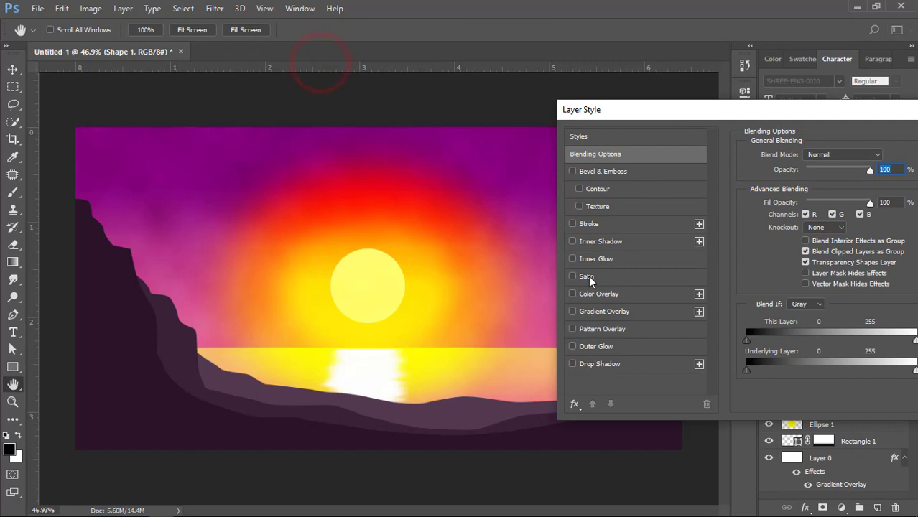
left_click(589, 225)
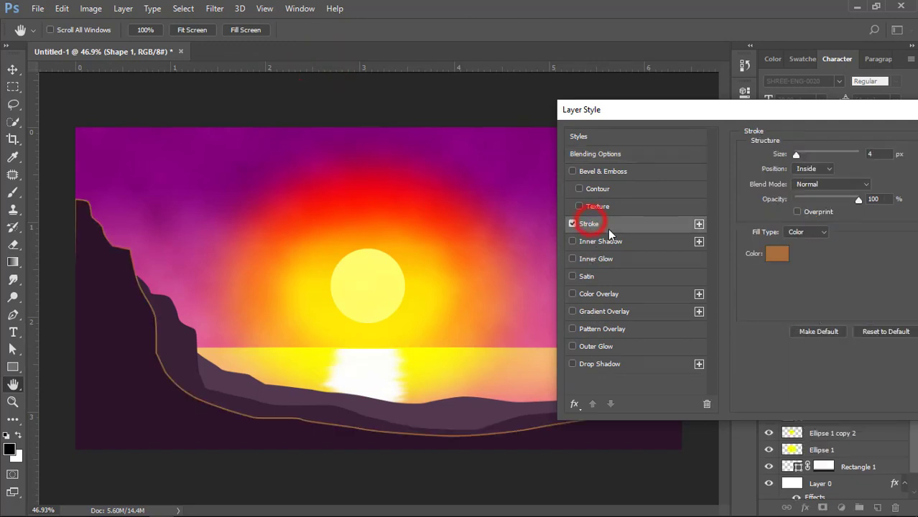
left_click(777, 254)
left_click(269, 274)
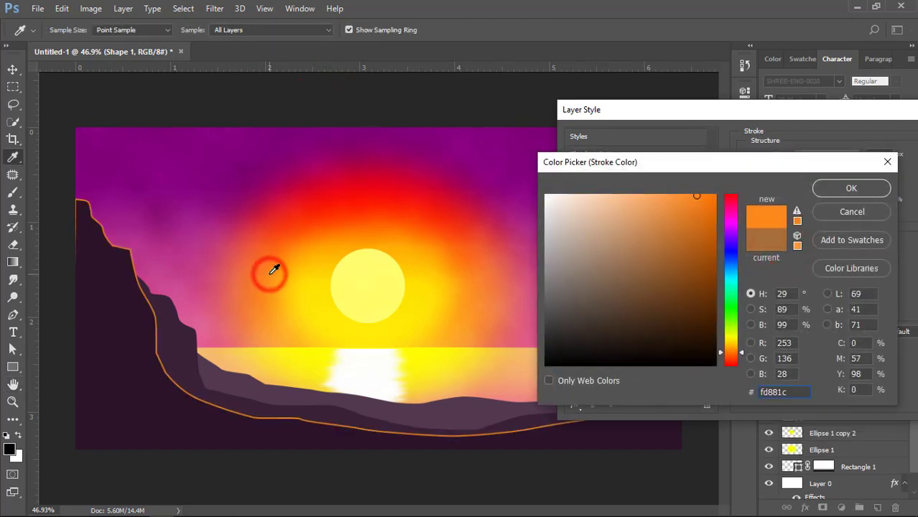
left_click_drag(273, 270, 265, 272)
left_click(672, 220)
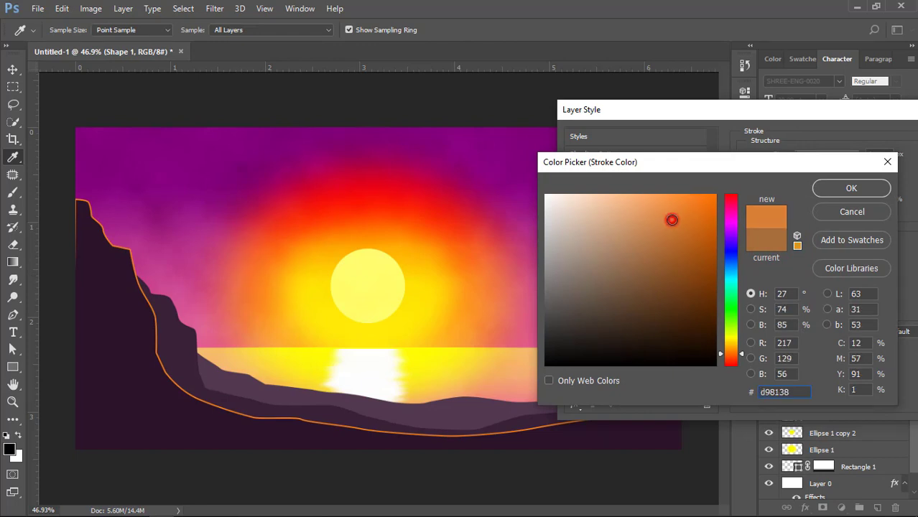
left_click_drag(672, 220, 639, 244)
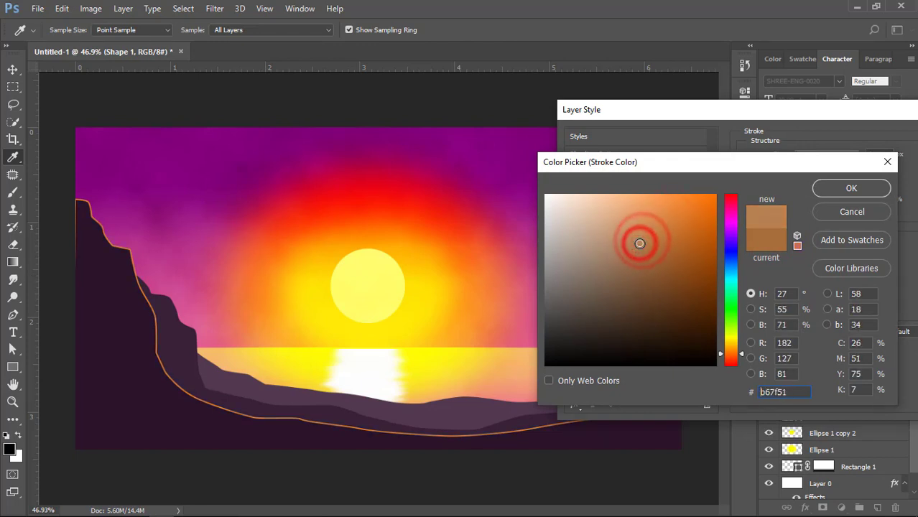
left_click(819, 186)
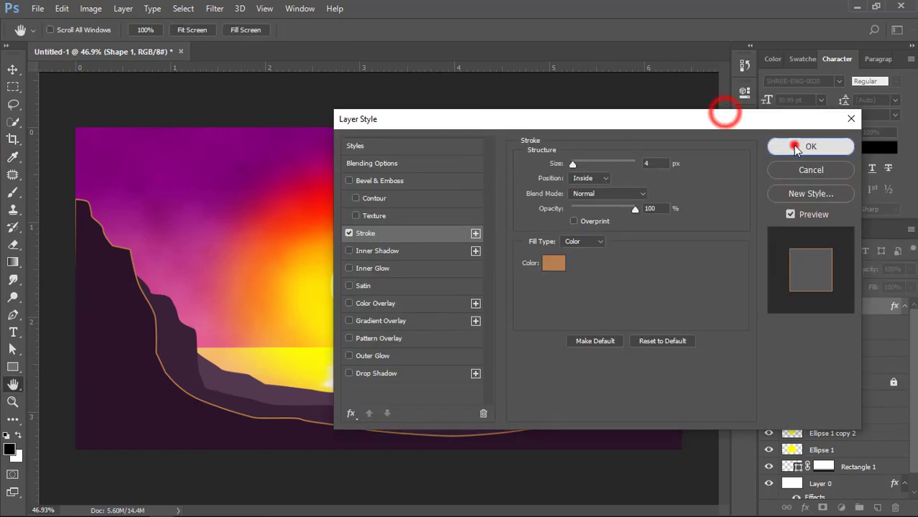
left_click(794, 146)
- Stretch the front cliff, Shape 1, leftward past the canvas edge so its left stroke lies outside the image
left_click_drag(72, 331, 57, 331)
double_click(114, 327)
left_click(201, 115)
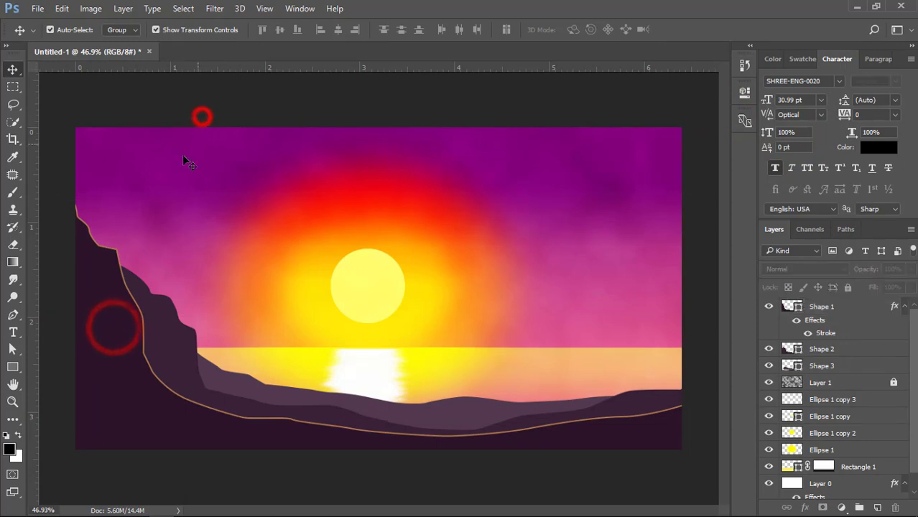
- Reshape the slope of the second cliff, Shape 2, by adjusting its anchor points with the Direct Selection tool
left_click(158, 312)
left_click(12, 349)
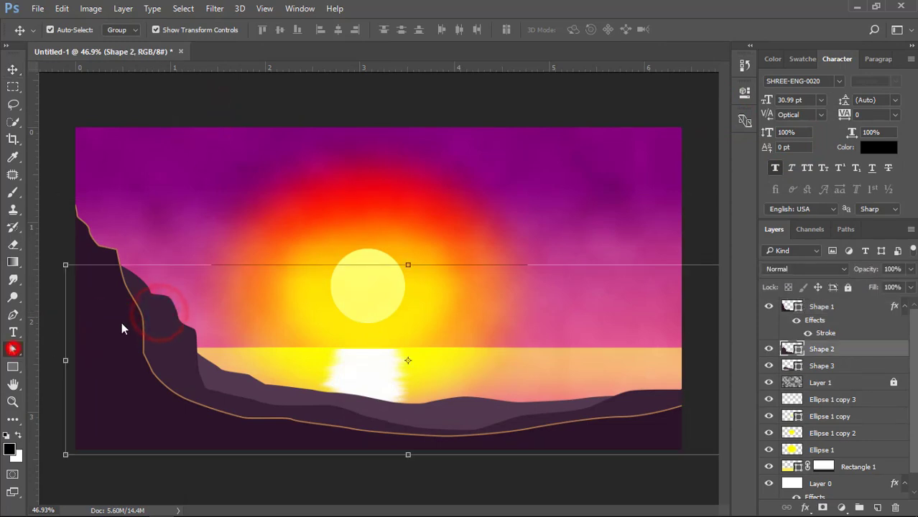
left_click(166, 315)
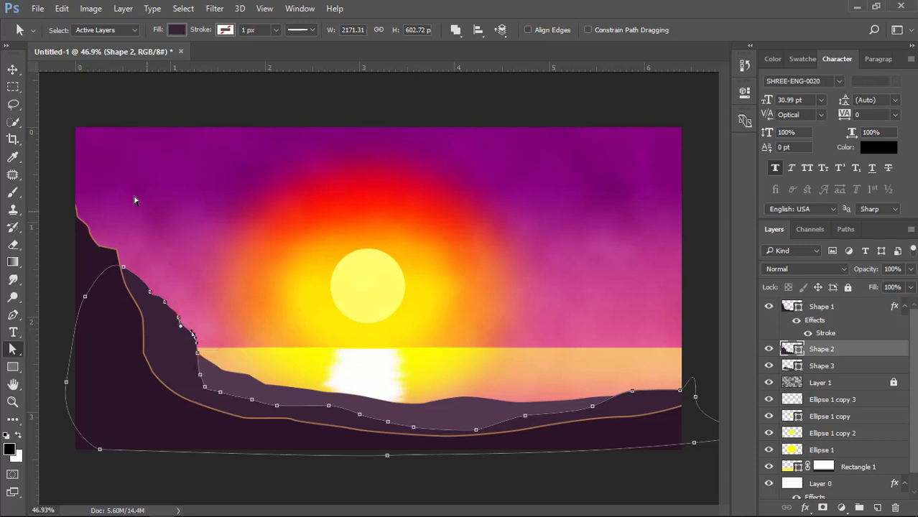
left_click(12, 72)
left_click(92, 96)
- Smooth the upper slope of the front cliff, Shape 1, by adjusting its anchor points, and deselect it
left_click(104, 287)
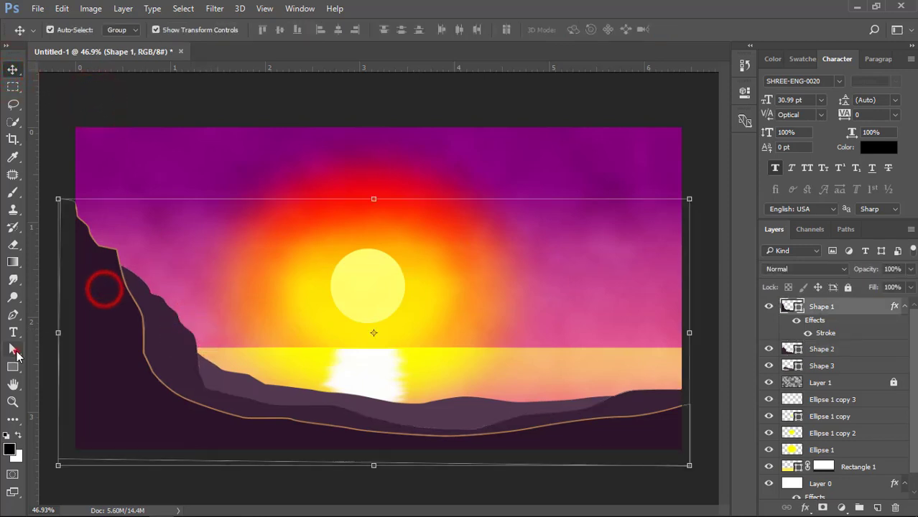
left_click(13, 349)
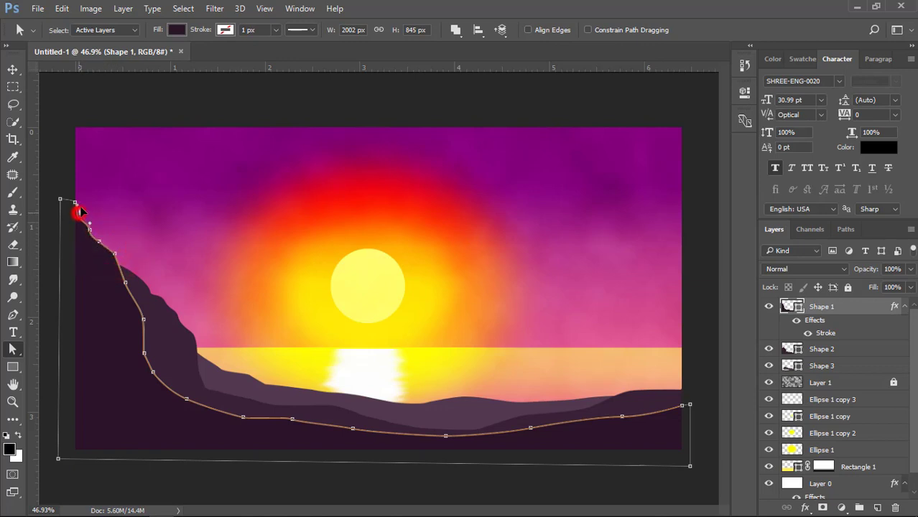
left_click(122, 135)
left_click(12, 69)
left_click(87, 94)
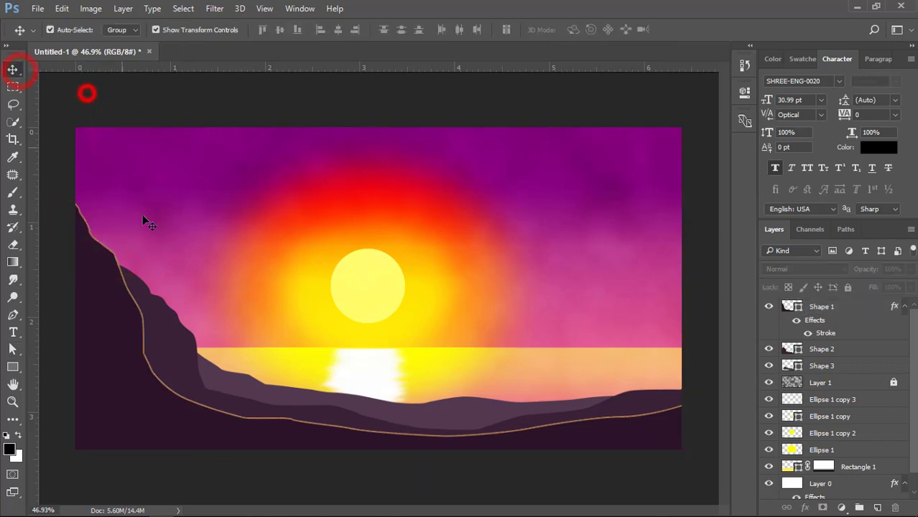
- Add a Stroke layer effect to the second cliff, Shape 2, with a lighter golden-orange stroke colour at hue 32°
left_click(164, 333)
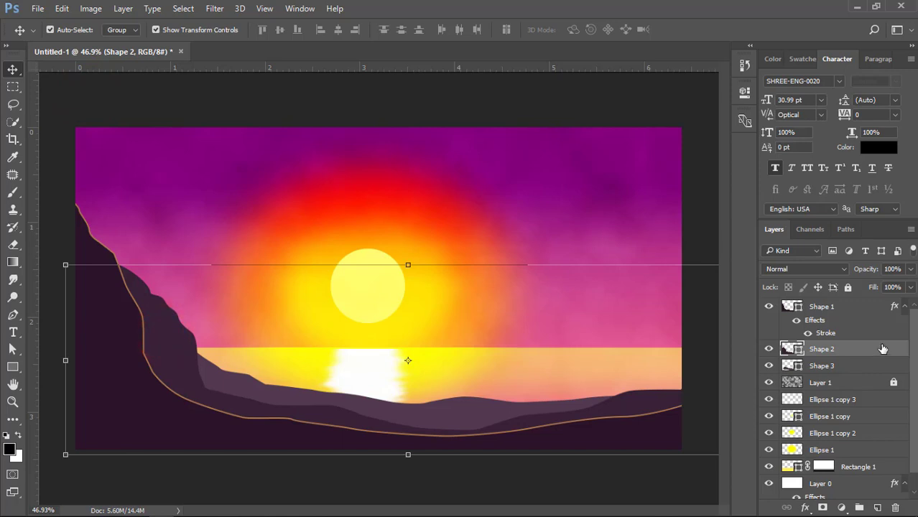
double_click(850, 344)
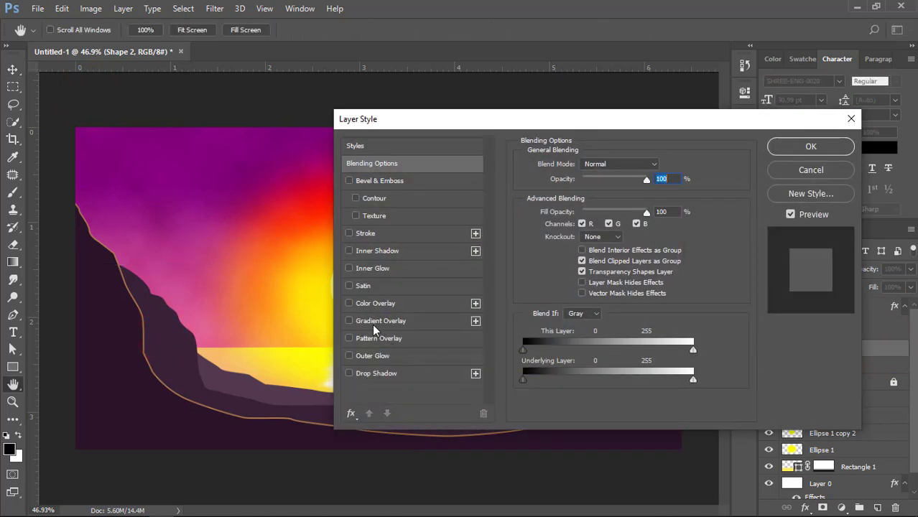
left_click(368, 233)
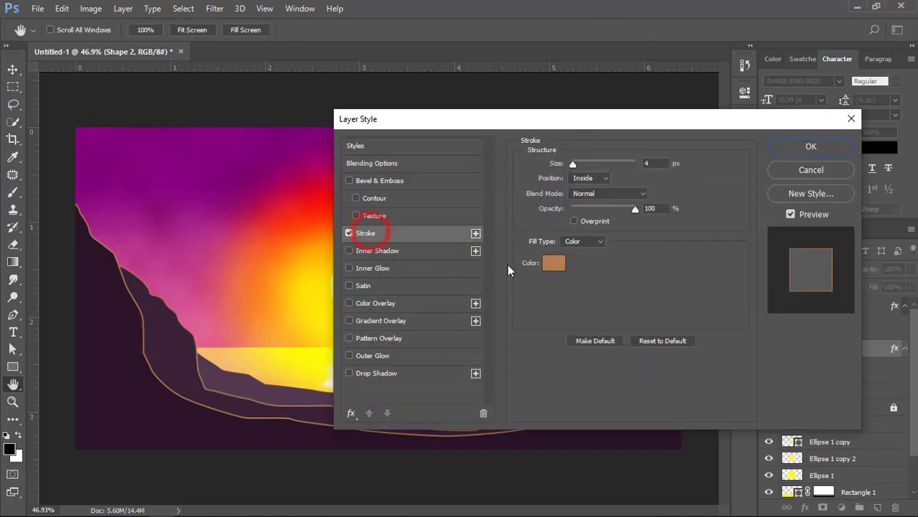
left_click(553, 264)
left_click(731, 350)
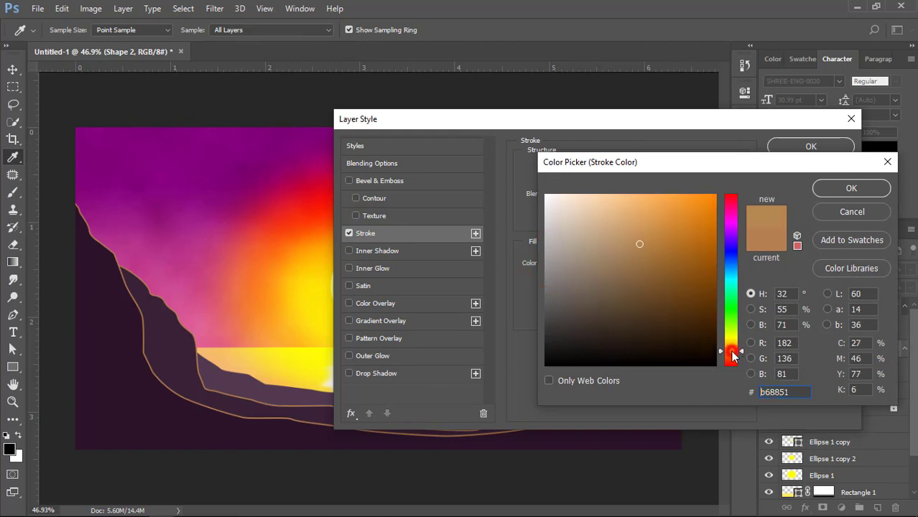
left_click(646, 232)
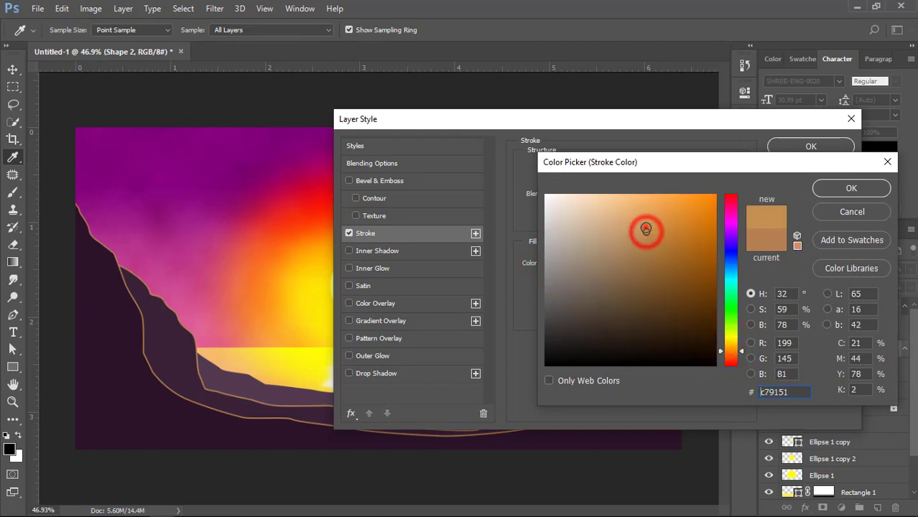
left_click(646, 227)
left_click(646, 227)
left_click(849, 187)
left_click(804, 147)
- Add a Stroke layer effect to the rear hills, Shape 3, with the stroke colour set to golden yellow #deb34c, and deselect the layer
key("v")
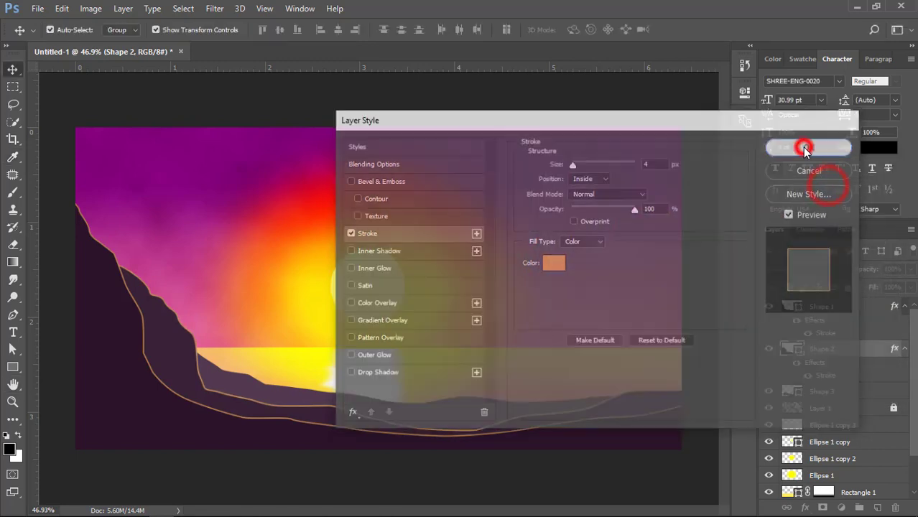
left_click(240, 388)
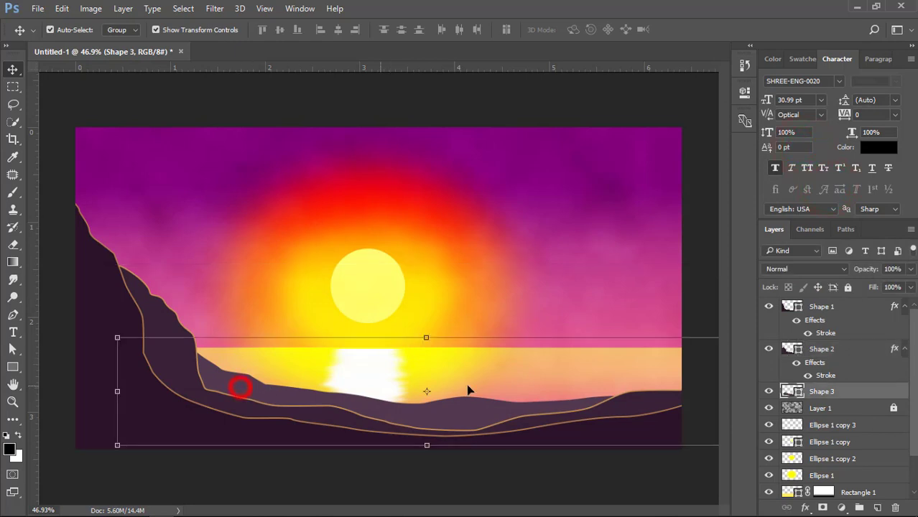
double_click(897, 388)
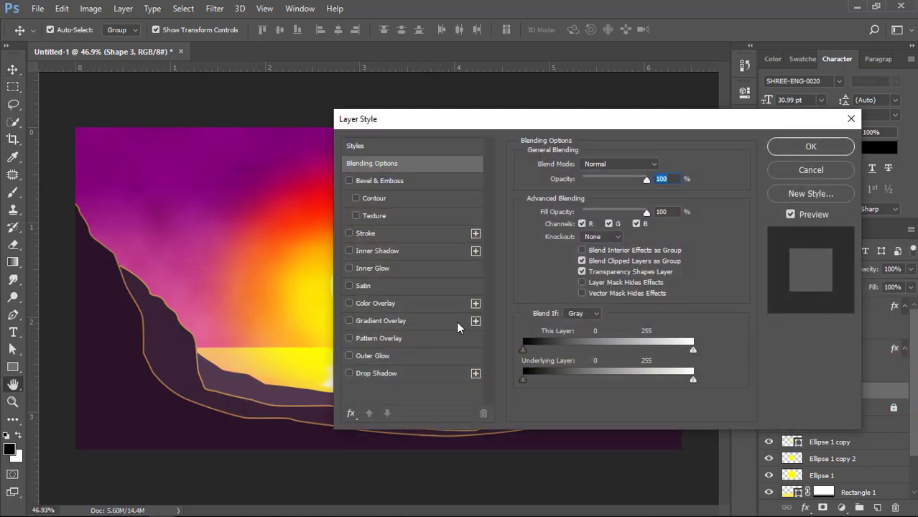
left_click(370, 234)
left_click(549, 261)
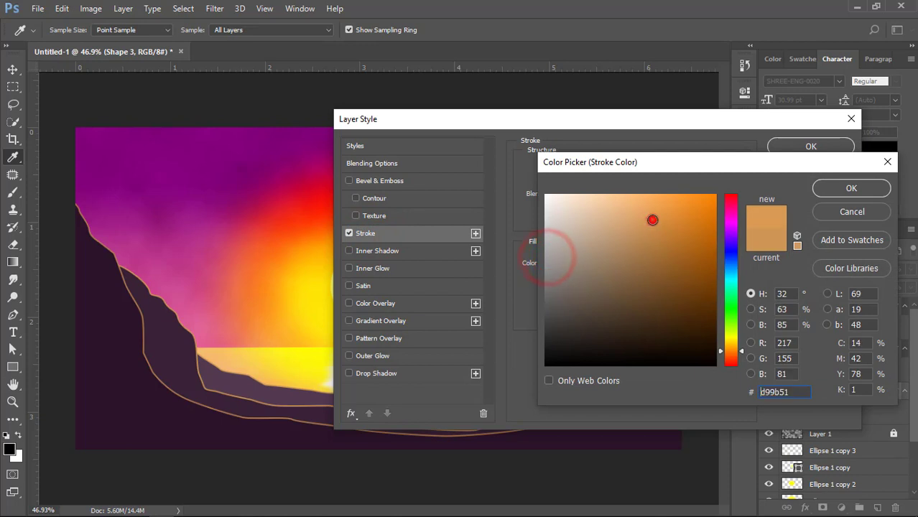
left_click_drag(653, 220, 658, 216)
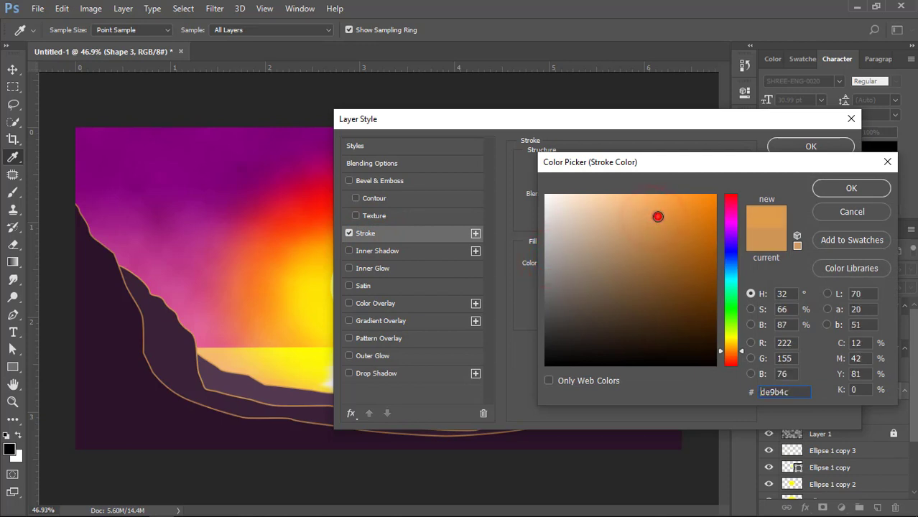
left_click(735, 349)
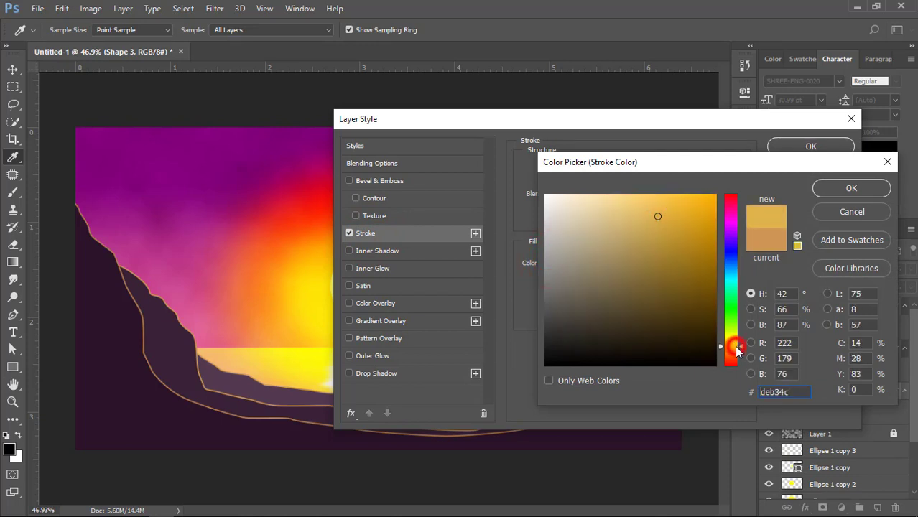
left_click(819, 188)
left_click(808, 146)
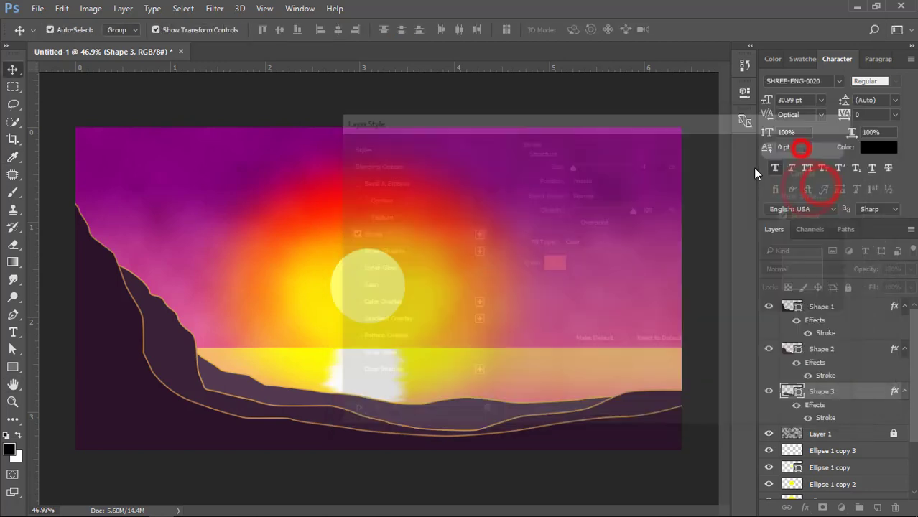
left_click(695, 273)
- Draw a narrow, downward-pointing crevice shape, about 18 × 90 px, with the Pen tool from the corner on the front cliff's upper slope
scroll(108, 399, "up", 4)
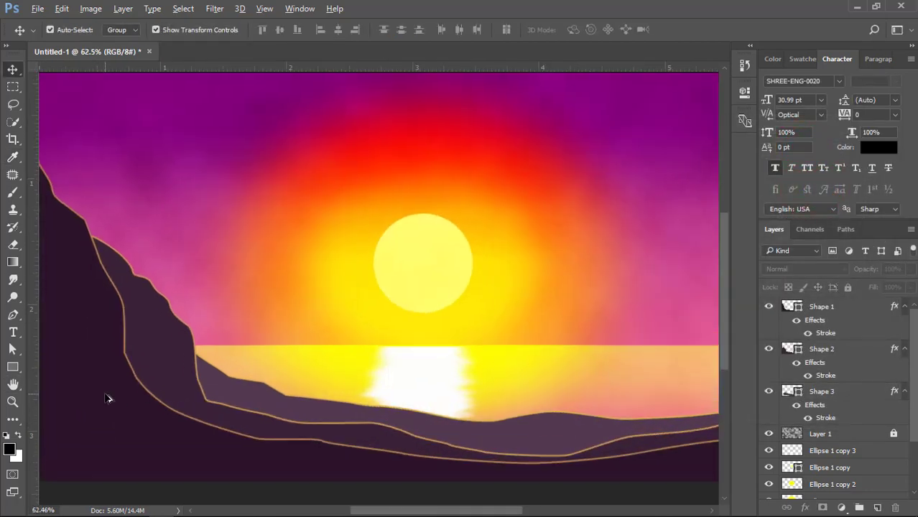
left_click_drag(175, 339, 344, 321)
left_click(269, 293)
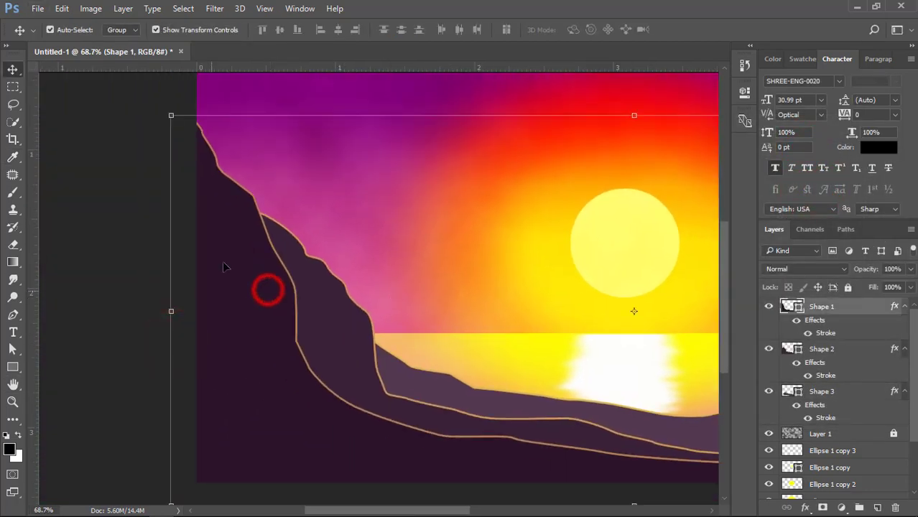
scroll(240, 237, "up", 4)
left_click(13, 316)
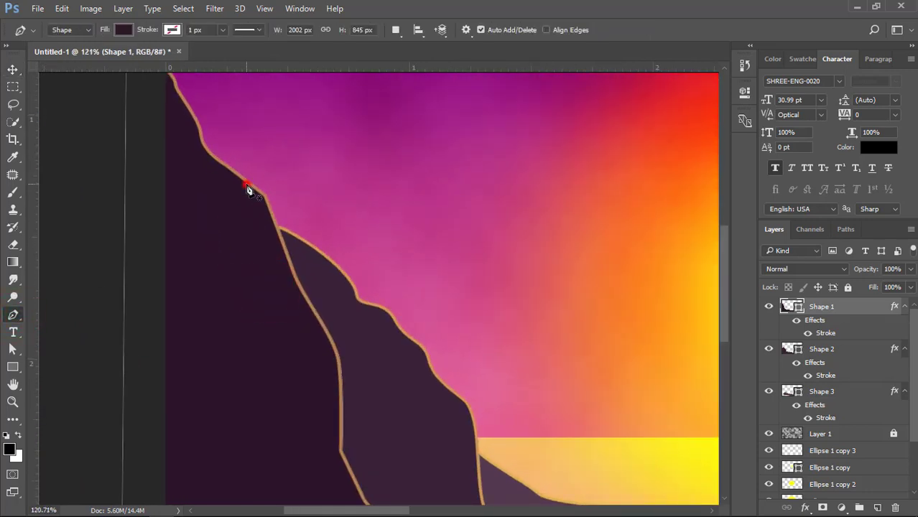
left_click(246, 185)
left_click(250, 220)
left_click_drag(257, 224, 258, 218)
left_click(258, 200)
key("ctrl+alt+z")
scroll(250, 205, "up", 3)
scroll(251, 209, "up", 2)
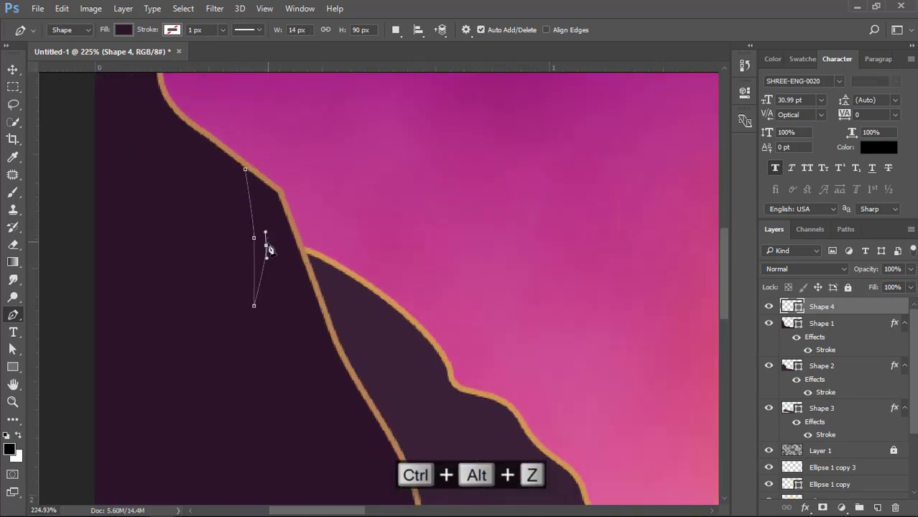
left_click(271, 185)
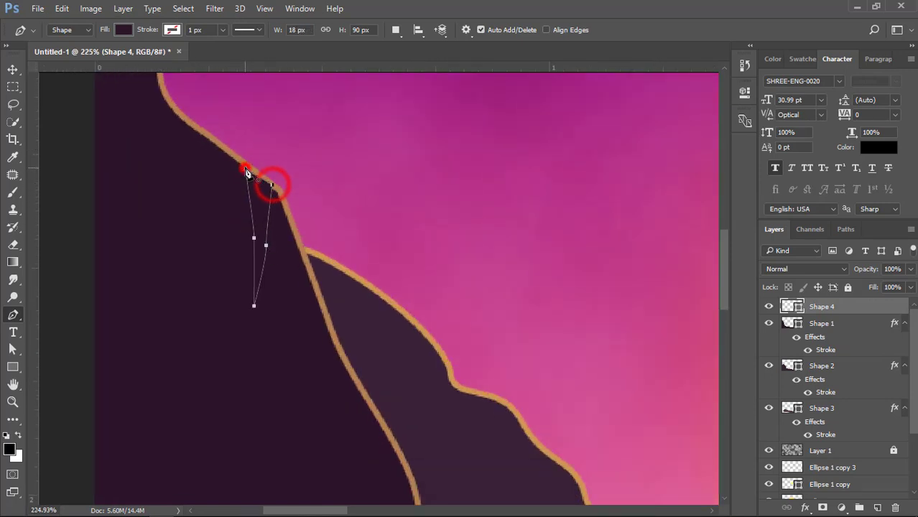
left_click(245, 169)
- Fill the crevice shape, Shape 4, with tan orange #b67f51 sampled from the front cliff's stroke
double_click(788, 307)
left_click(293, 217)
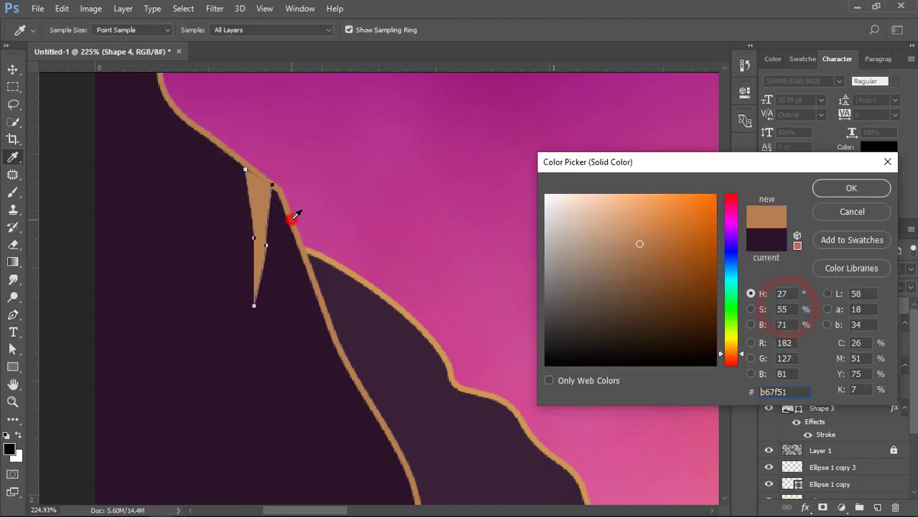
left_click(826, 188)
- Align the upper crevice, Shape 4, with the cliff's stroke and slim it to about 13 × 91 px by adjusting its anchor points
left_click(12, 349)
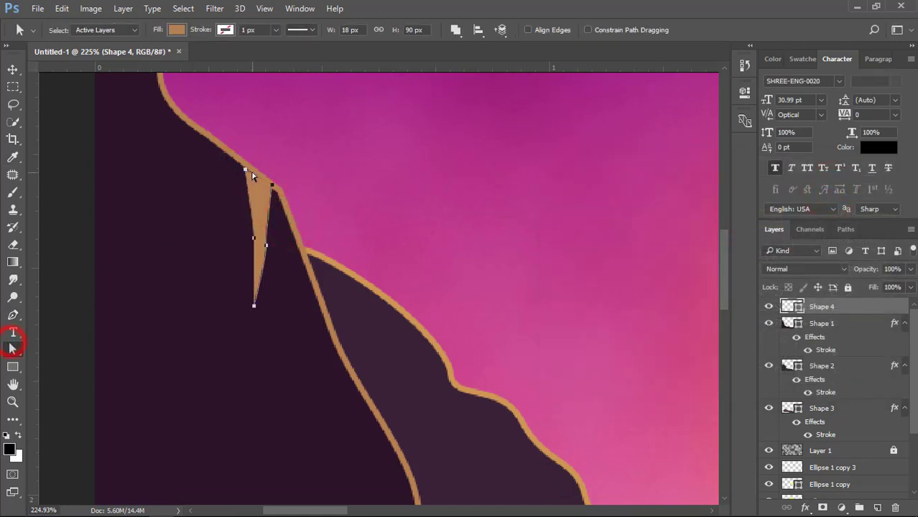
left_click_drag(246, 170, 253, 178)
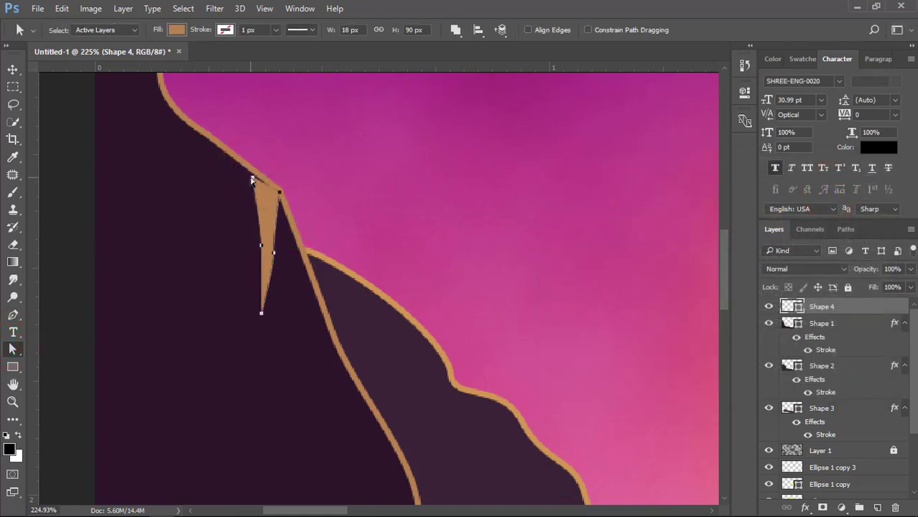
left_click_drag(74, 151, 256, 173)
scroll(259, 180, "up", 2)
left_click(267, 257)
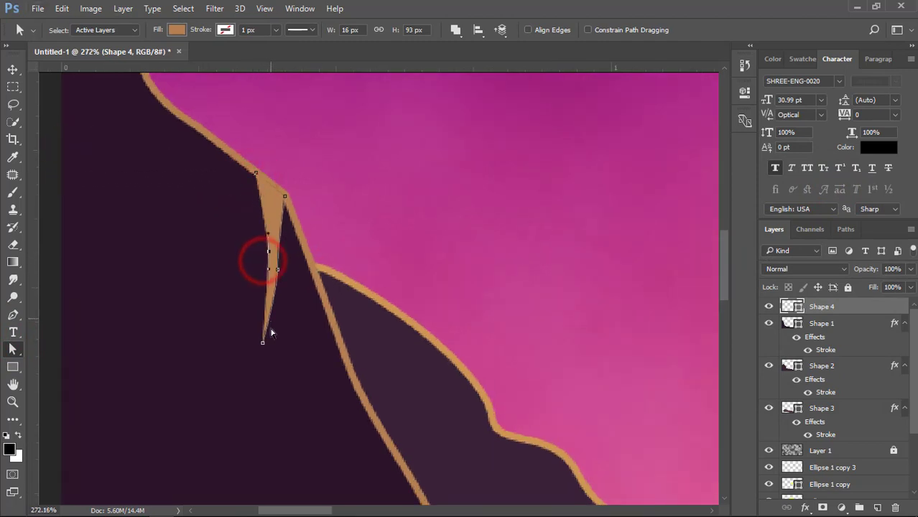
left_click(268, 339)
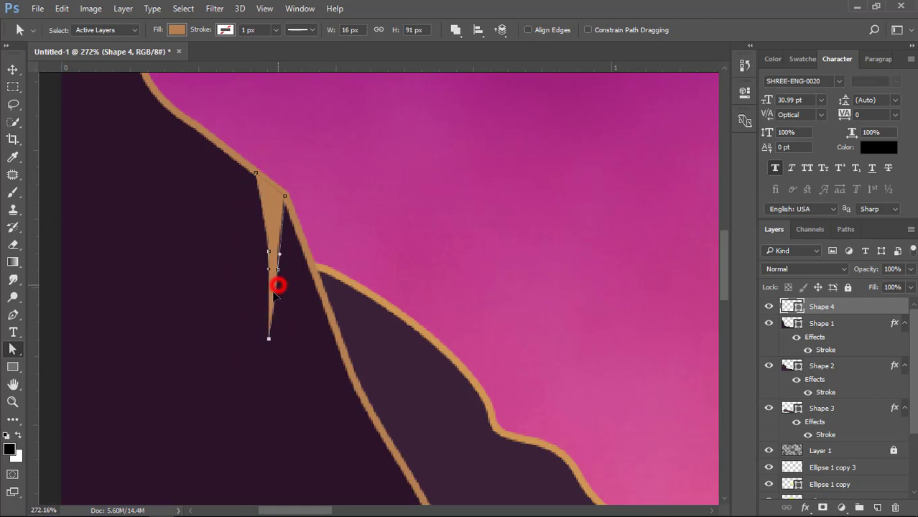
left_click_drag(283, 192, 284, 191)
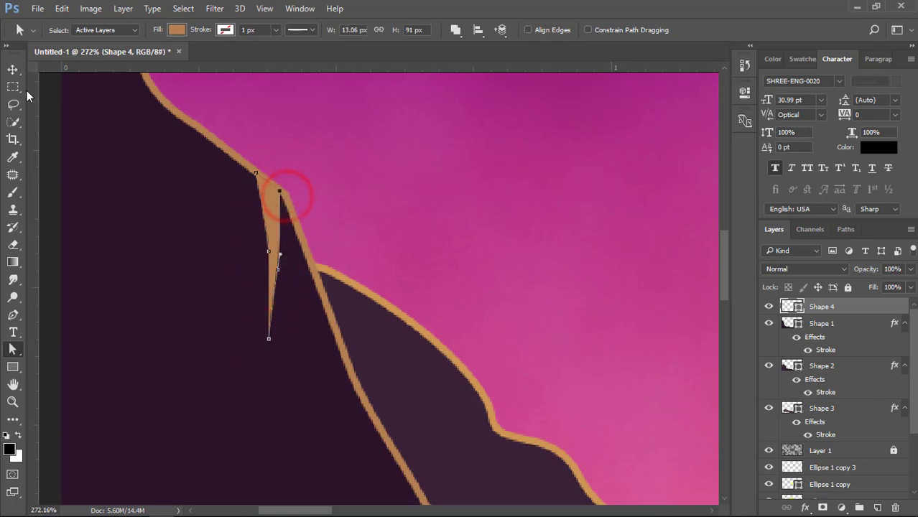
left_click(12, 69)
scroll(145, 184, "down", 5)
left_click(91, 168)
scroll(226, 230, "down", 4)
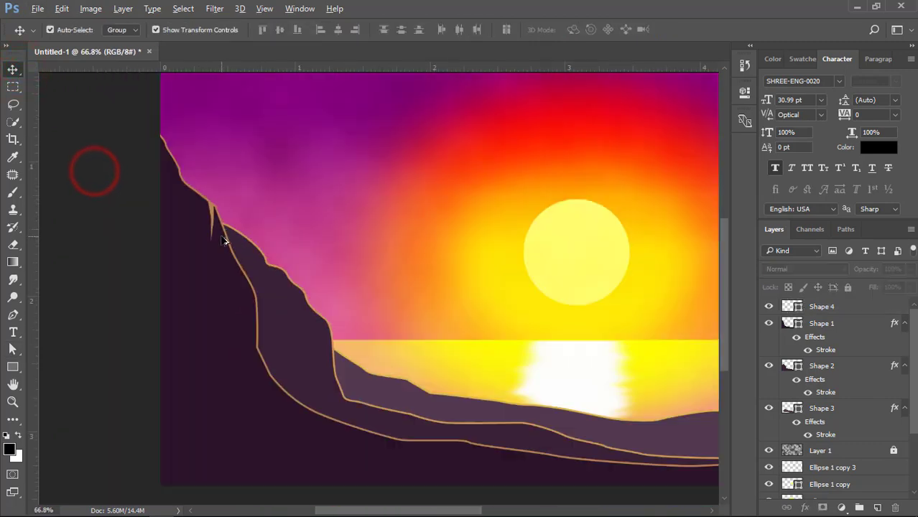
- Draw a thin vertical crevice shape, about 10 × 115 px, with the Pen tool downward from the sharp bend in the front cliff's edge
scroll(230, 251, "up", 3)
left_click(254, 311)
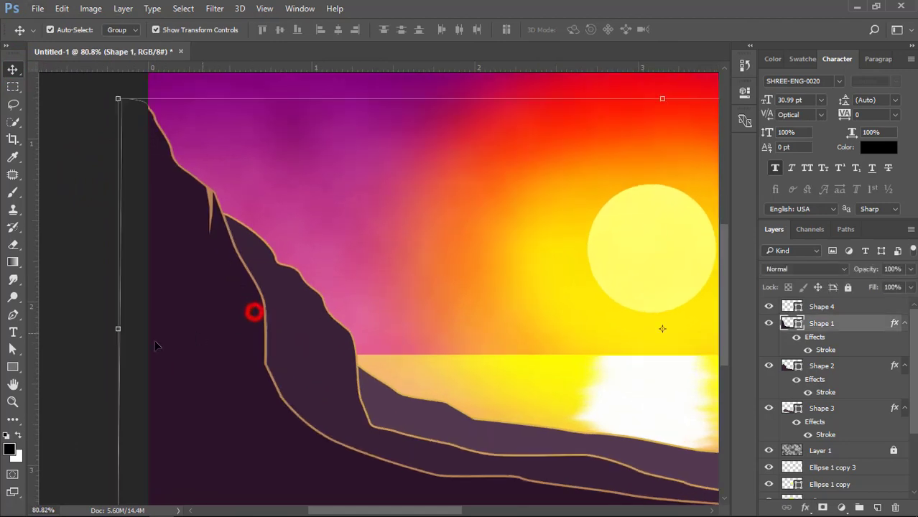
left_click(12, 315)
scroll(338, 417, "up", 4)
left_click_drag(231, 339, 282, 242)
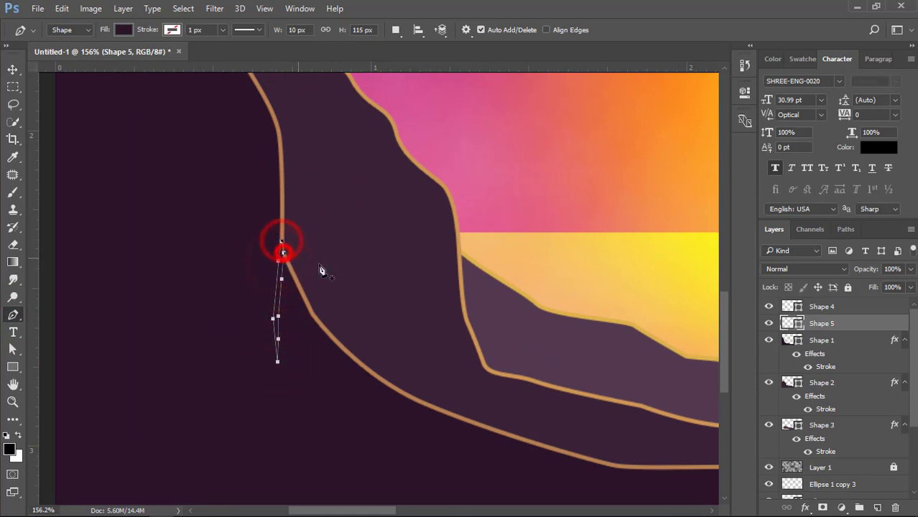
- Fill the thin vertical crevice, Shape 5, with tan orange #b67f51 sampled from the front cliff's stroke
double_click(788, 323)
left_click(277, 212)
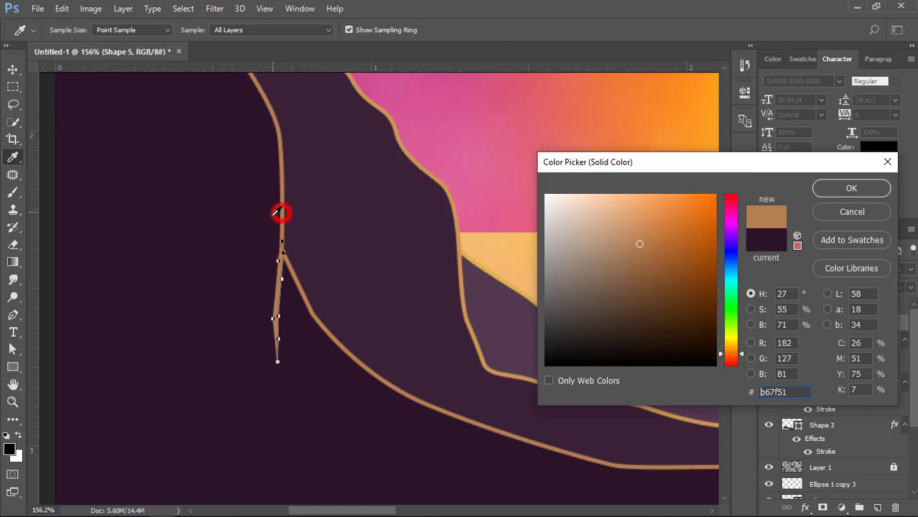
left_click(822, 188)
- Set the foreground colour to the tan orange sampled from the front cliff's stroke
left_click(10, 447)
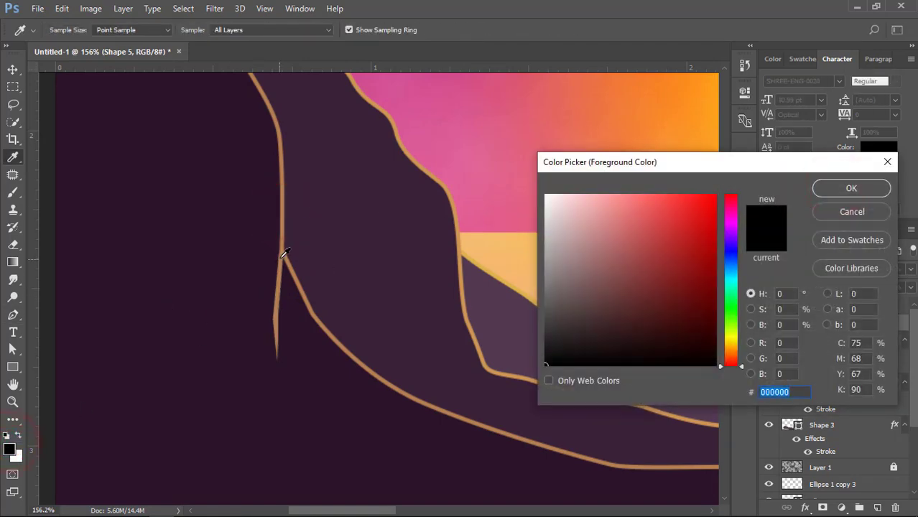
left_click(282, 257)
left_click(845, 190)
scroll(318, 284, "down", 5)
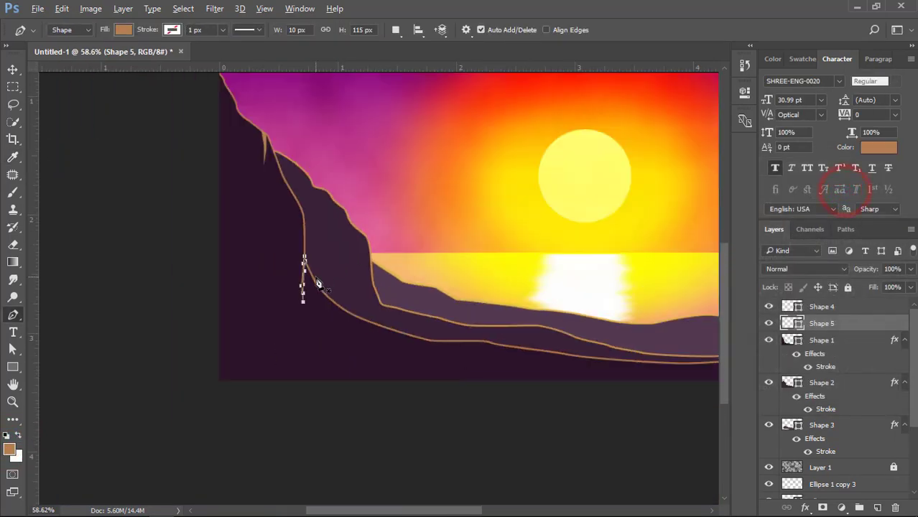
key("ctrl+alt+z")
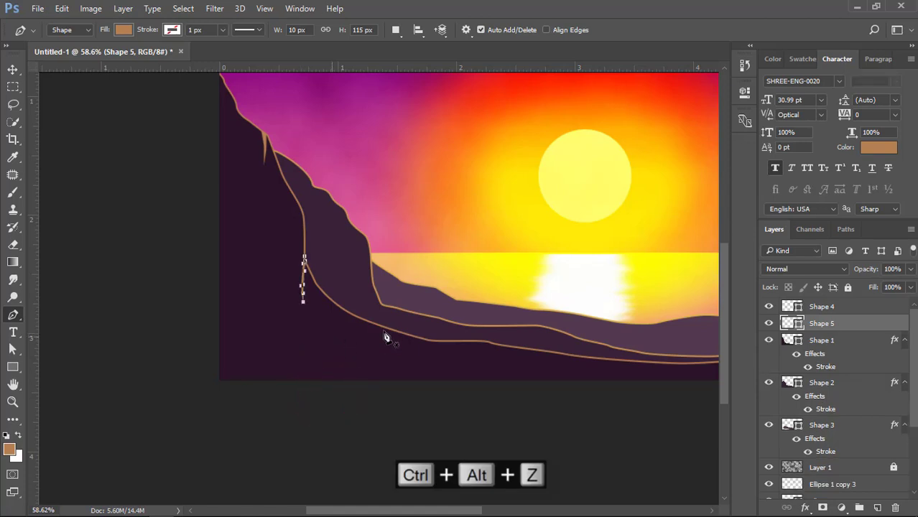
- Draw a tapering tan orange ridge shape, about 239 × 86 px, branching down from the front cliff's lower edge with the Pen tool, and deselect it
scroll(385, 338, "up", 3)
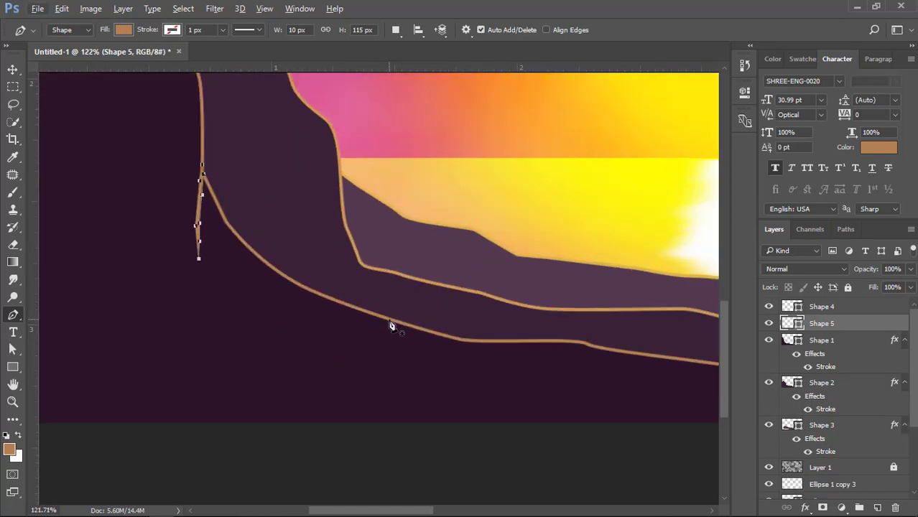
left_click(388, 320)
left_click(431, 332)
left_click(473, 348)
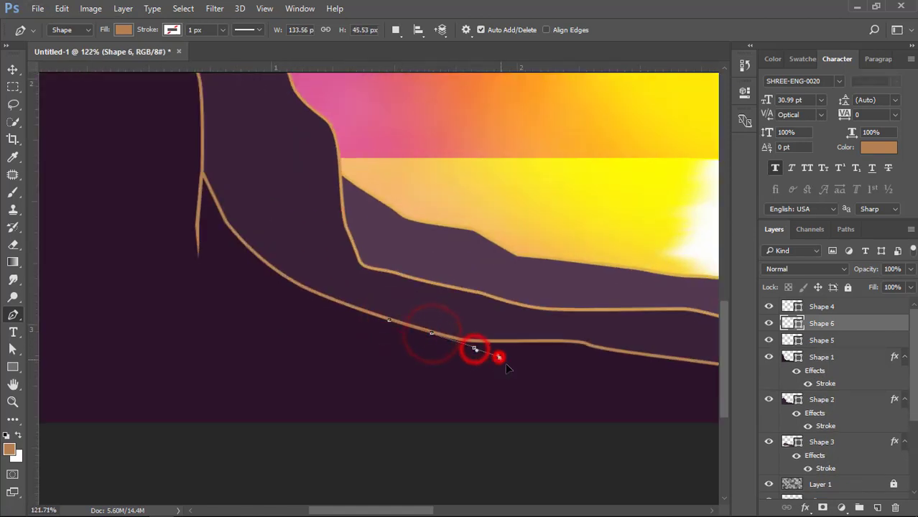
left_click(499, 358)
left_click_drag(537, 375, 546, 376)
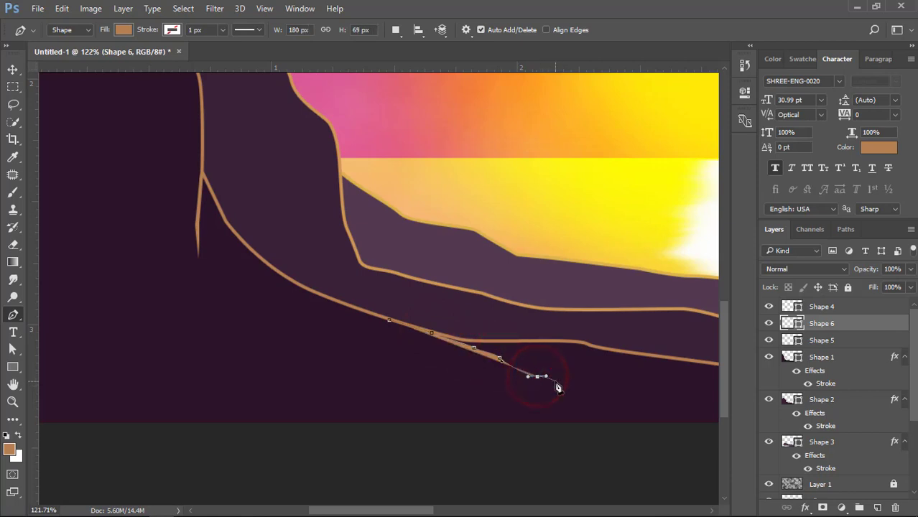
left_click(504, 372)
left_click(471, 354)
left_click_drag(411, 334, 387, 324)
left_click(389, 320)
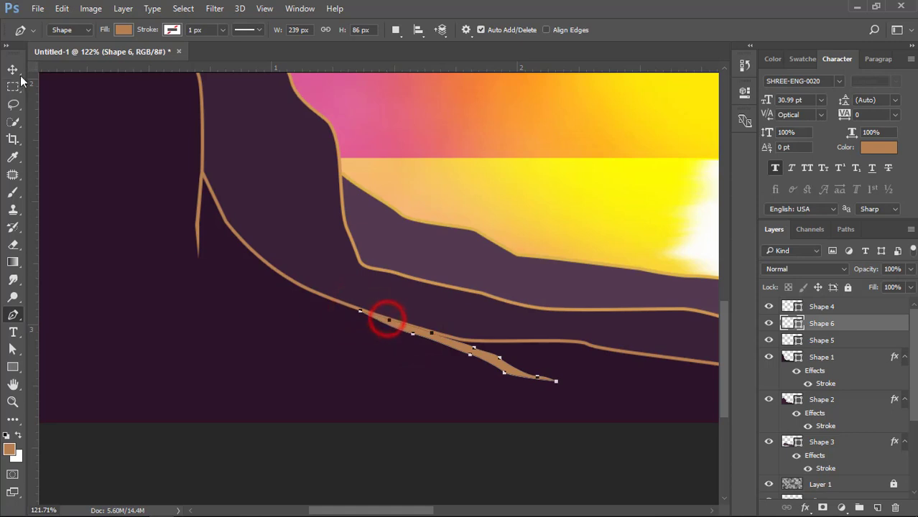
left_click(13, 69)
left_click(277, 458)
scroll(395, 421, "down", 5)
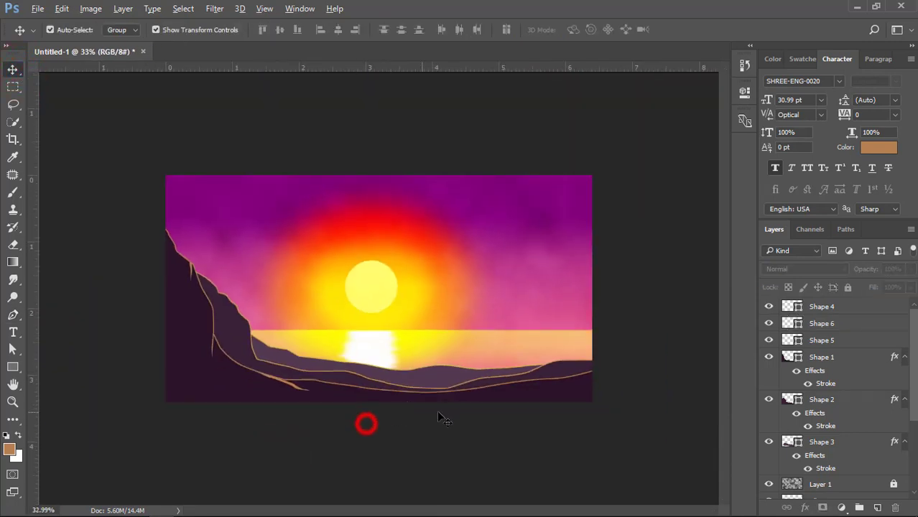
- Set the foreground colour to the lighter tan orange #ce9655 sampled from the middle cliff's stroke
scroll(445, 419, "up", 1)
scroll(160, 381, "up", 1)
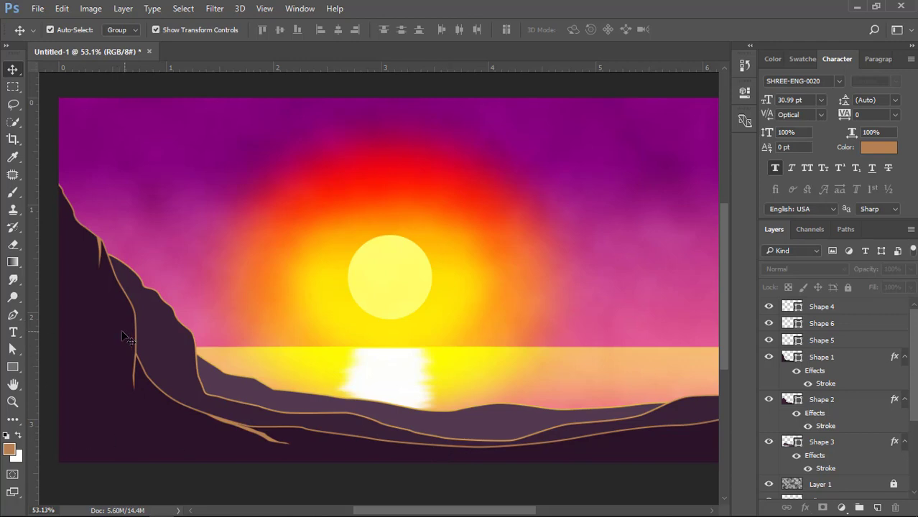
scroll(214, 419, "up", 9)
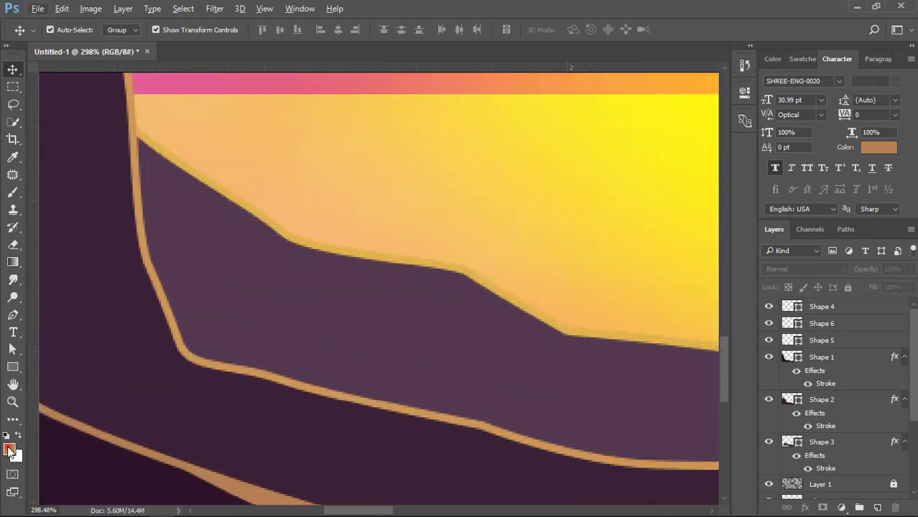
left_click(10, 451)
left_click(166, 303)
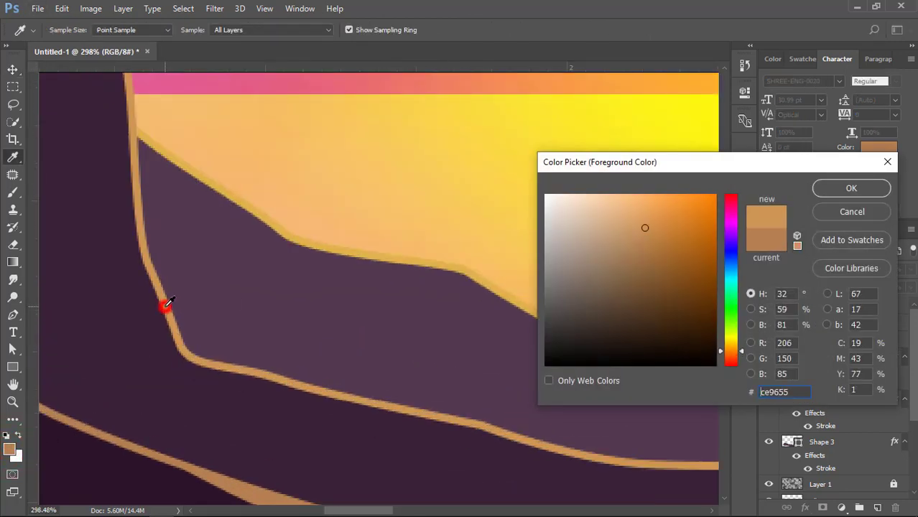
left_click(851, 190)
- Draw a tapering tan orange crevice, about 44 × 72 px, with the Pen tool at the sharp bend in the middle cliff's lower edge, and deselect it
left_click(14, 315)
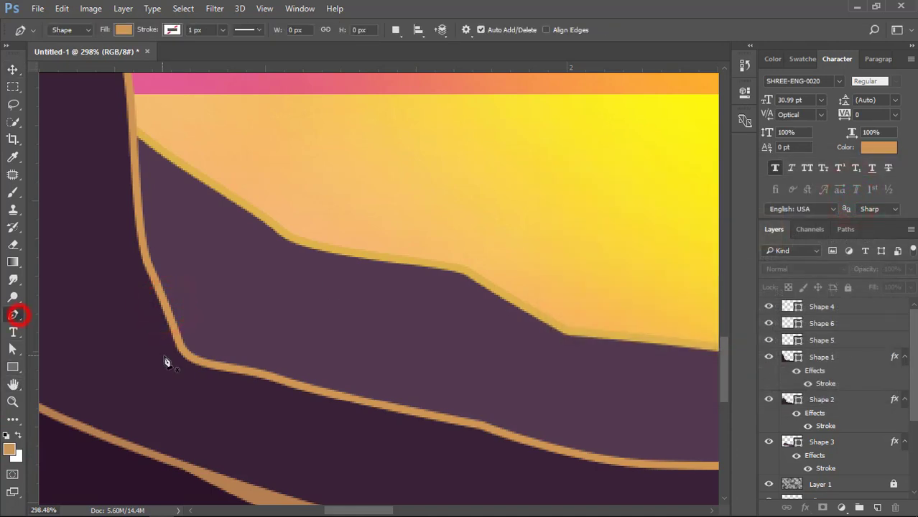
left_click(165, 312)
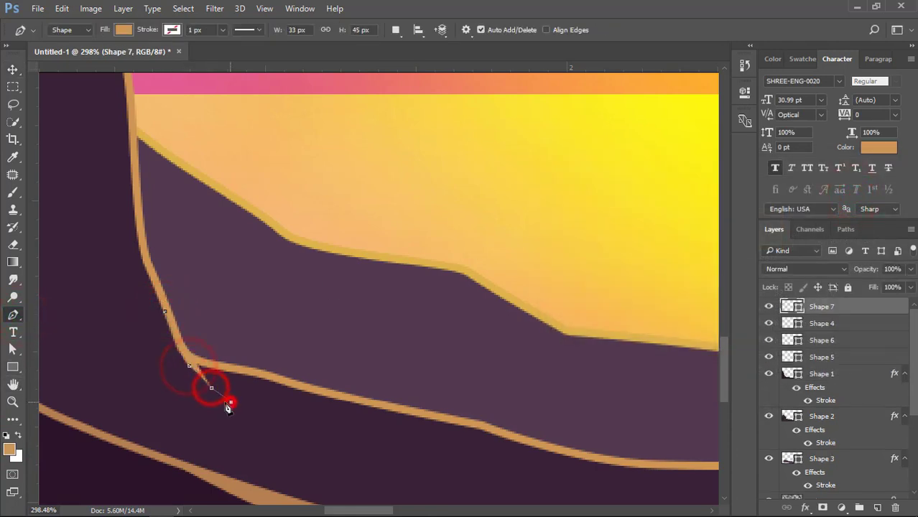
left_click(231, 402)
left_click(186, 377)
left_click(160, 363)
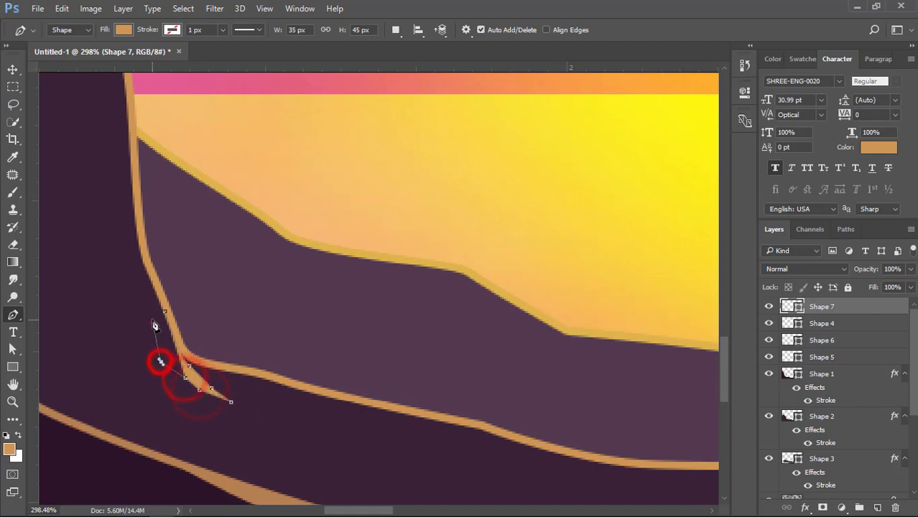
left_click(153, 319)
left_click(147, 284)
left_click(143, 257)
left_click(164, 310)
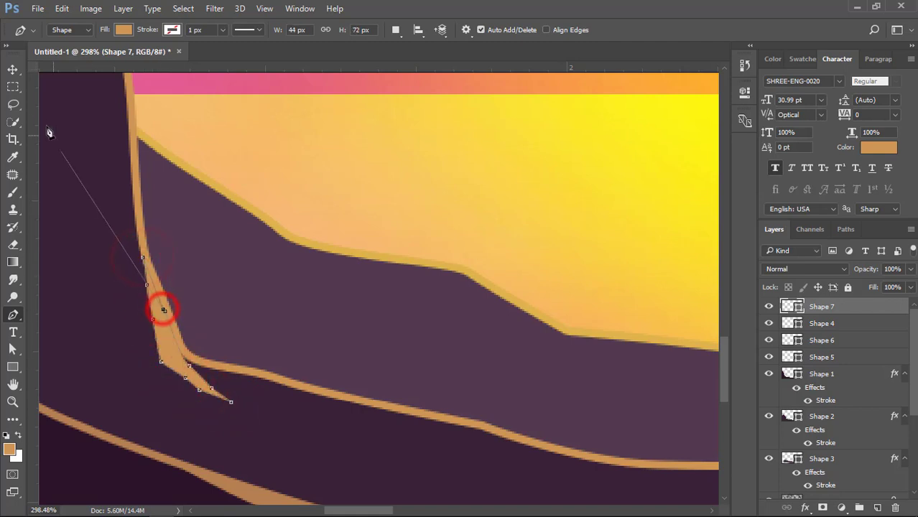
left_click(12, 70)
scroll(160, 256, "down", 5)
left_click(281, 232)
scroll(231, 322, "down", 8)
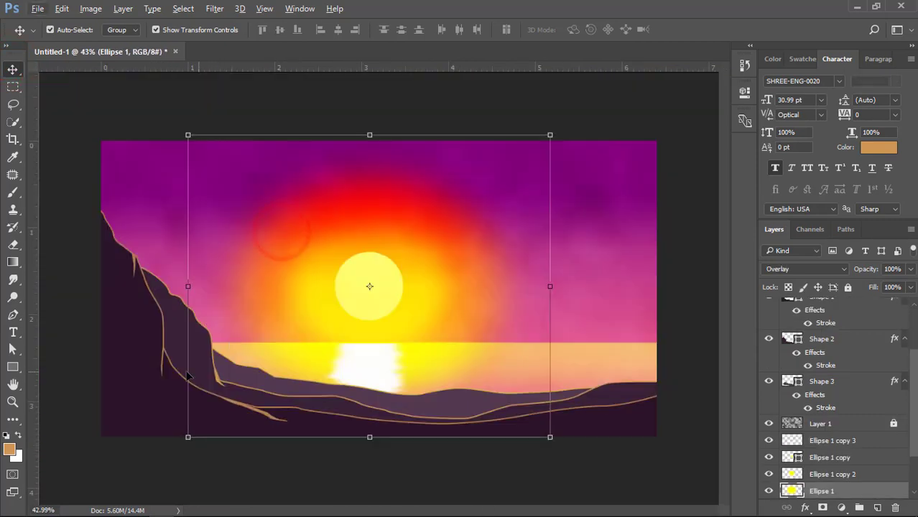
left_click(88, 307)
- Draw a narrow vertical crevice, about 20 × 111 px, with the Pen tool downward from the notch in the middle cliff's upper edge
scroll(137, 305, "up", 8)
left_click(111, 312)
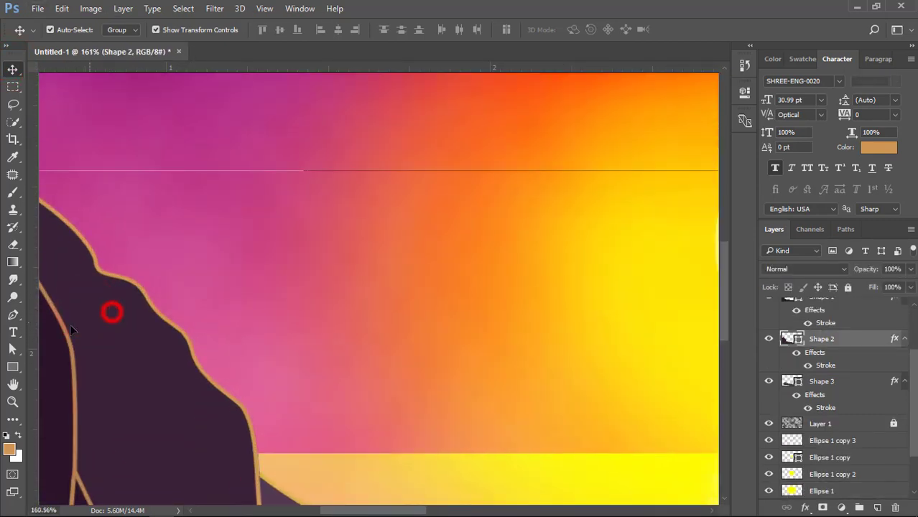
left_click(13, 315)
left_click(95, 263)
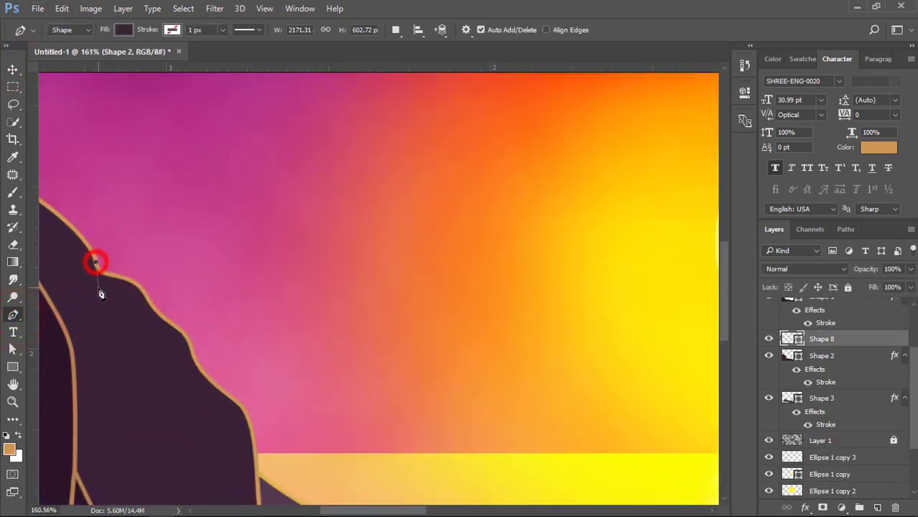
left_click(101, 327)
left_click(104, 352)
left_click(106, 363)
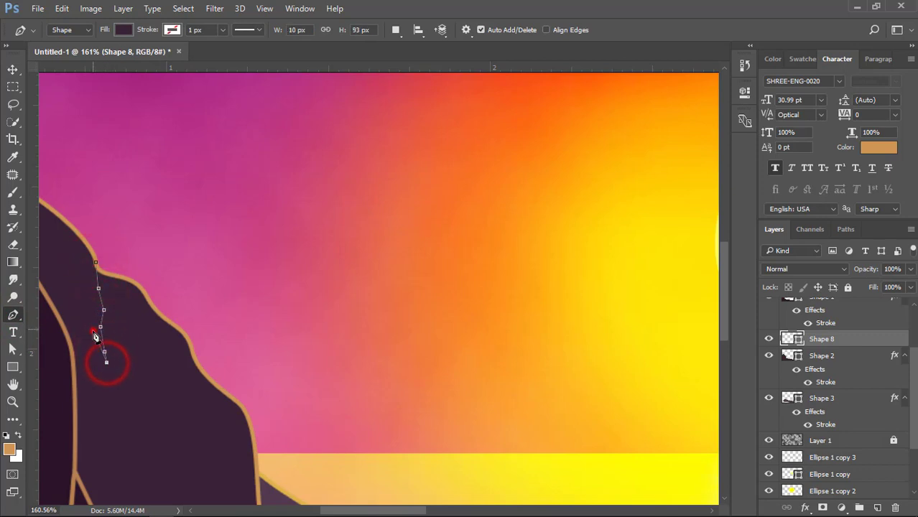
left_click(93, 305)
left_click(93, 277)
left_click(85, 242)
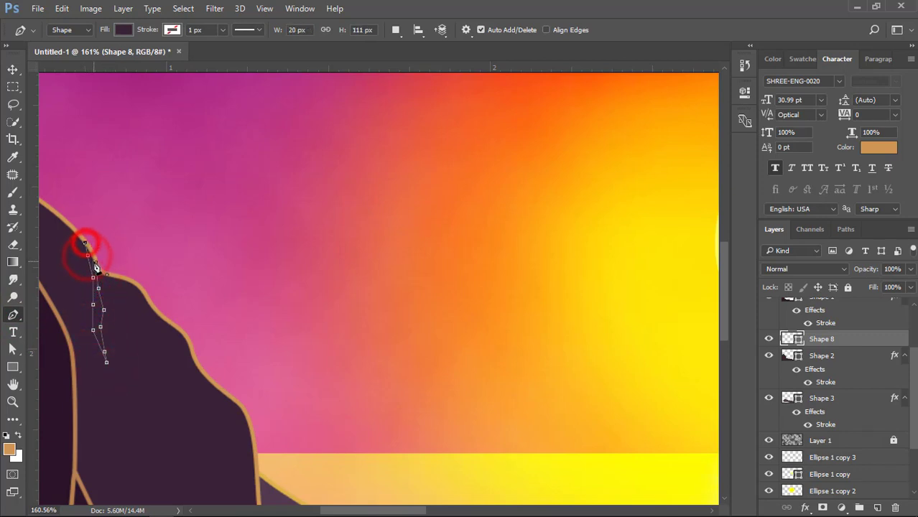
left_click(94, 263)
- Fill the narrow vertical crevice, Shape 8, with tan orange sampled from the middle cliff's stroke and deselect it
double_click(785, 339)
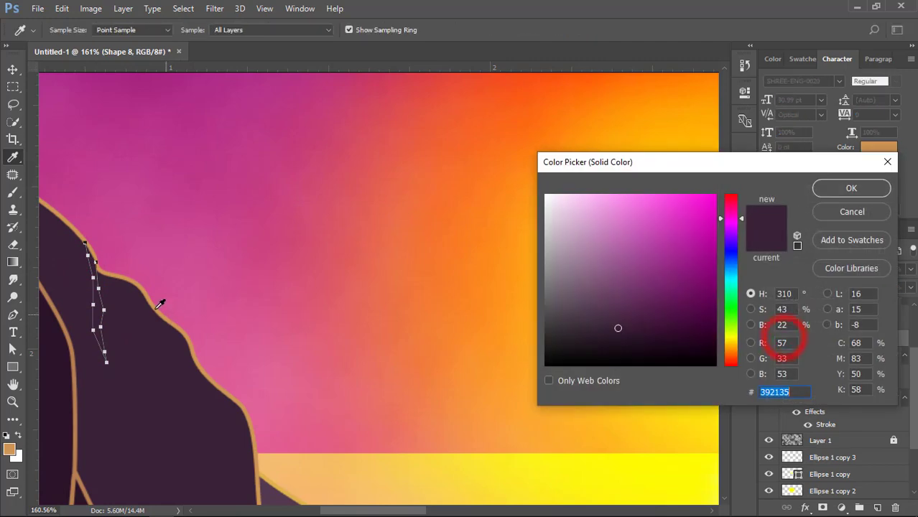
left_click(152, 307)
left_click(833, 189)
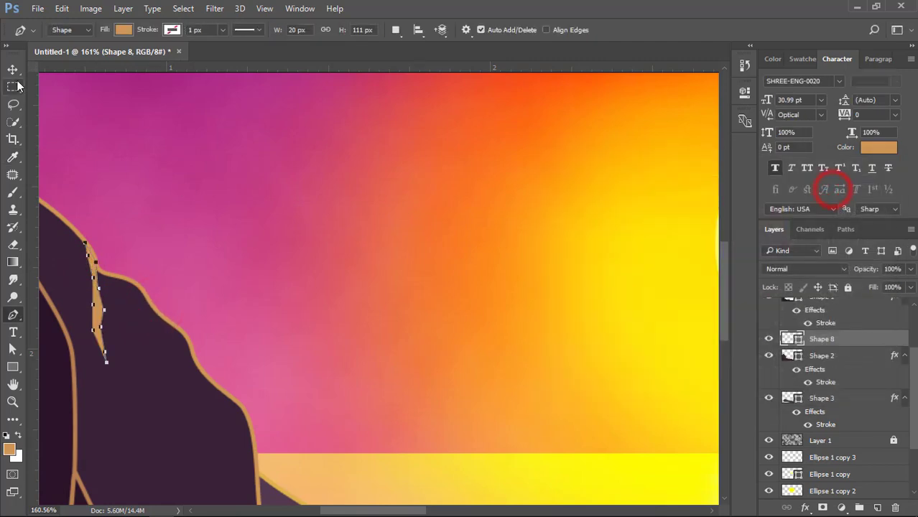
left_click(12, 69)
left_click(232, 222)
key("ctrl+0")
left_click(294, 480)
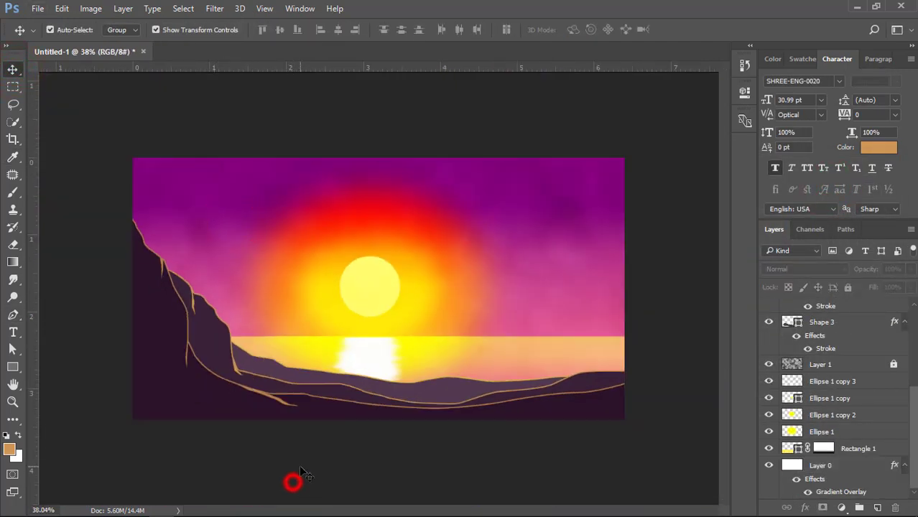
- Draw a small pointed crevice, about 75 × 58 px, with the Pen tool descending from the upper edge of the far hill beside the cliff
scroll(294, 474, "up", 5)
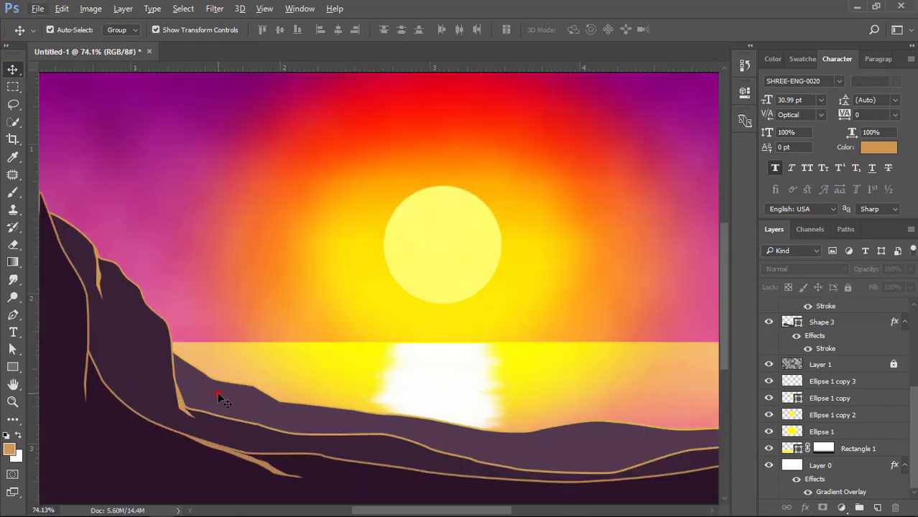
left_click(218, 394)
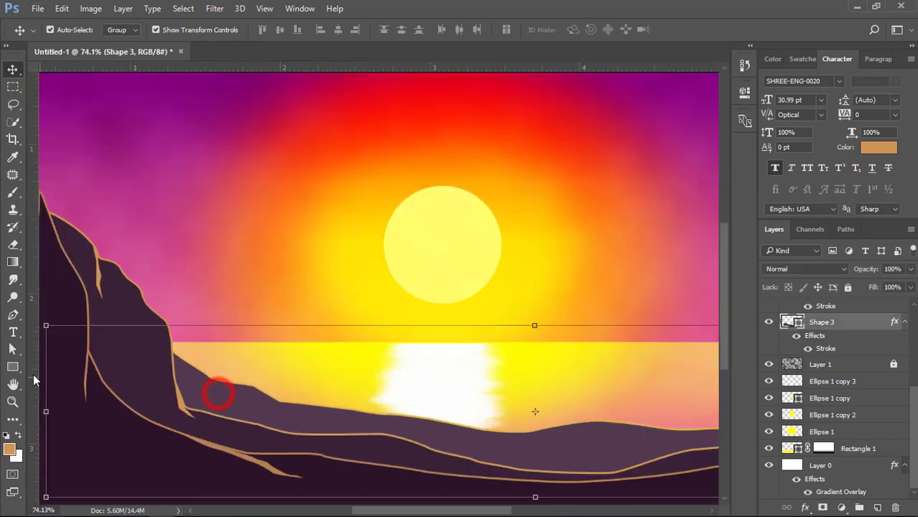
left_click(14, 316)
left_click(209, 378)
left_click(215, 386)
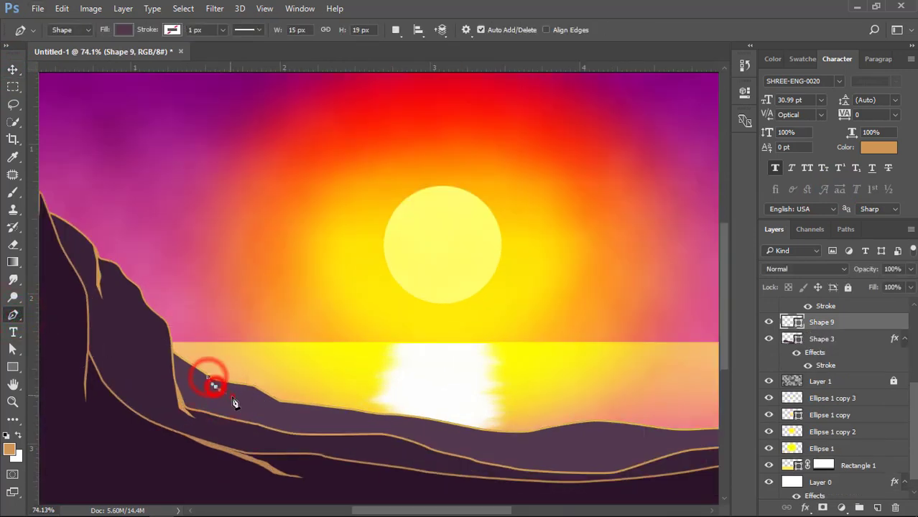
left_click(232, 397)
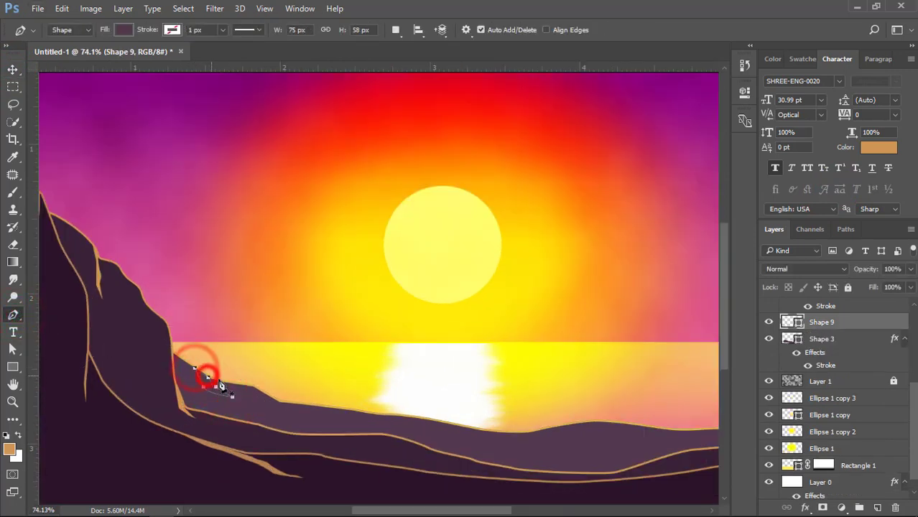
- Fill the small crevice, Shape 9, with golden yellow #deb34c sampled from the far hill's stroke
double_click(792, 322)
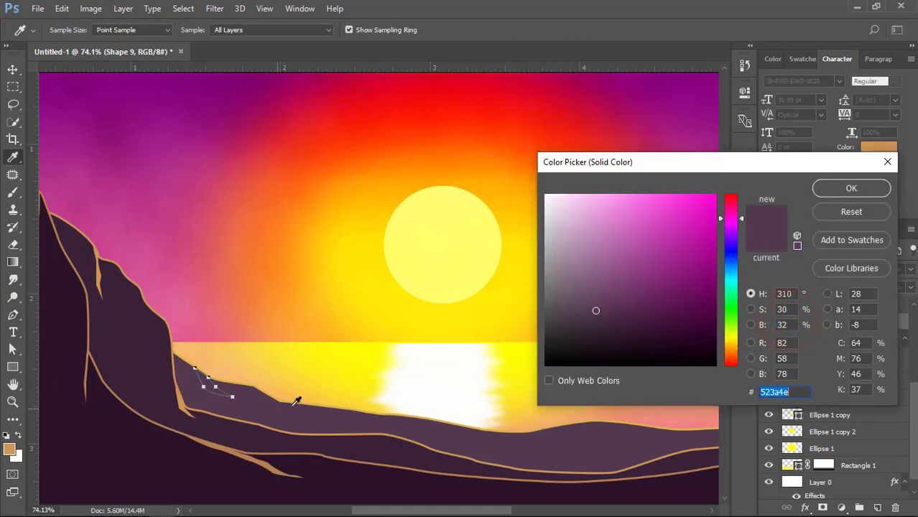
key("ctrl+equal")
key("ctrl+equal")
key("ctrl+equal")
key("ctrl+equal")
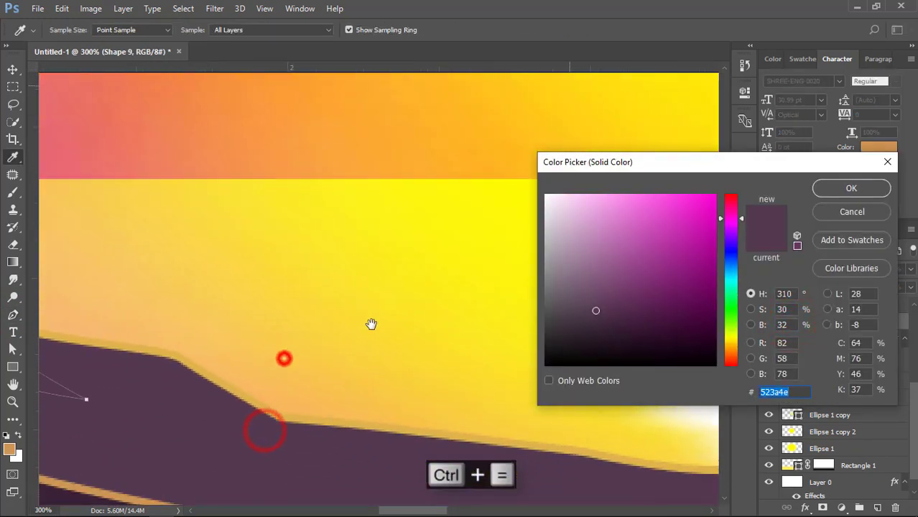
left_click(208, 318)
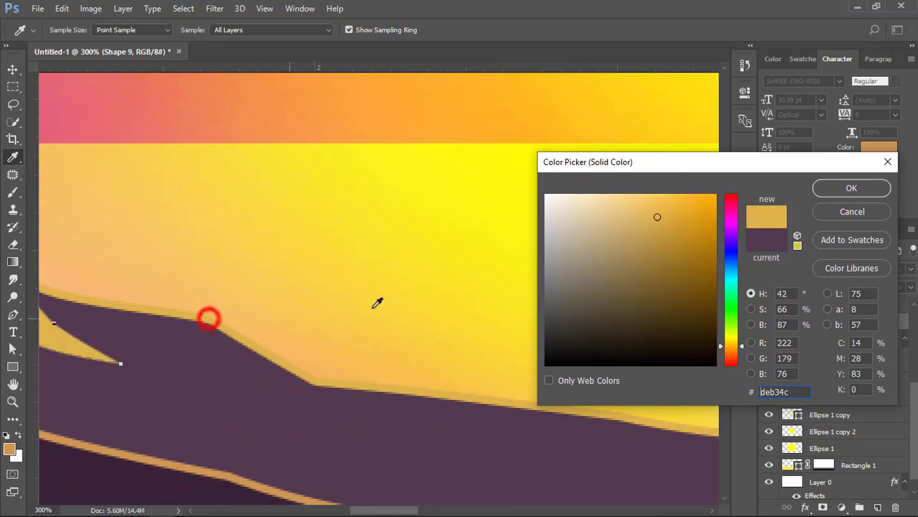
left_click(829, 192)
- Set the foreground colour to the golden yellow #deb34c sampled from the small far-hill crevice
left_click(10, 450)
left_click(62, 341)
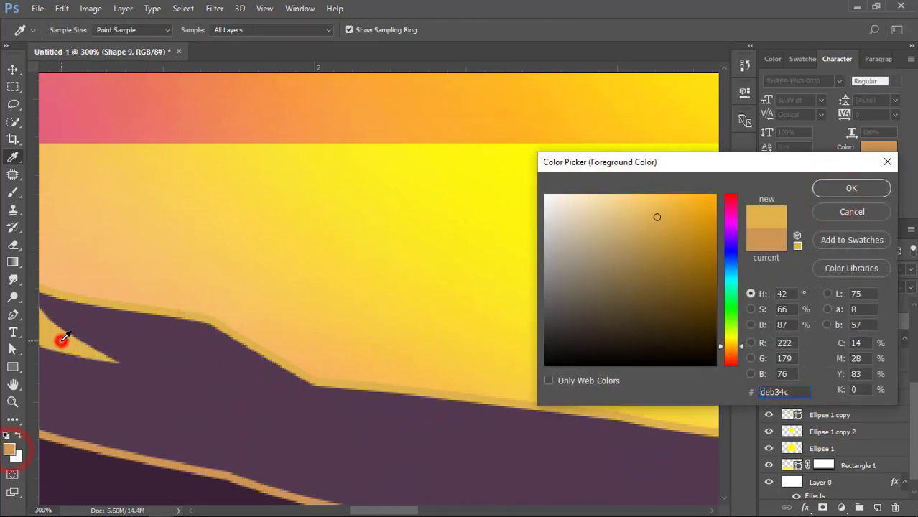
left_click(832, 191)
- Shift the small golden crevice to overlap the far hill's stroke and curve its lower-left corner point
scroll(200, 359, "down", 8)
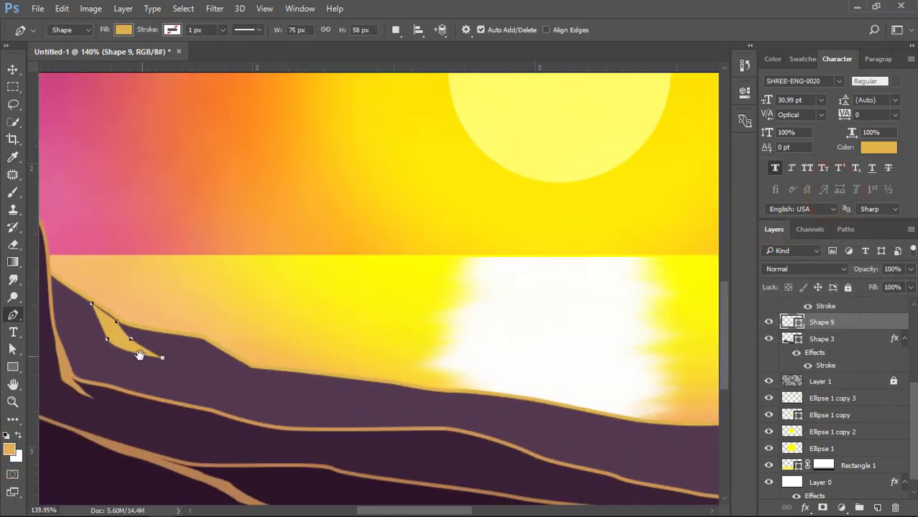
left_click_drag(140, 356, 360, 333)
left_click(13, 70)
left_click(301, 171)
scroll(328, 323, "up", 7)
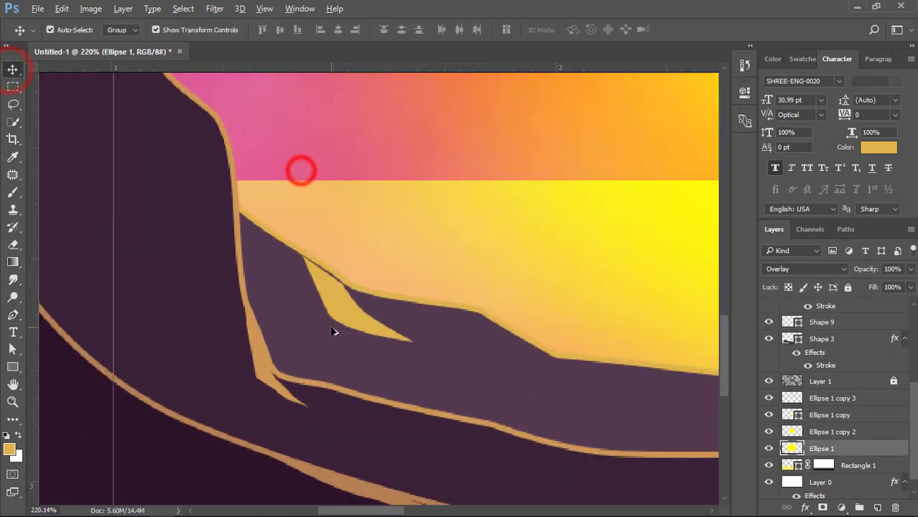
left_click(331, 295)
left_click_drag(332, 295, 351, 310)
left_click(13, 348)
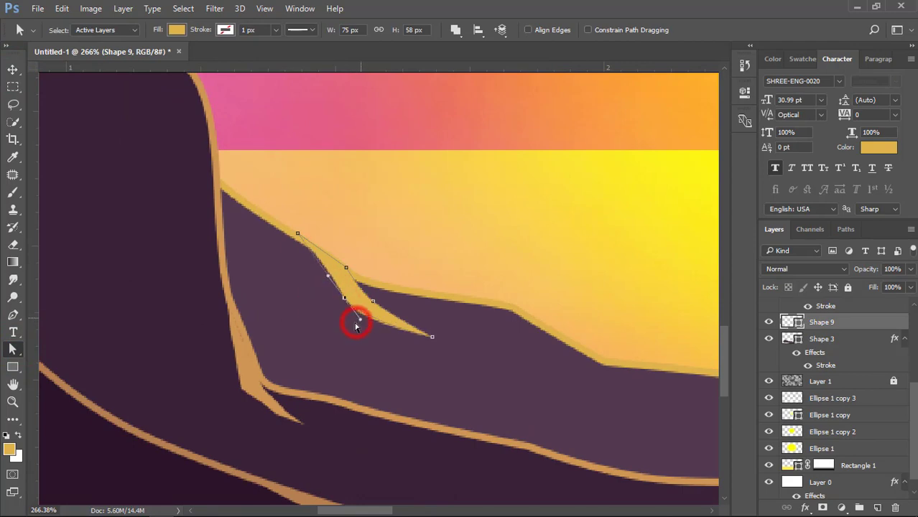
left_click(13, 69)
left_click(107, 203)
key("ctrl+0")
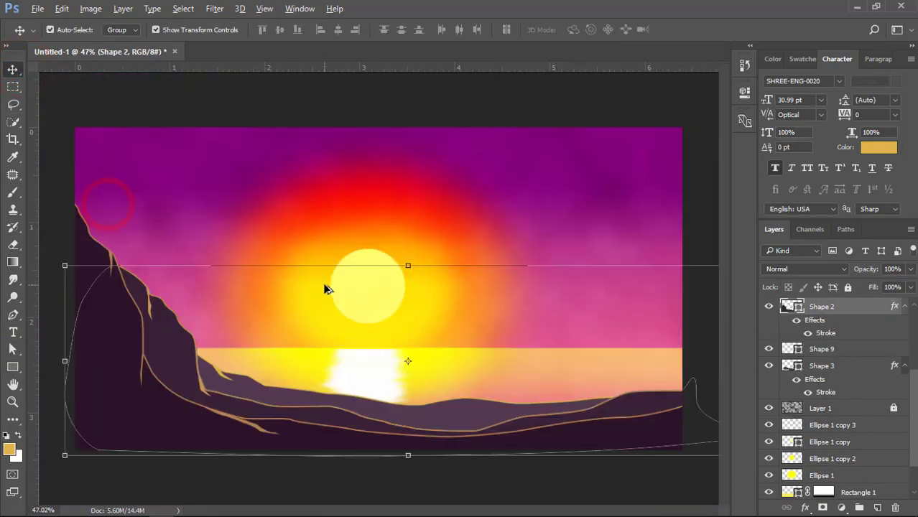
- Draw a long tapering ridge shape, about 283 × 51 px, with the Pen tool from the far hill's upper edge below the sun's reflection
left_click(425, 427)
left_click(13, 315)
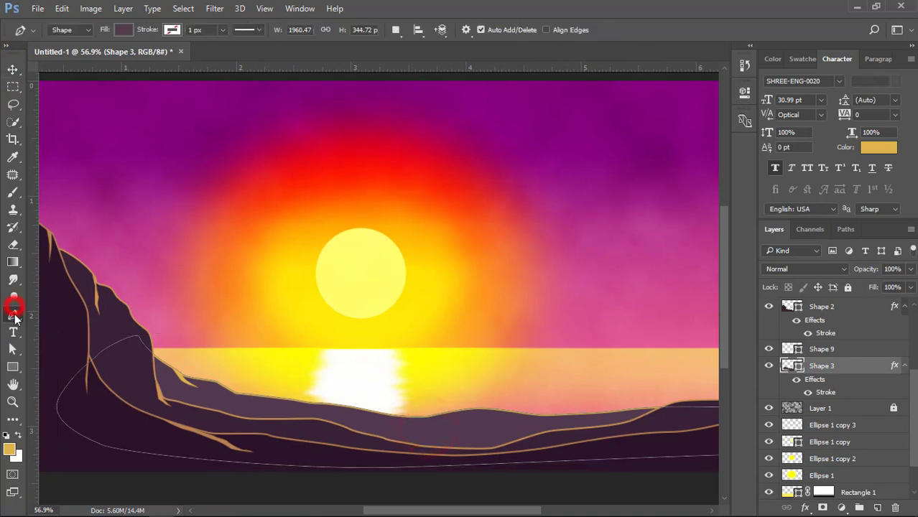
left_click(391, 415)
left_click(409, 418)
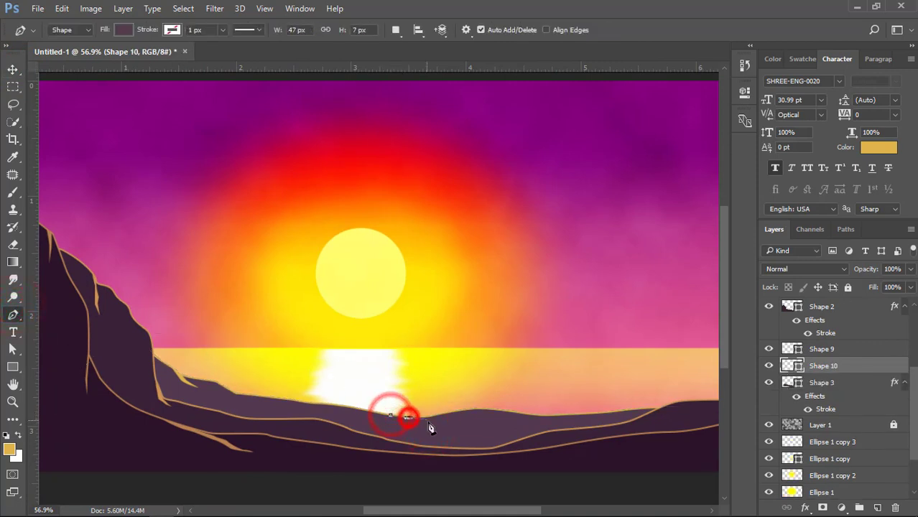
left_click(430, 424)
left_click(449, 425)
left_click(475, 429)
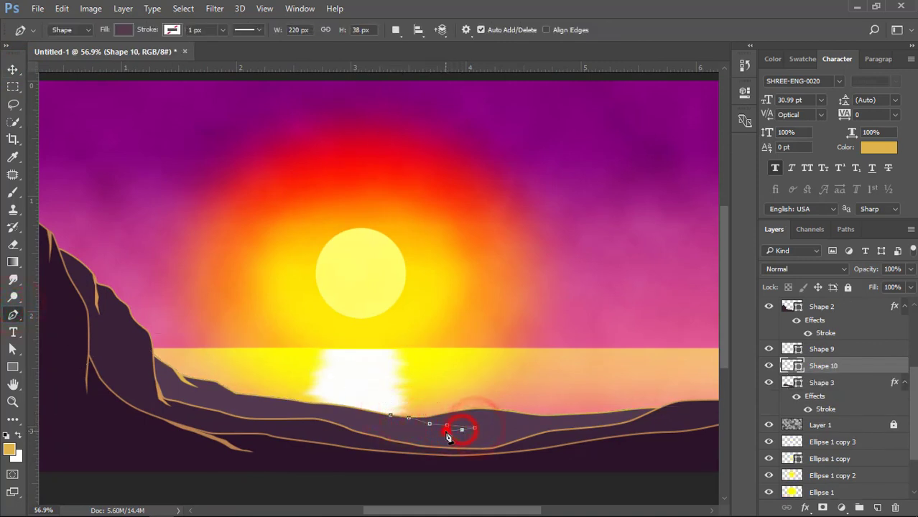
left_click(378, 418)
left_click(367, 412)
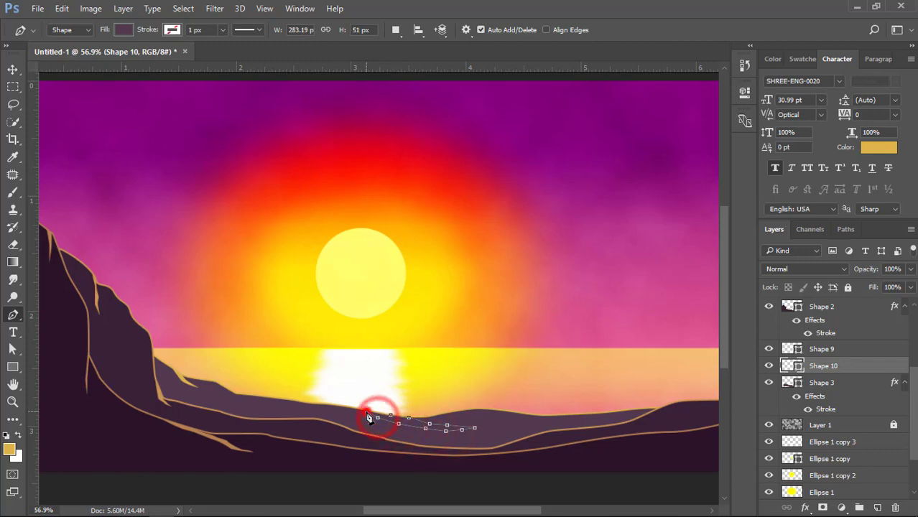
left_click(394, 416)
- Fill the long ridge, Shape 10, with the golden foreground colour #deb34c and deselect it
double_click(794, 366)
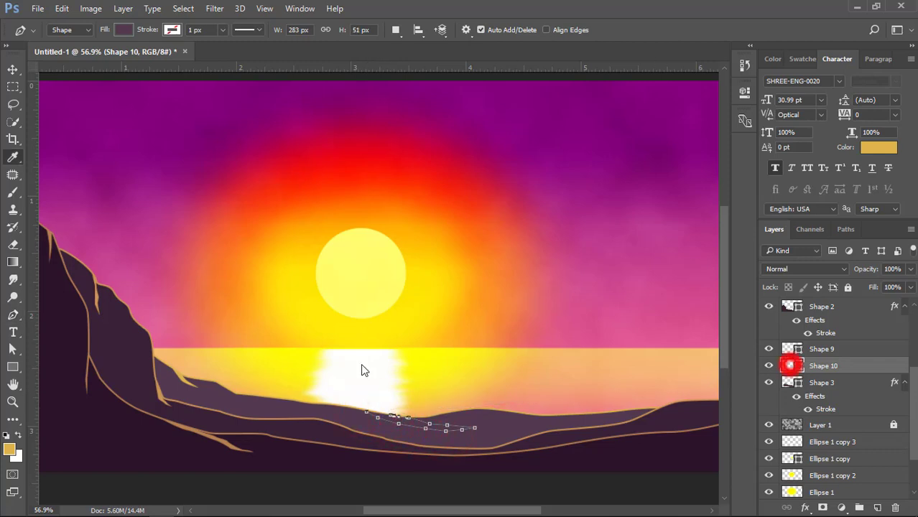
left_click(10, 447)
key("Return")
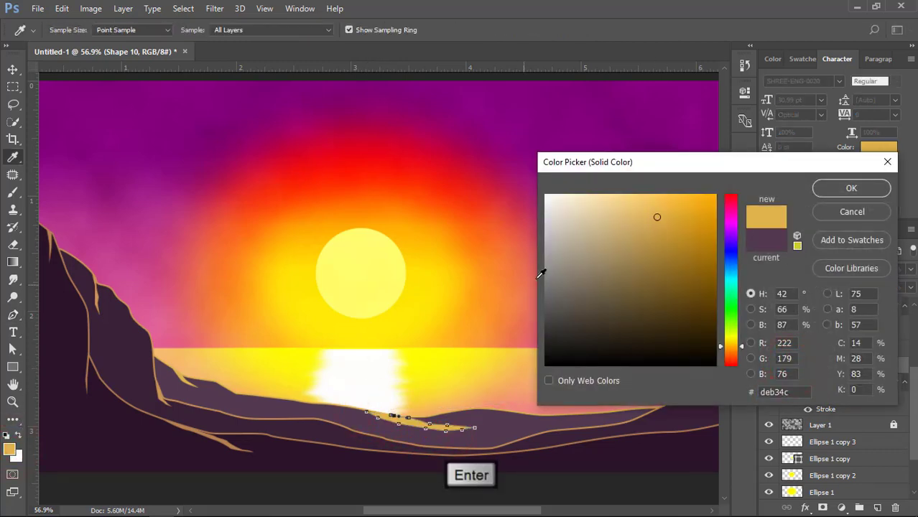
left_click(825, 192)
left_click(12, 69)
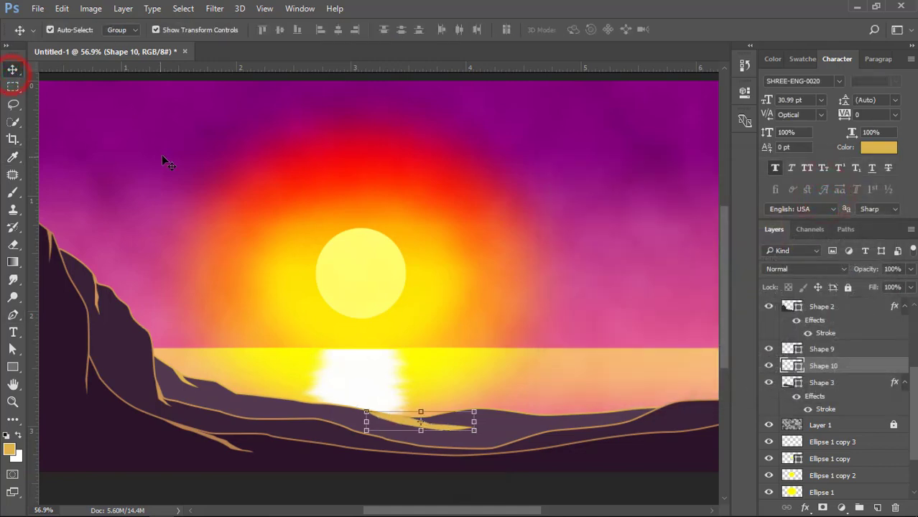
left_click(162, 156)
- Move the anchor points on the upper edge of the long golden ridge, Shape 10, down to thin its tail
scroll(428, 419, "up", 8)
left_click_drag(326, 423, 288, 295)
scroll(348, 330, "up", 4)
left_click(290, 300)
left_click(12, 349)
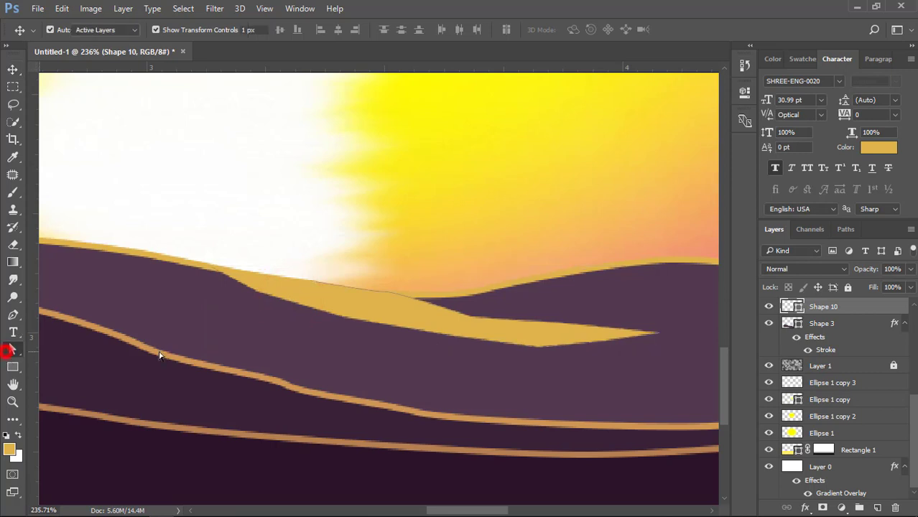
left_click(415, 311)
left_click(380, 288)
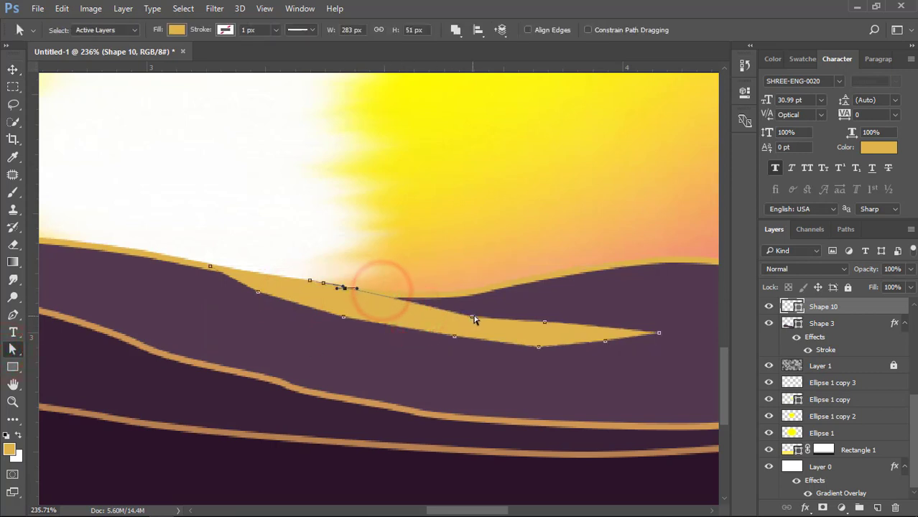
left_click_drag(425, 321, 415, 318)
left_click_drag(544, 323, 526, 336)
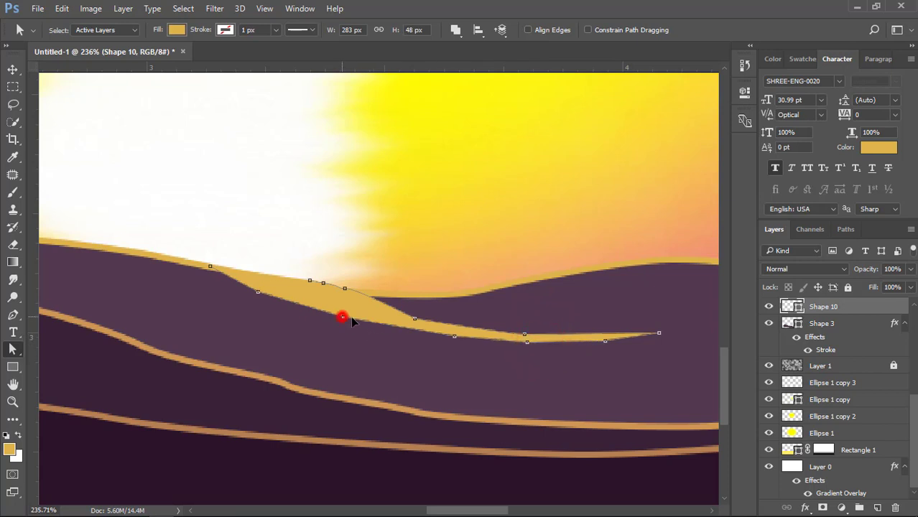
- Shift the lower-edge anchor points of the golden ridge rightwards and up to slim its wide end, and deselect the shape
left_click_drag(399, 332, 399, 329)
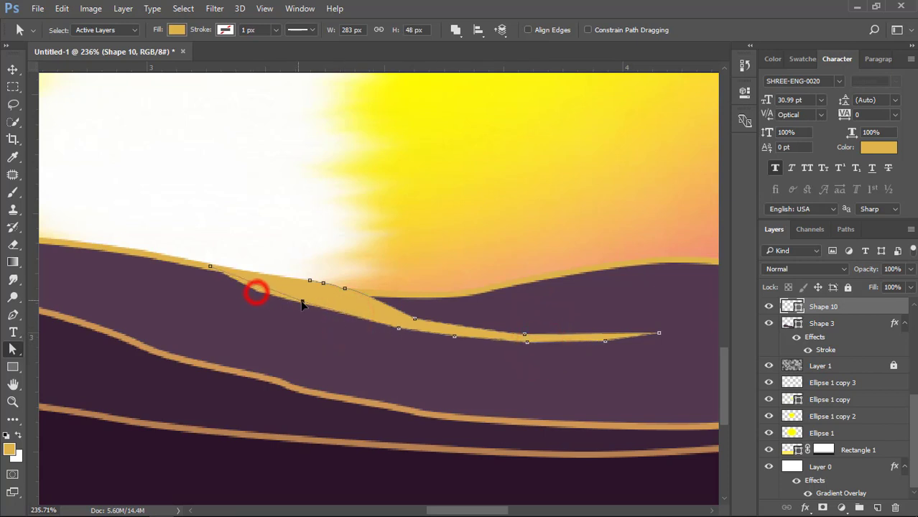
left_click_drag(302, 305, 302, 303)
left_click(13, 69)
scroll(235, 211, "down", 4)
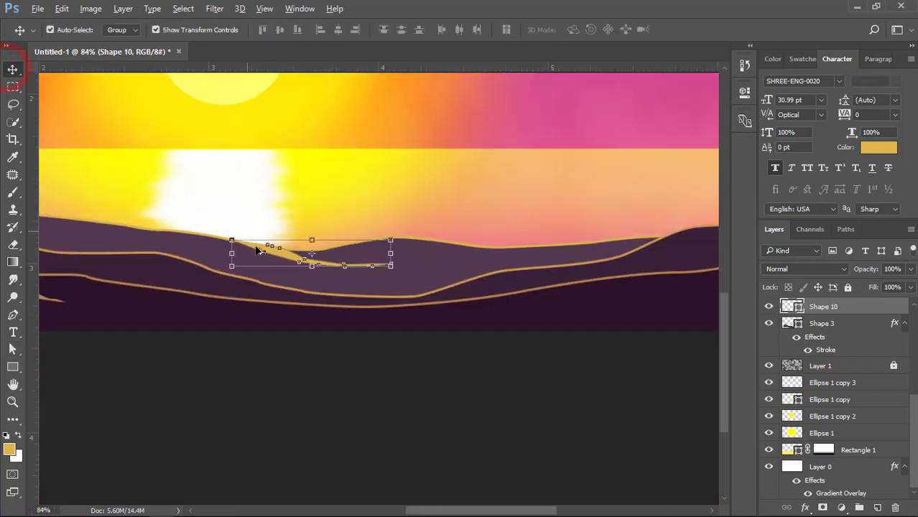
left_click(315, 359)
scroll(350, 342, "down", 3)
left_click(607, 313)
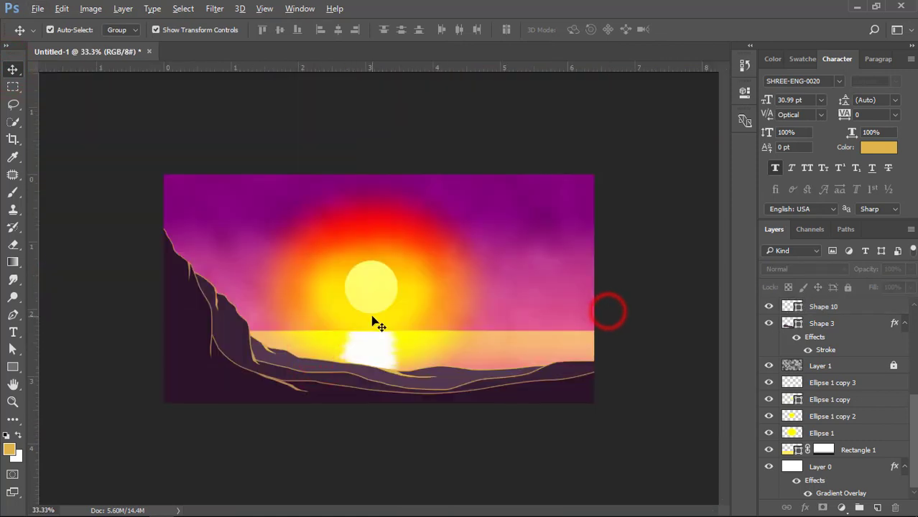
- Taper the sun's white water reflection towards its base with a perspective transform, and lower its opacity to 68%
scroll(326, 310, "up", 1)
left_click(361, 354)
left_click(430, 381)
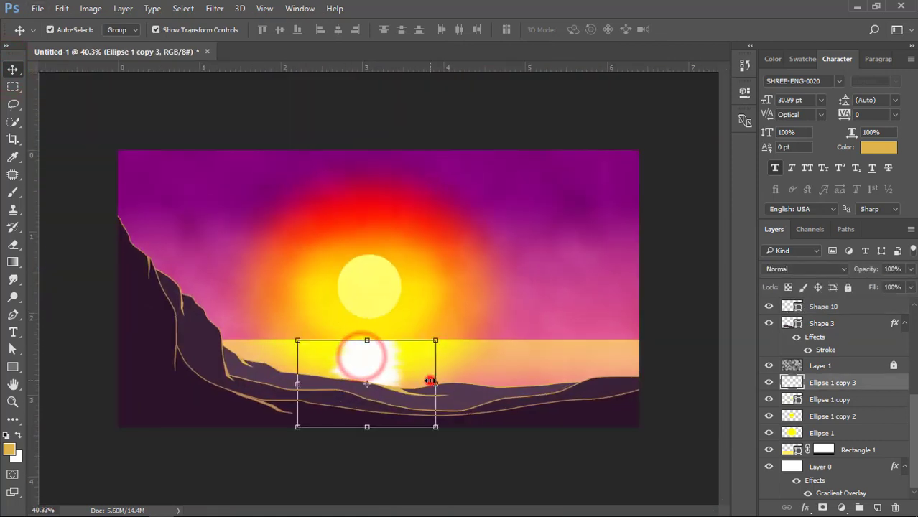
right_click(430, 381)
left_click(417, 208)
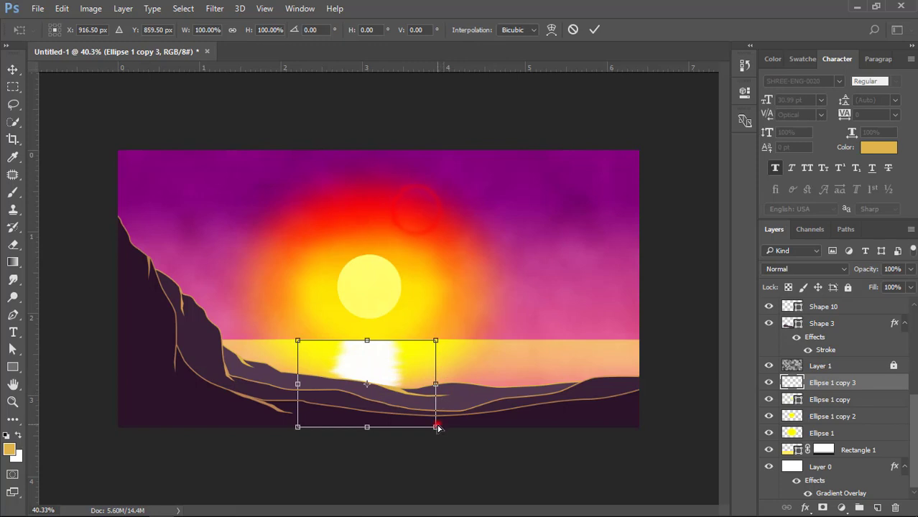
left_click_drag(438, 428, 368, 392)
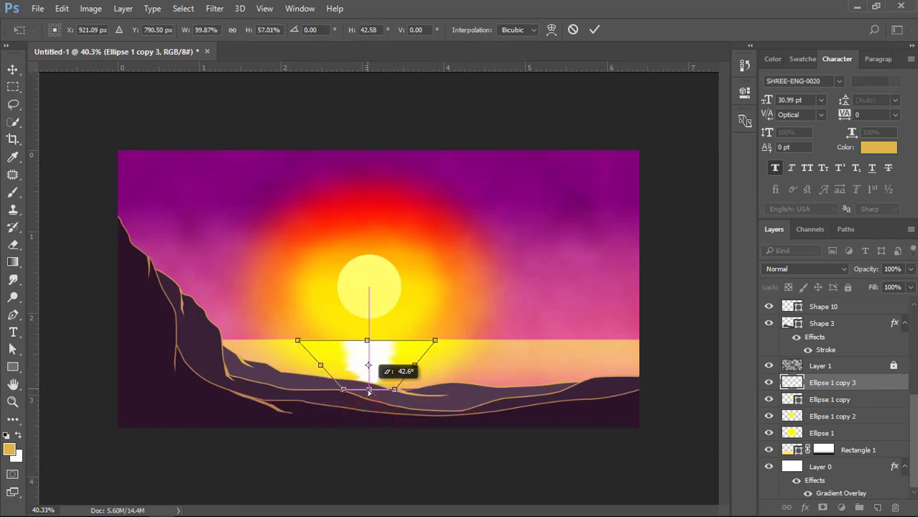
left_click_drag(435, 343, 457, 343)
key("Return")
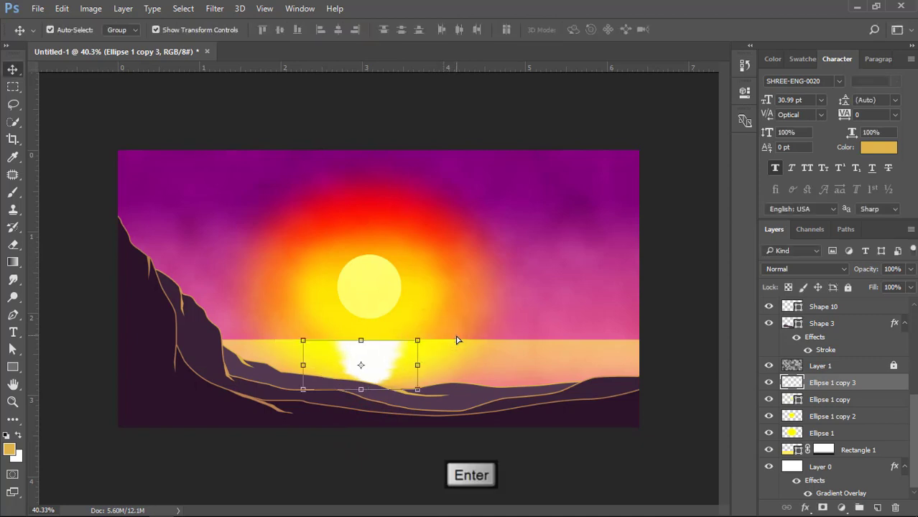
left_click_drag(853, 273, 853, 274)
left_click(668, 293)
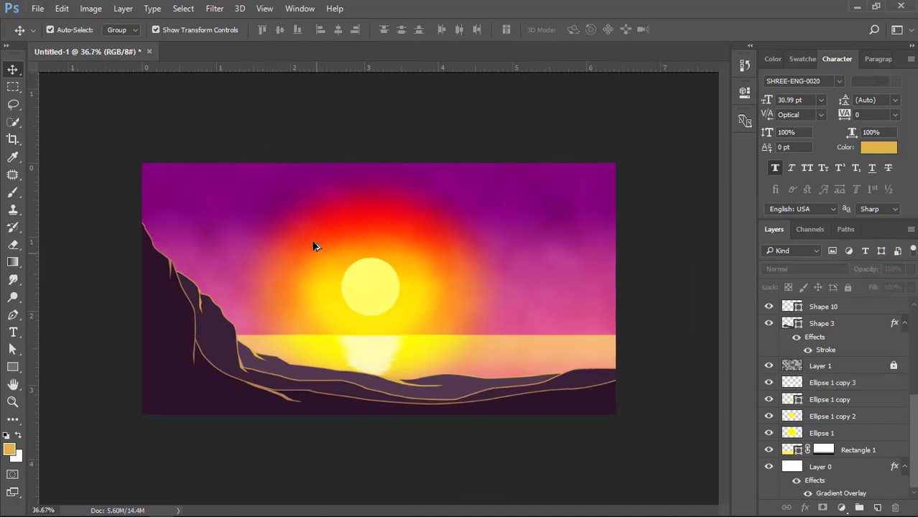
- Apply a Gaussian Blur with a radius of 112.9 pixels to the large outer glow layer, Ellipse 1
scroll(315, 246, "up", 1)
left_click(456, 264)
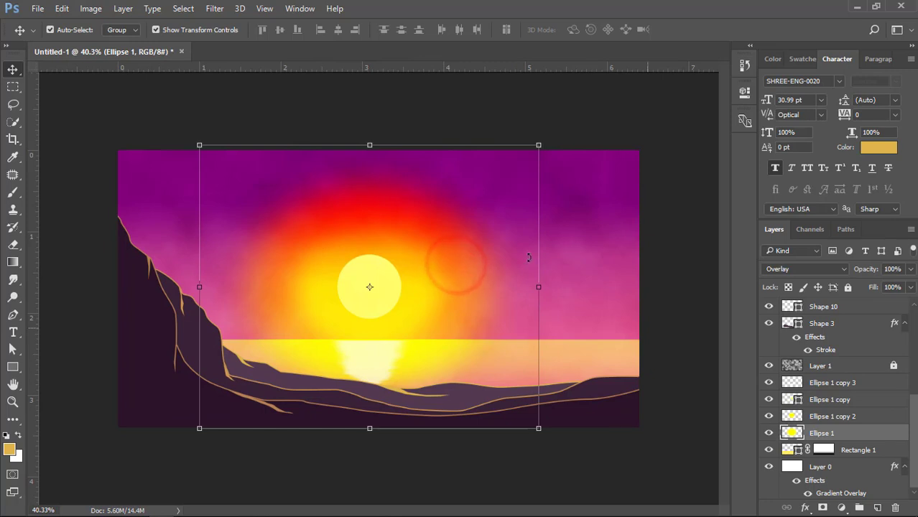
left_click(223, 13)
left_click(570, 113)
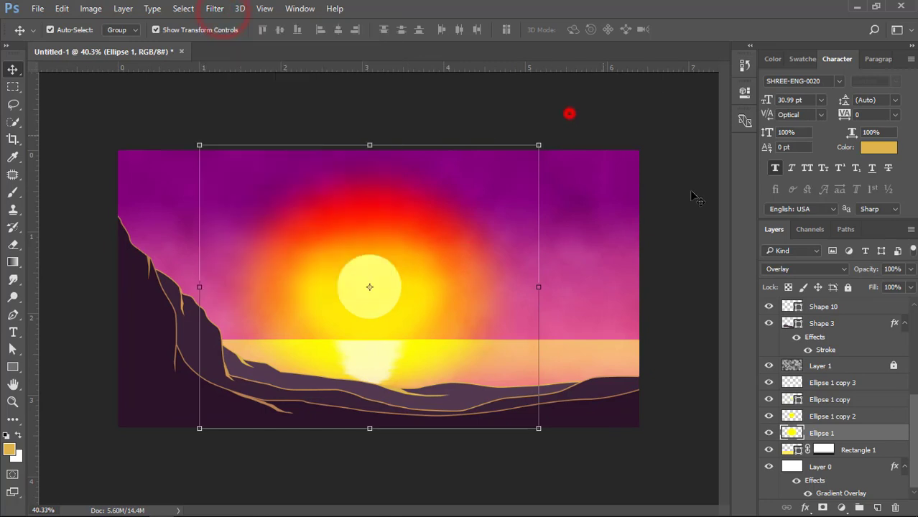
left_click(769, 434)
left_click(768, 434)
left_click(215, 9)
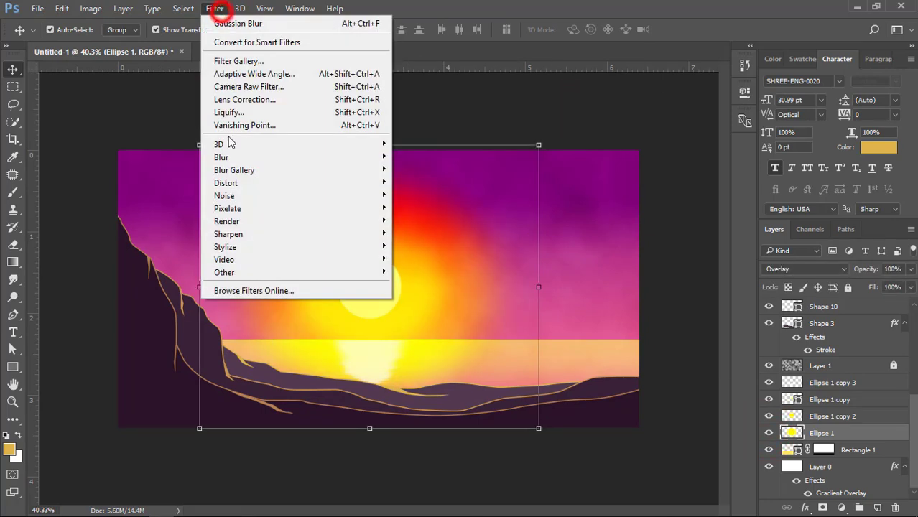
left_click(226, 156)
left_click(422, 206)
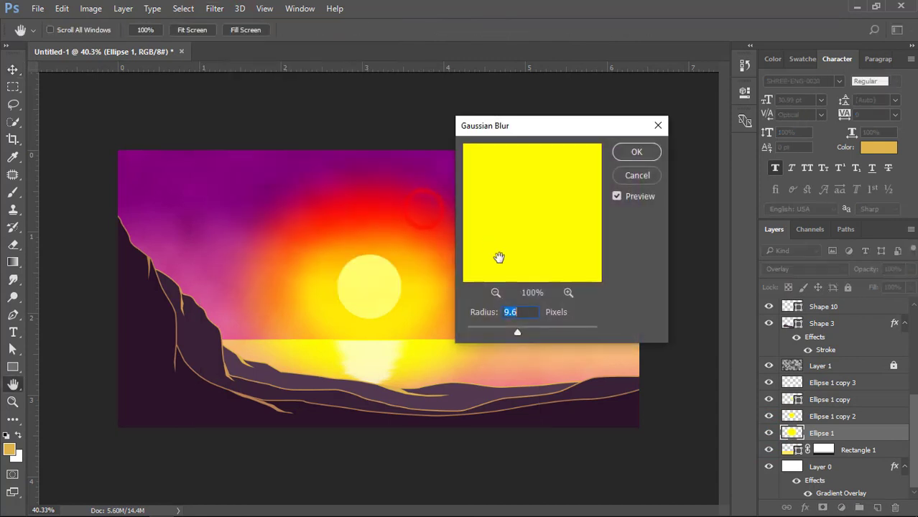
left_click_drag(543, 334, 561, 334)
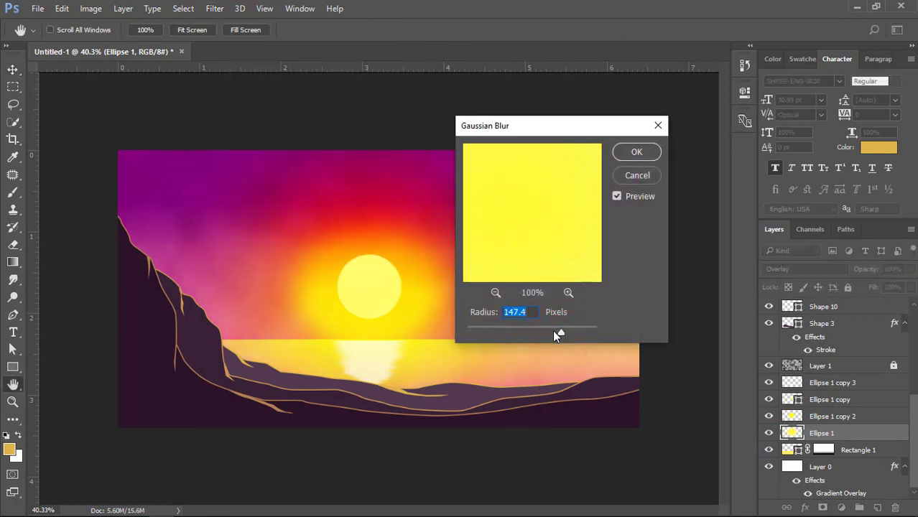
left_click(554, 333)
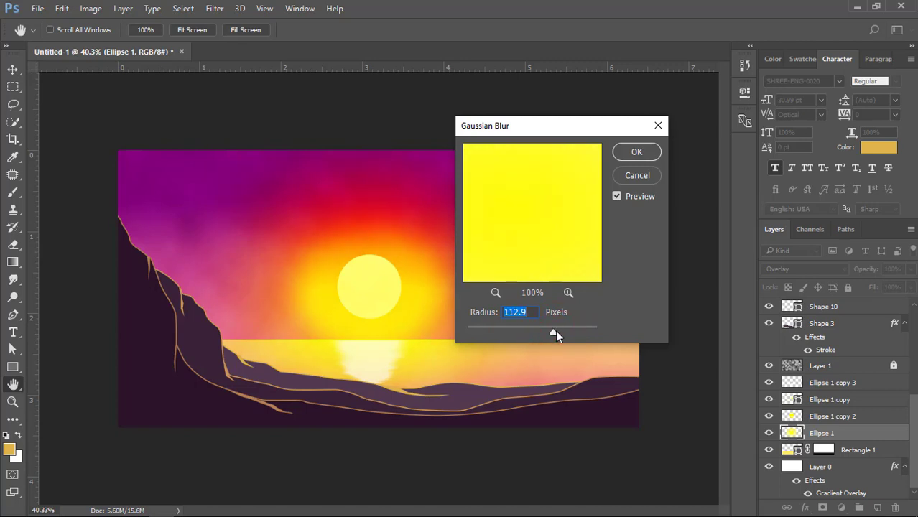
left_click(620, 152)
- Scale the outer glow, Ellipse 1, up around its centre until it spans nearly the whole canvas width
key("ctrl+t")
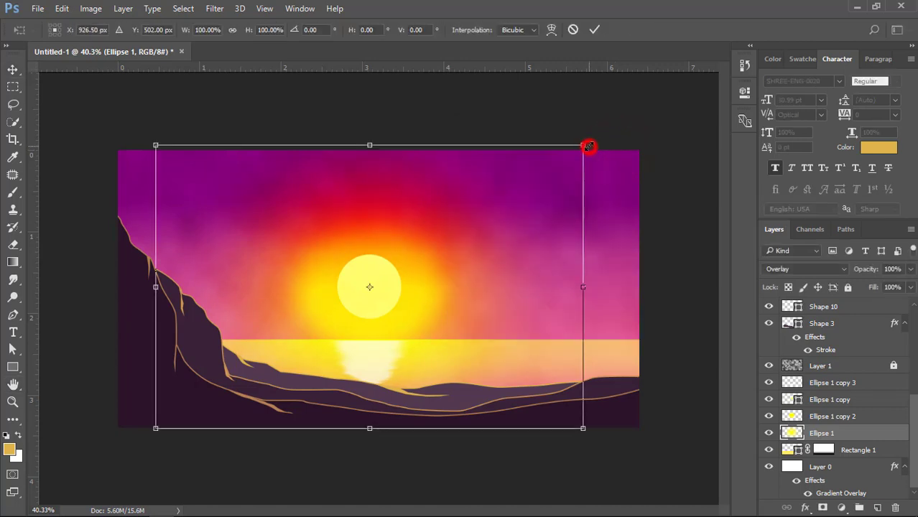
left_click_drag(587, 147, 626, 113)
key("Return")
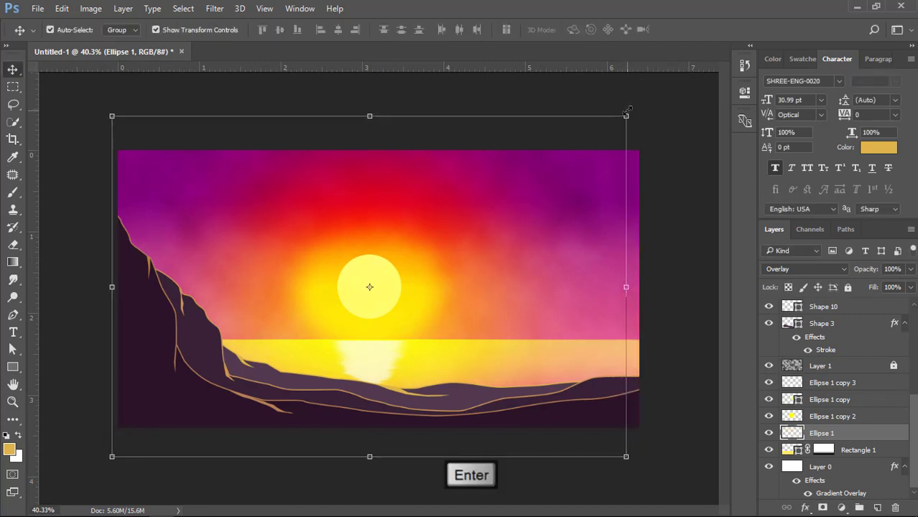
- Enlarge the inner glow layer, Ellipse 1 copy 2, slightly around its centre
left_click(826, 417)
key("ctrl+t")
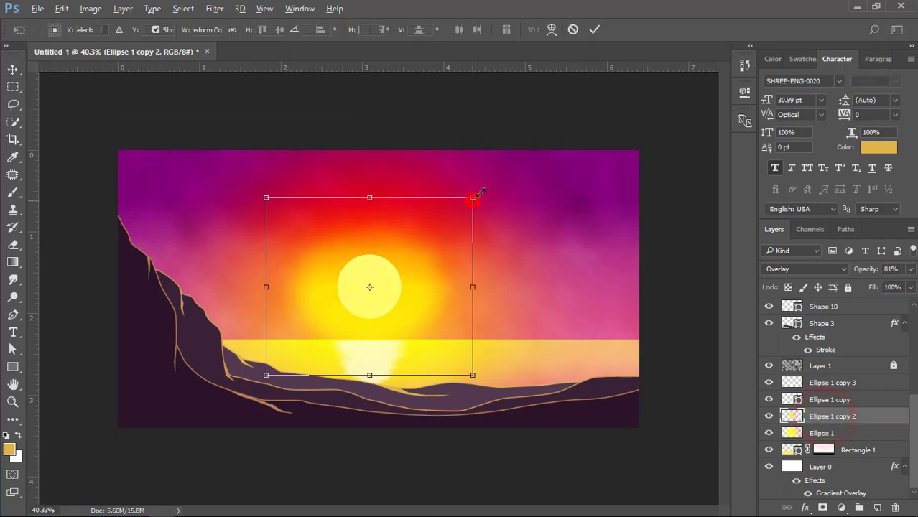
left_click_drag(475, 194, 489, 185)
key("Return")
- Apply a Gaussian Blur with a radius of 69.7 pixels to the inner glow layer, Ellipse 1 copy 2
left_click(215, 9)
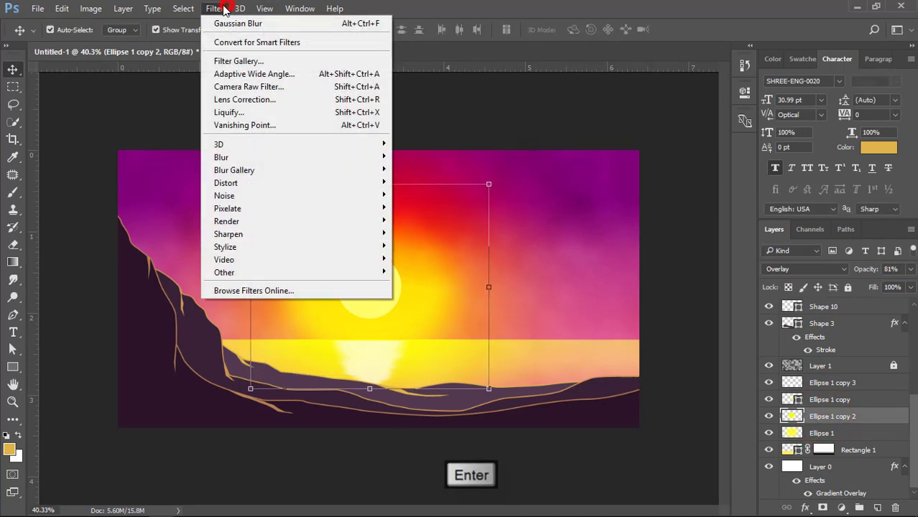
mouse_move(222, 164)
left_click(420, 205)
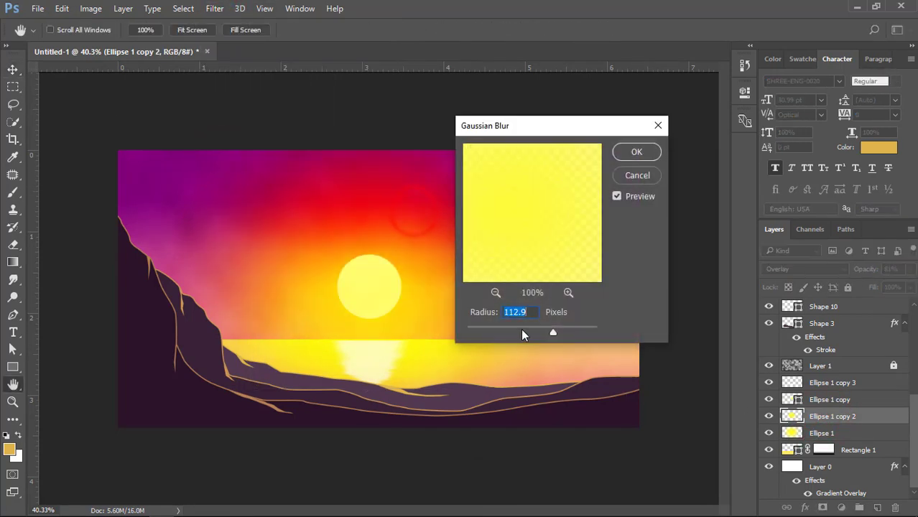
left_click(519, 330)
left_click_drag(518, 331, 544, 331)
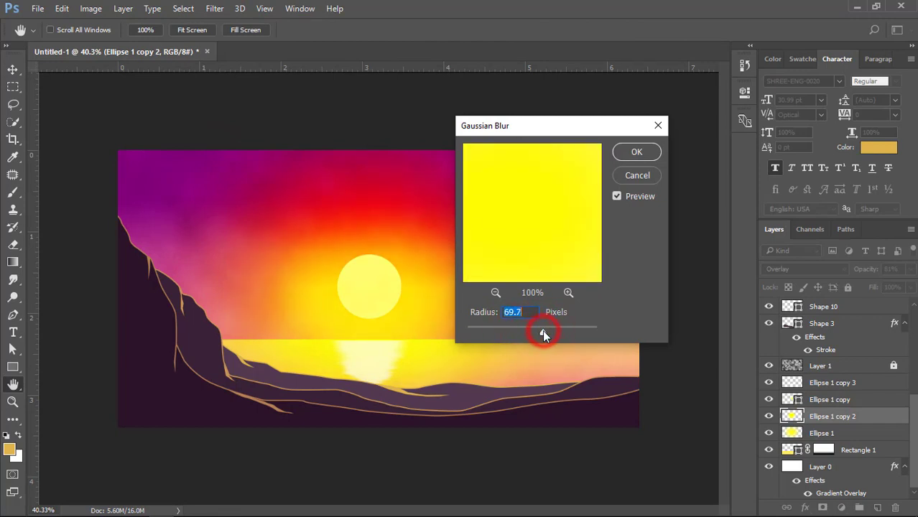
left_click(637, 151)
- Recolour the sun disc, Ellipse 1 copy, to the pale yellow #fffea6 and deselect it
key("v")
left_click(390, 291)
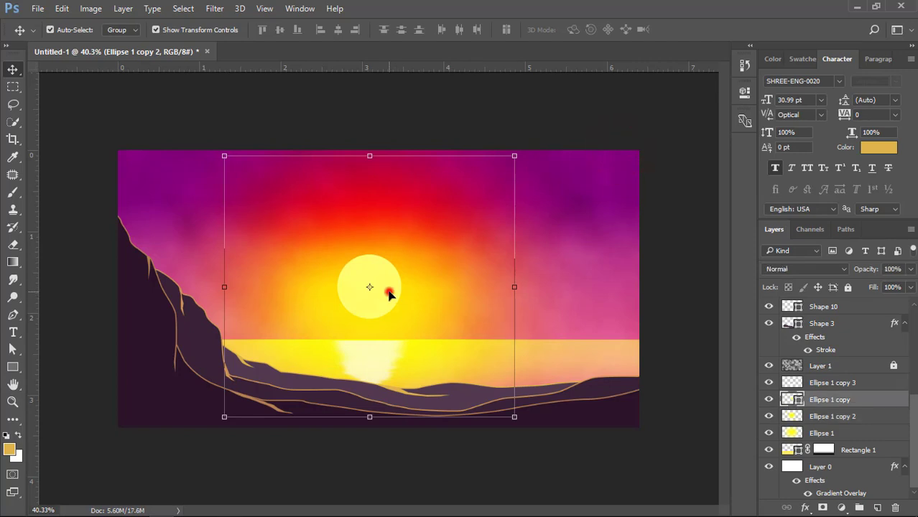
double_click(792, 399)
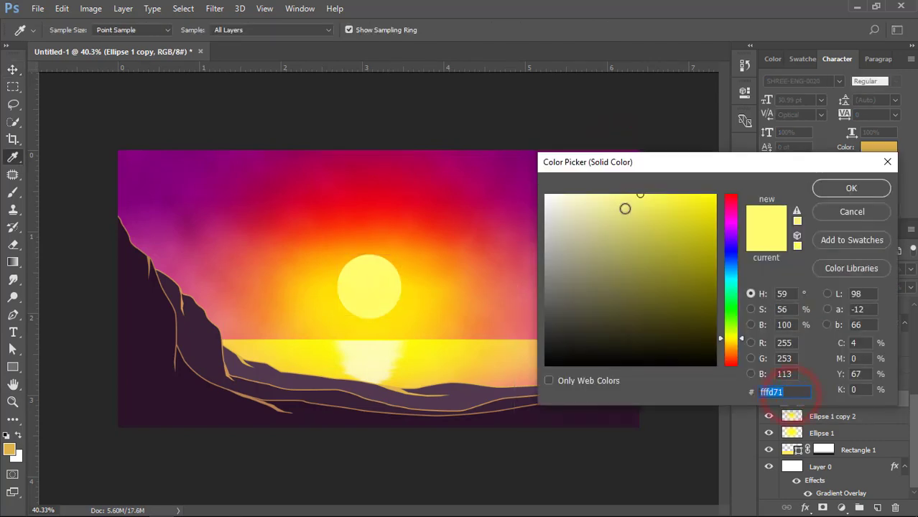
left_click_drag(625, 191, 597, 195)
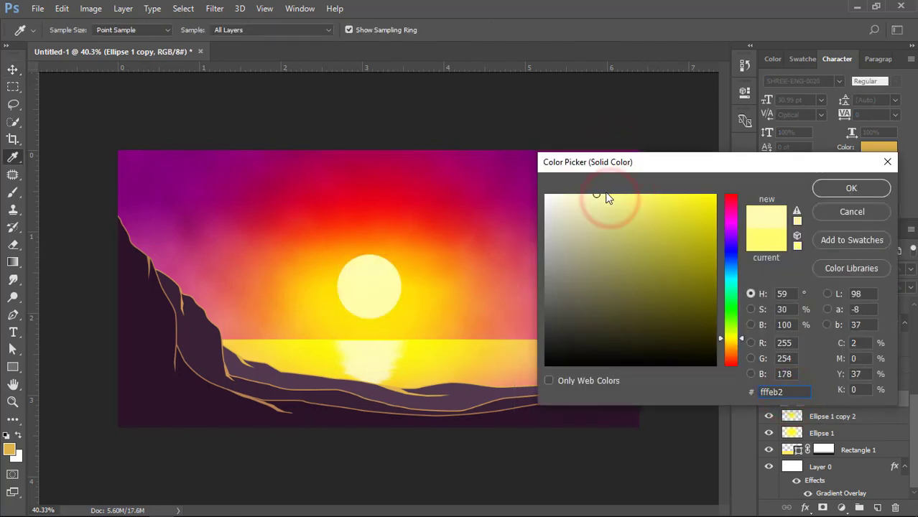
left_click(815, 190)
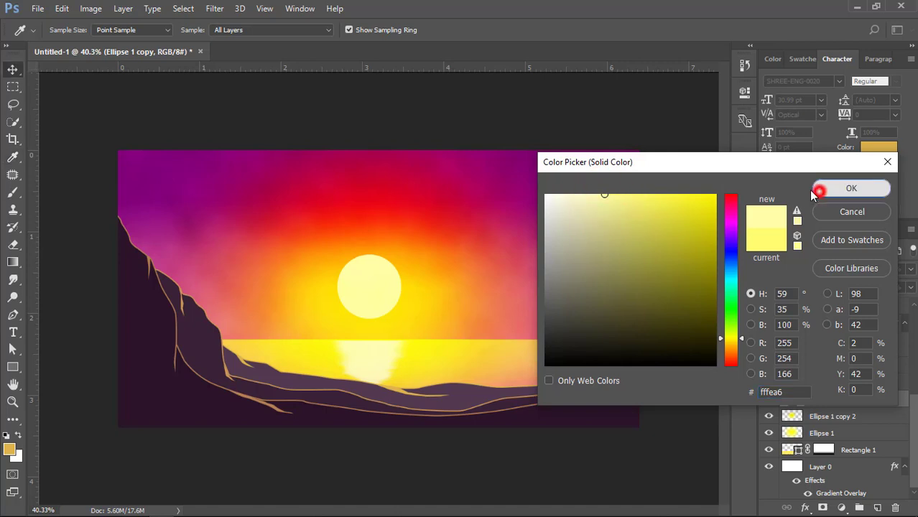
left_click(520, 123)
- Try to intensify the inner glow by duplicating Ellipse 1 copy 2, and undo the duplication
scroll(356, 287, "up", 2)
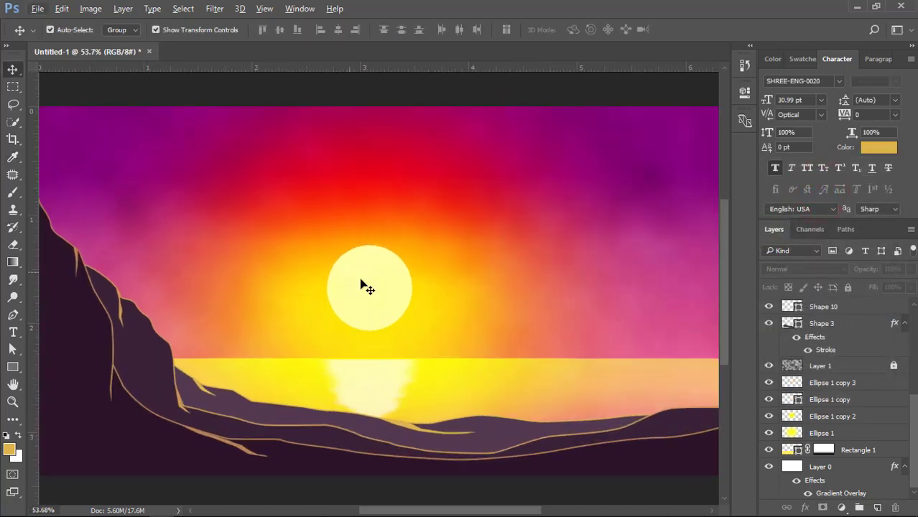
left_click(431, 287)
left_click(770, 417)
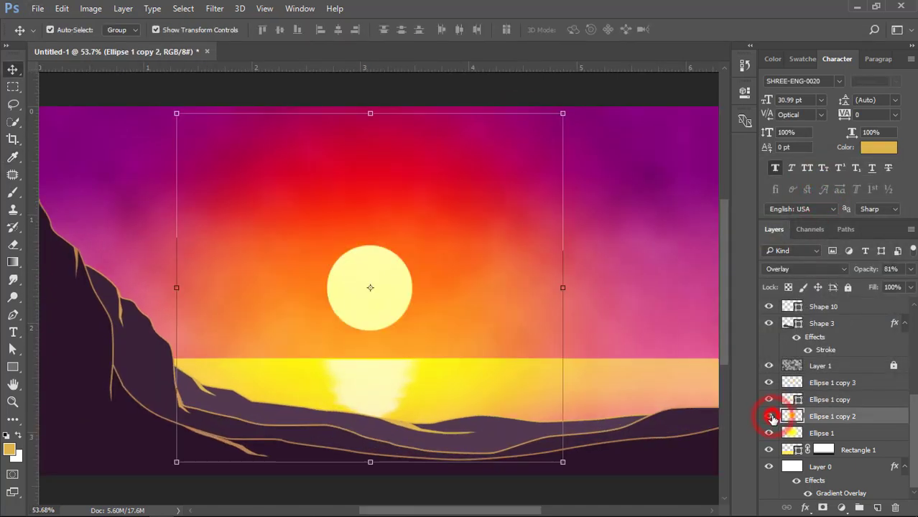
left_click(770, 416)
key("ctrl+j")
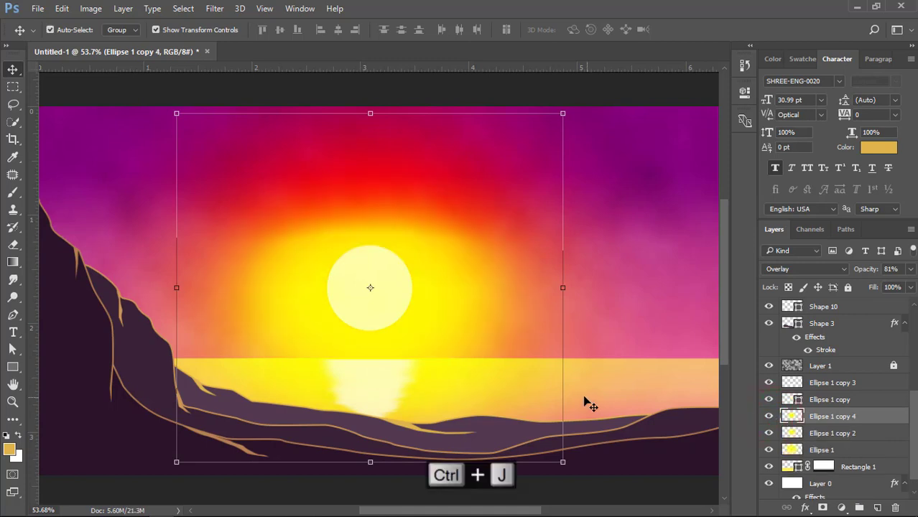
scroll(484, 366, "down", 2)
key("ctrl+alt+z")
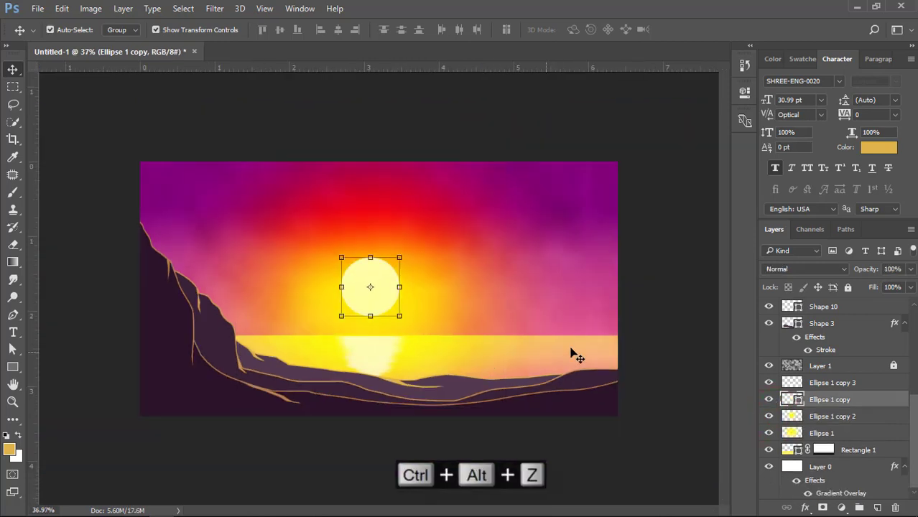
left_click(618, 335, "ctrl")
left_click(381, 273)
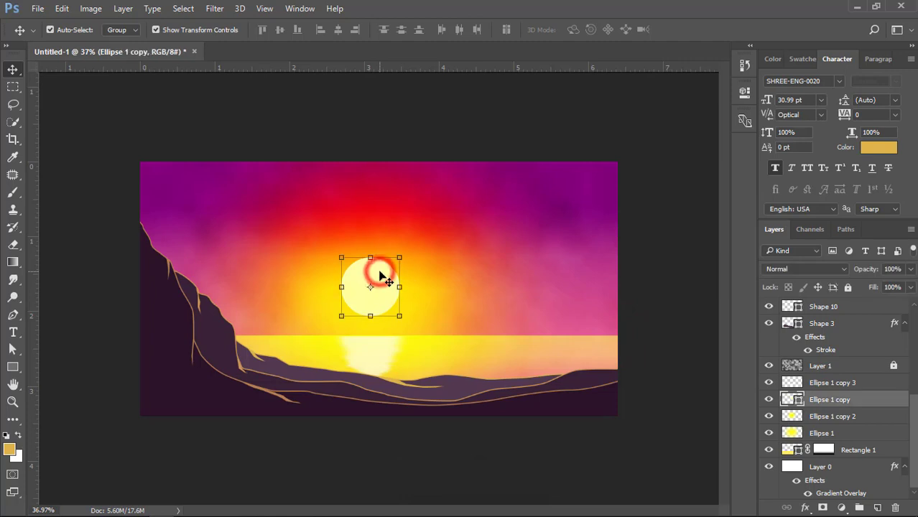
left_click(653, 254)
scroll(402, 302, "down", 1)
left_click(547, 269)
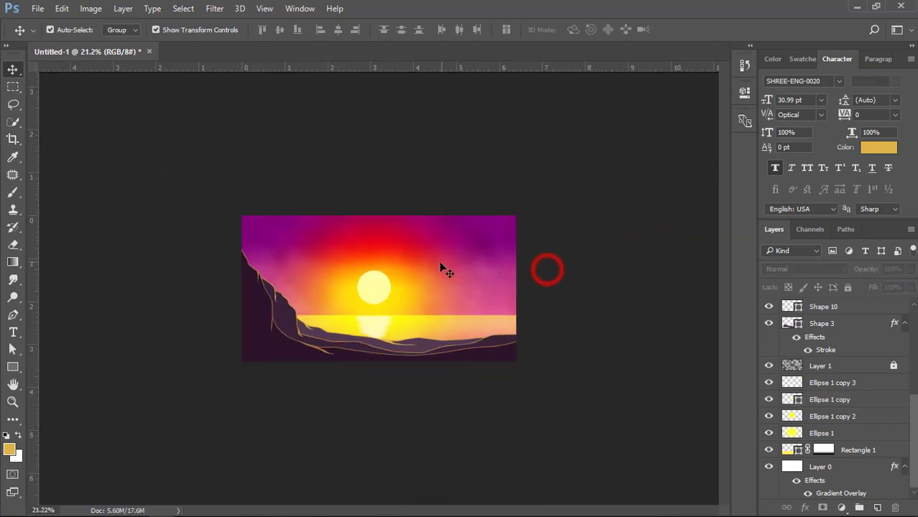
- Lower the opacity of the sun's water reflection, Ellipse 1 copy 3, to 54% and deselect it
scroll(342, 260, "up", 1)
left_click(373, 352)
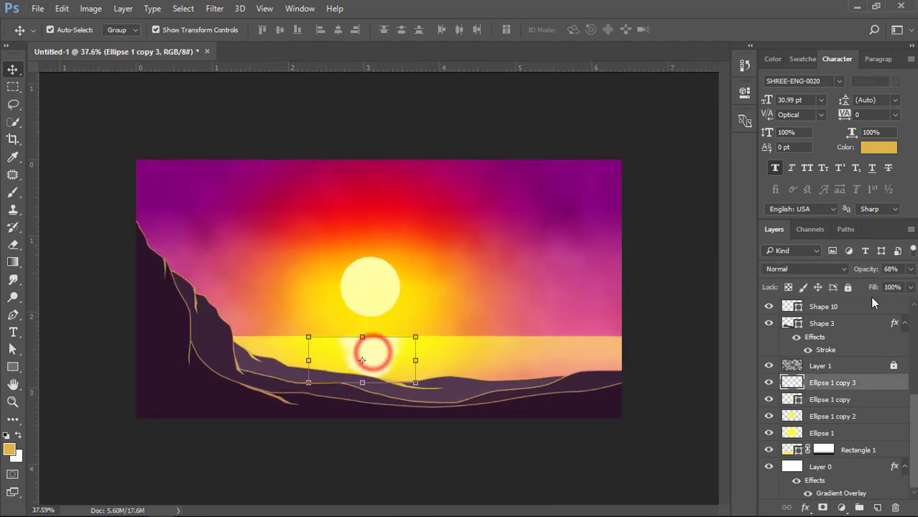
left_click(866, 269)
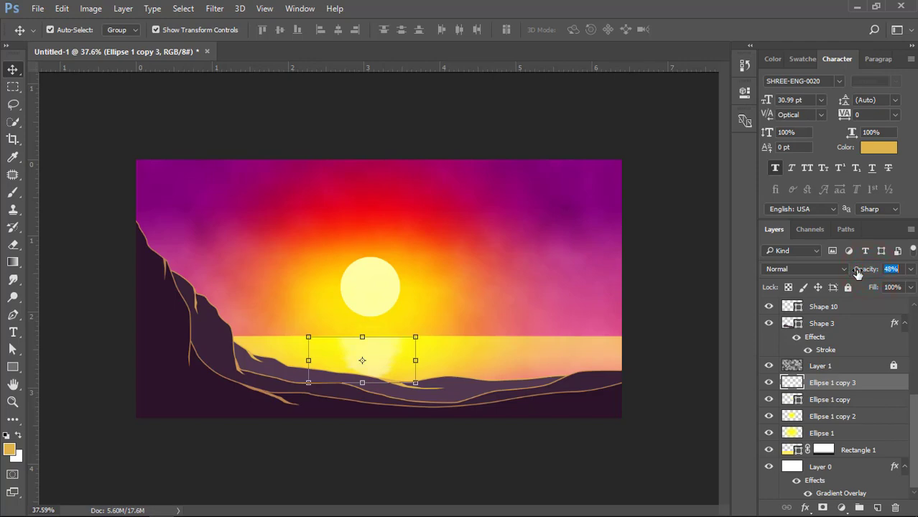
left_click(659, 302)
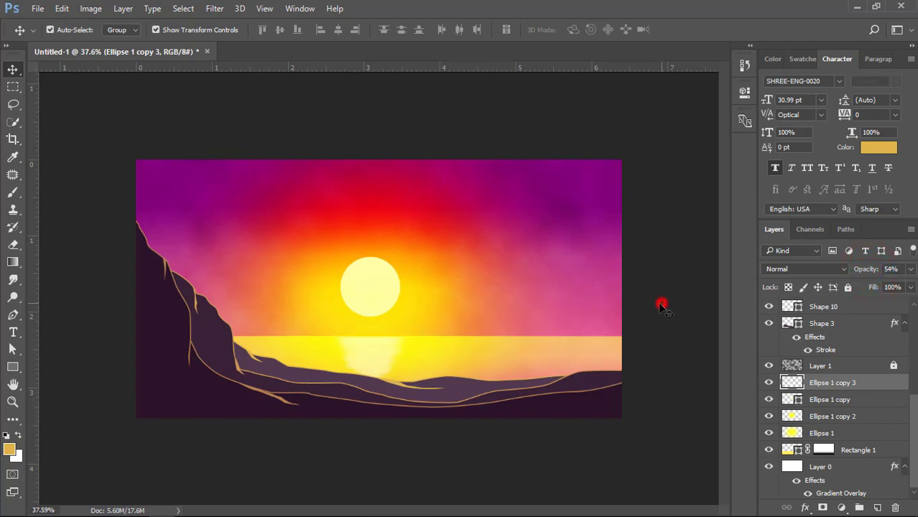
scroll(365, 334, "down", 1)
left_click(608, 284)
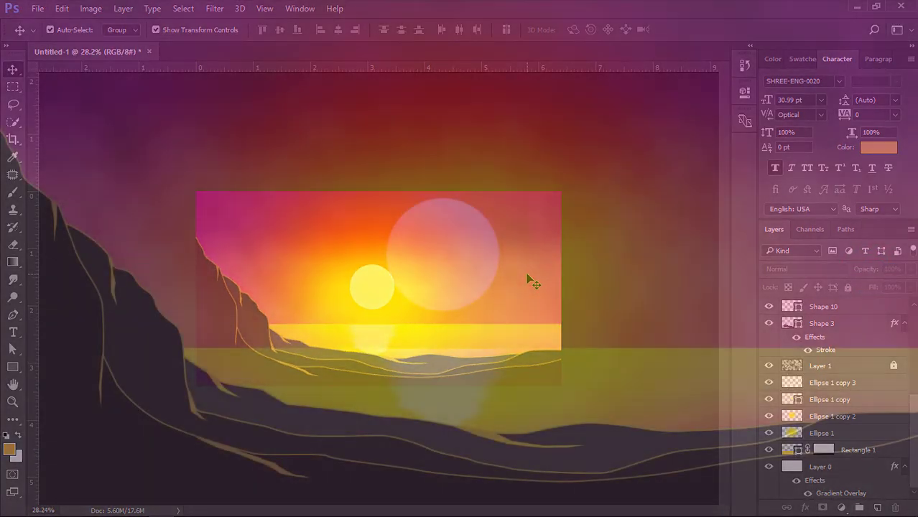